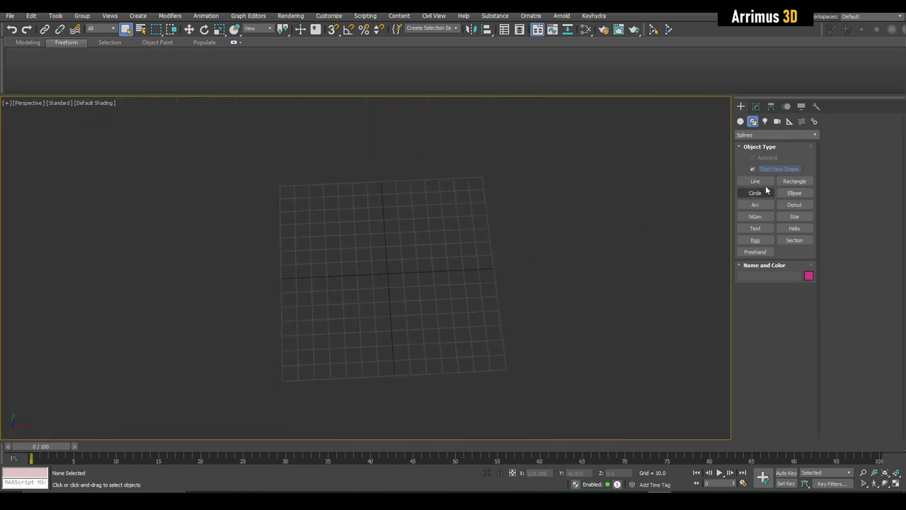
Start a Line spline with six corner points, forming a zigzag of straight segments across and beyond the grid
click(754, 181)
scroll(453, 265, up, 5)
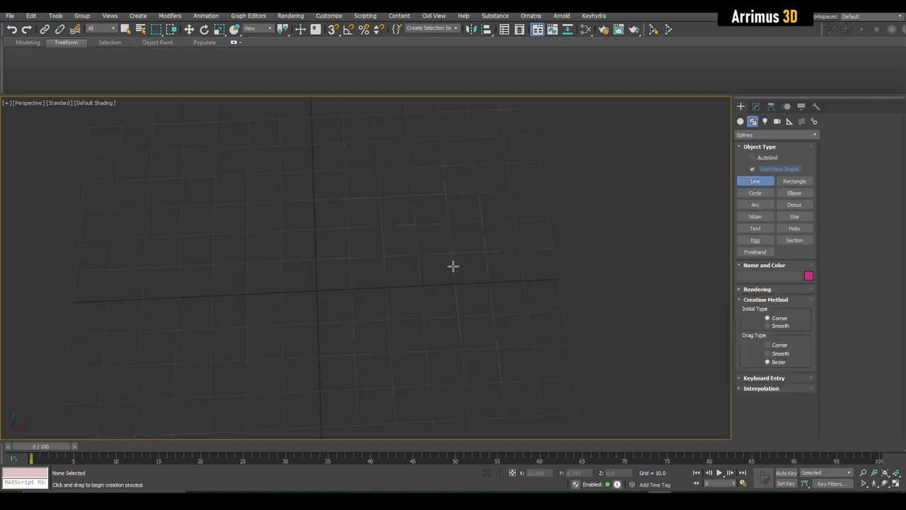
scroll(512, 254, down, 3)
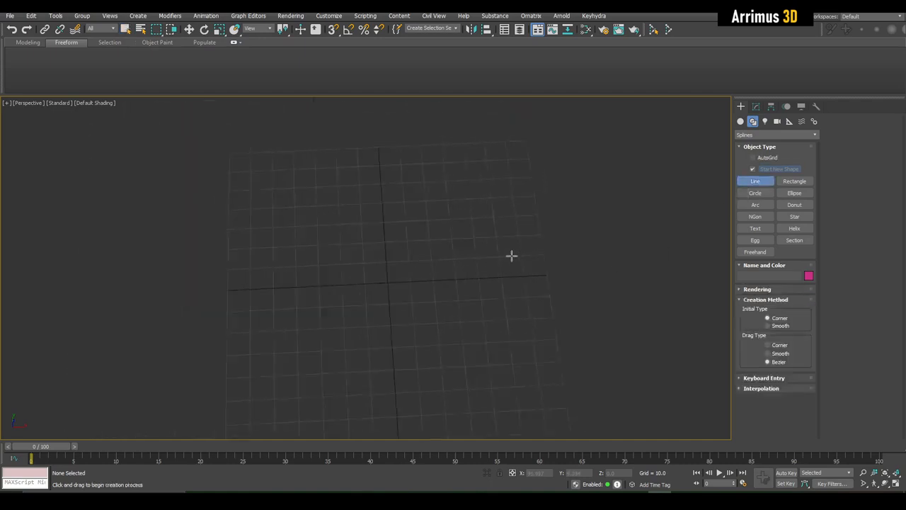
click(541, 202)
click(451, 212)
click(351, 297)
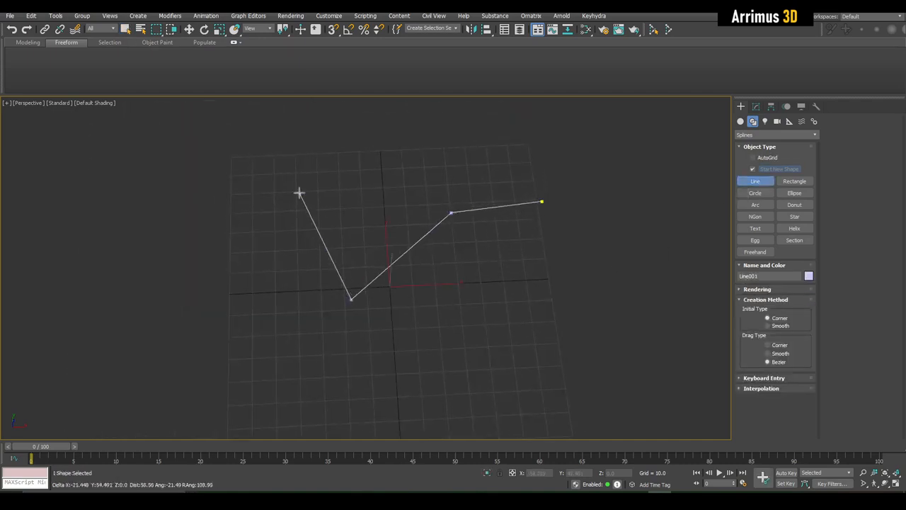
click(299, 192)
click(191, 220)
click(267, 318)
Continue the spline through three curved Bezier points around the grid's near side, followed by one corner point beyond its far edge
drag(424, 376, 438, 314)
drag(476, 274, 497, 294)
drag(561, 338, 599, 277)
click(567, 160)
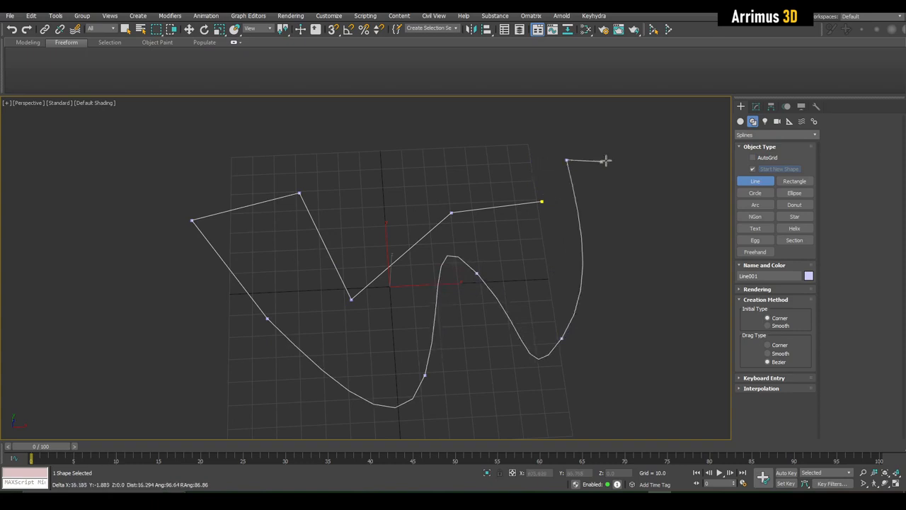
Add five more corner points in a stepped outline of axis-aligned segments beyond the grid's far edge and leave the spline open
middle_drag(606, 160, 535, 278)
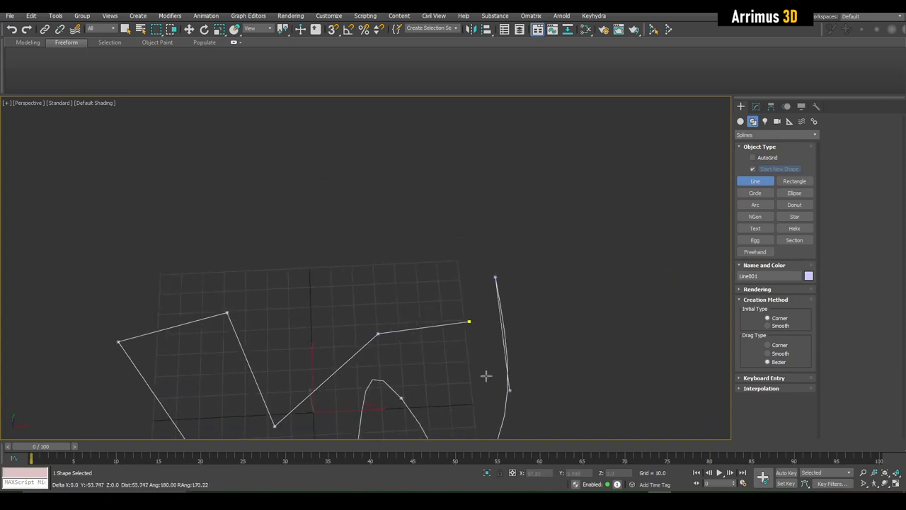
click(354, 283)
click(348, 157)
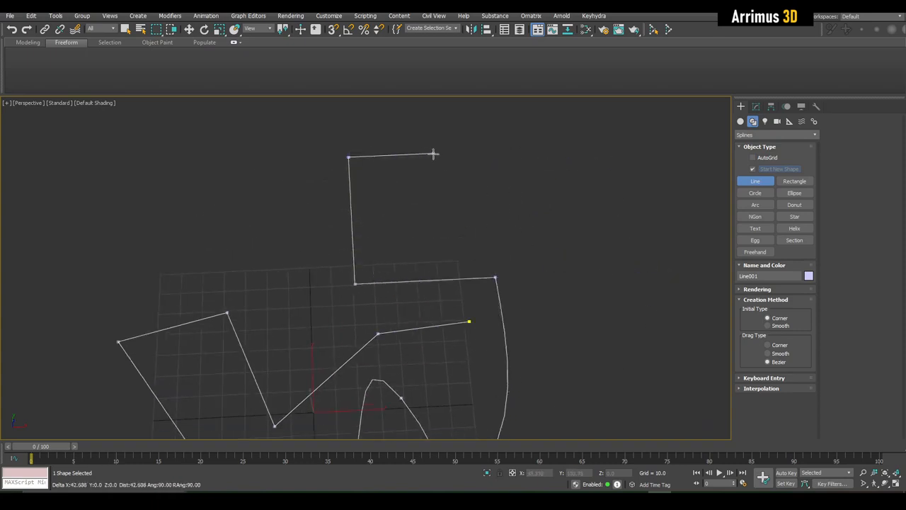
click(433, 153)
click(438, 208)
click(464, 208)
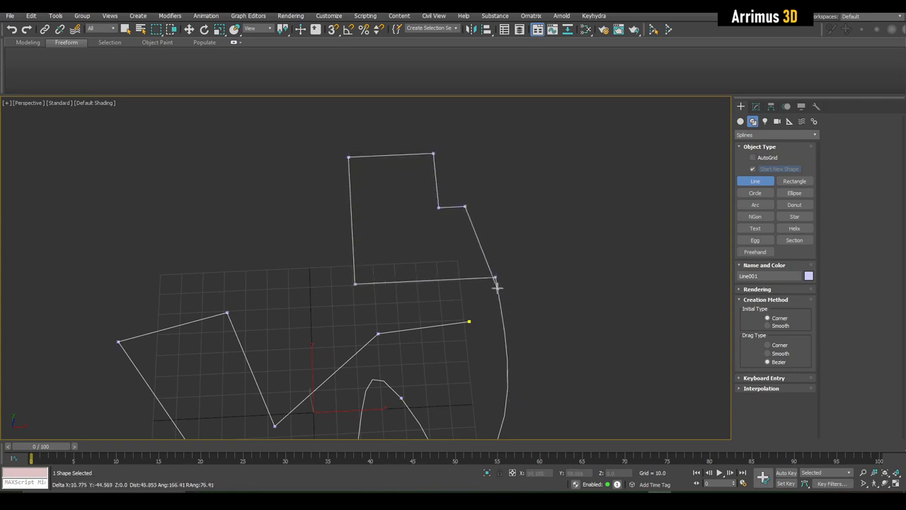
right_click(585, 249)
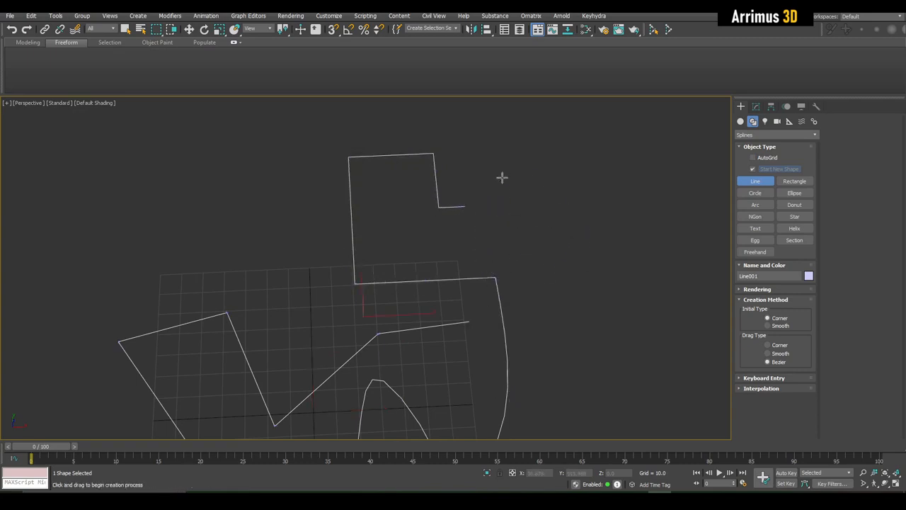
Enter the line's Vertex level and select the open end vertex of the stepped outline with the Move tool
middle_drag(532, 235, 514, 221)
click(756, 106)
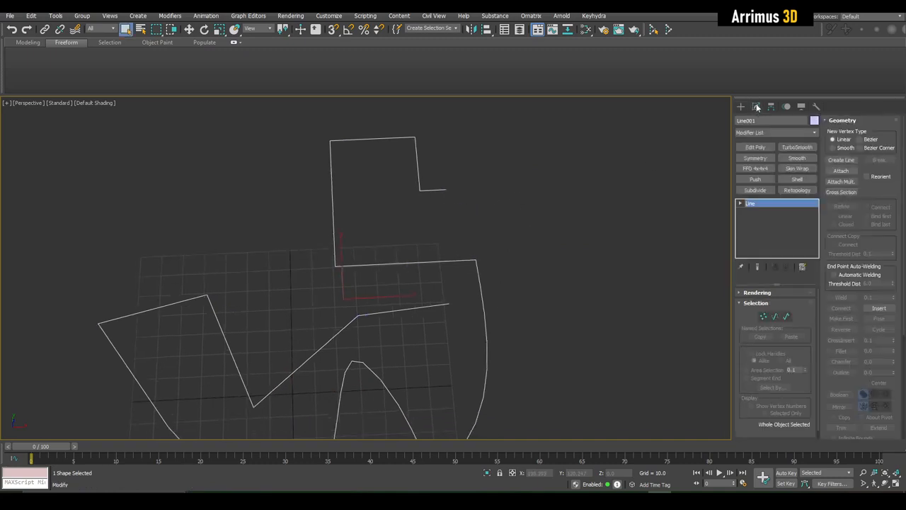
click(740, 204)
click(757, 212)
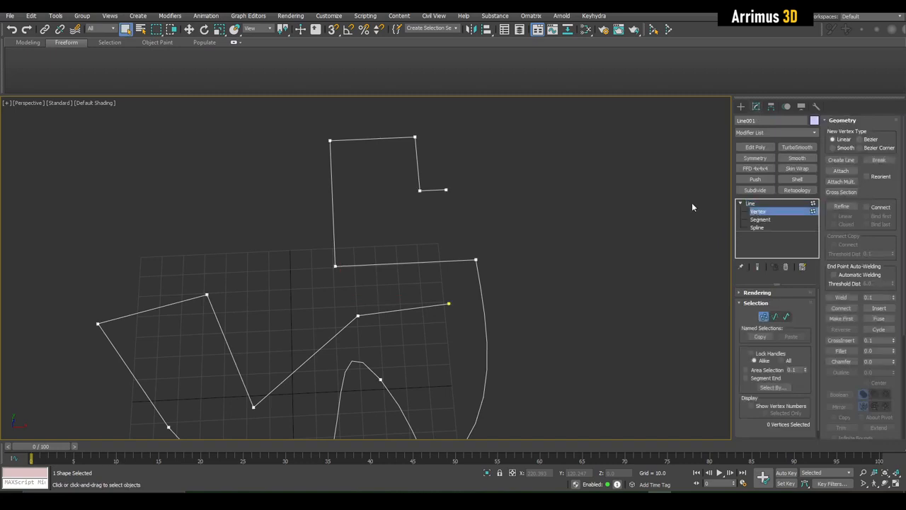
drag(466, 211, 471, 218)
key(w)
middle_drag(492, 189, 447, 224)
scroll(465, 233, up, 4)
scroll(465, 232, down, 4)
Turn on 3D snapping and review the snap types and snap options in Grid and Snap Settings
key(s)
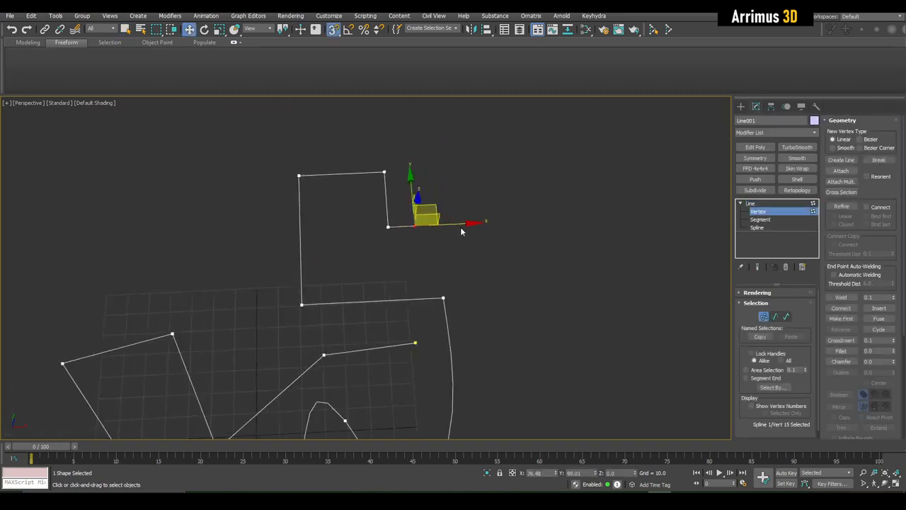
right_click(334, 29)
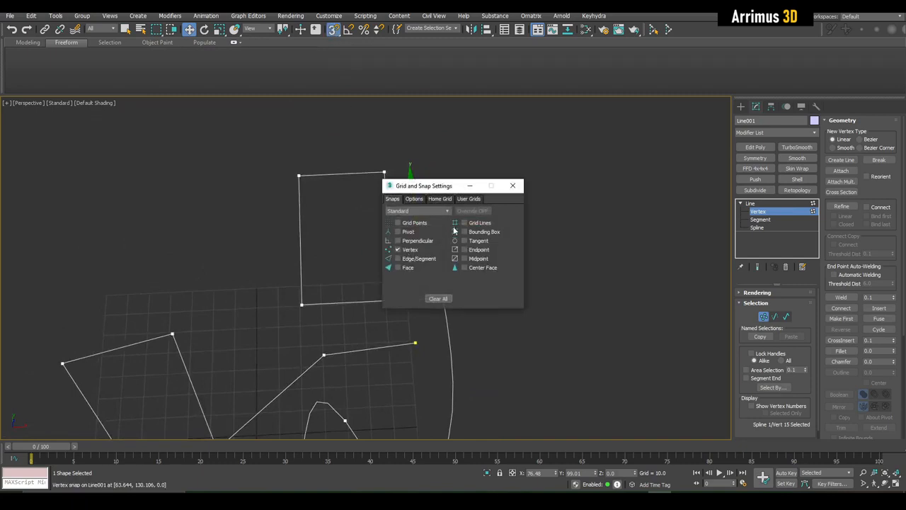
click(511, 186)
right_click(333, 29)
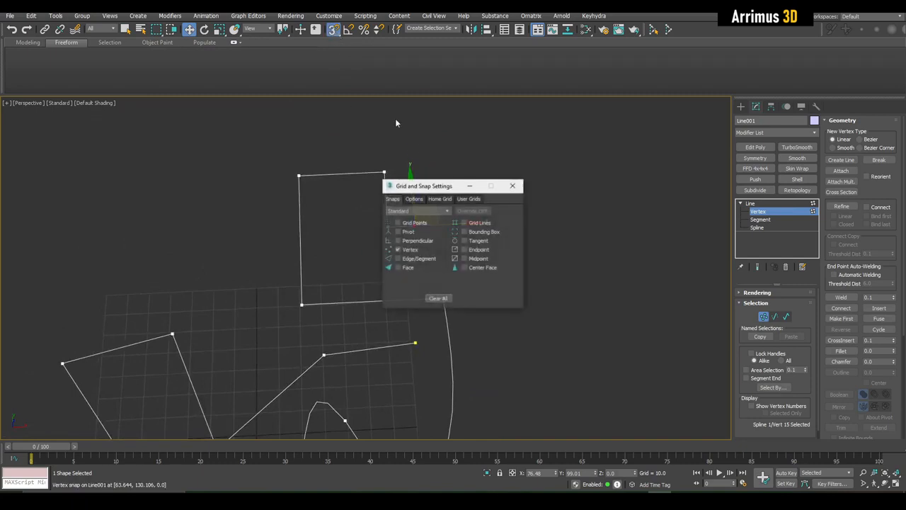
click(413, 199)
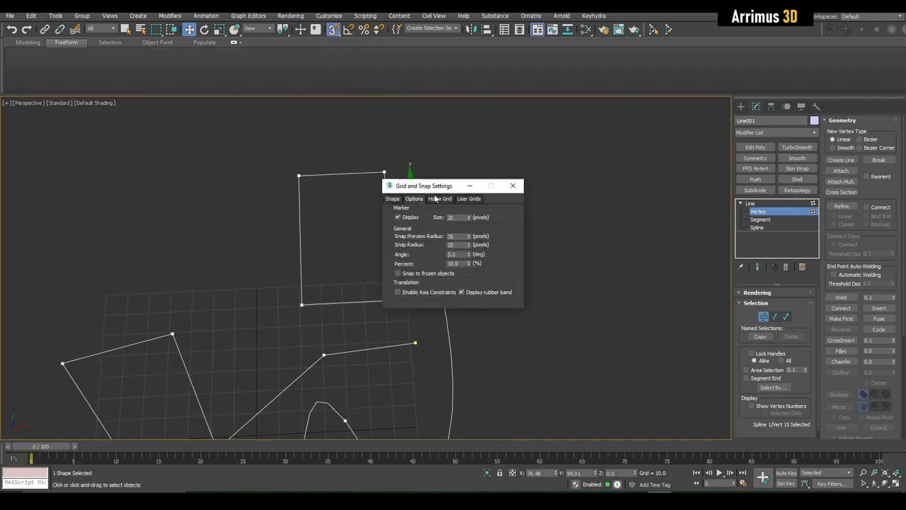
drag(435, 186, 223, 157)
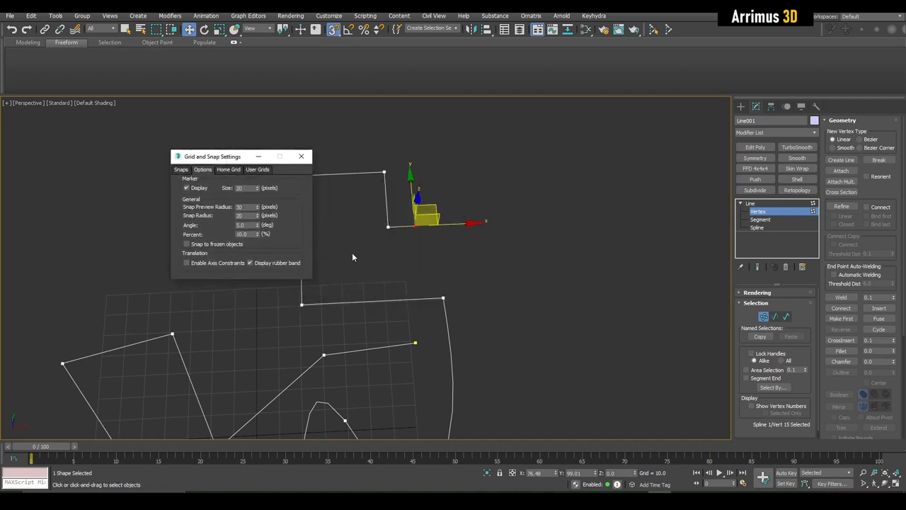
click(305, 158)
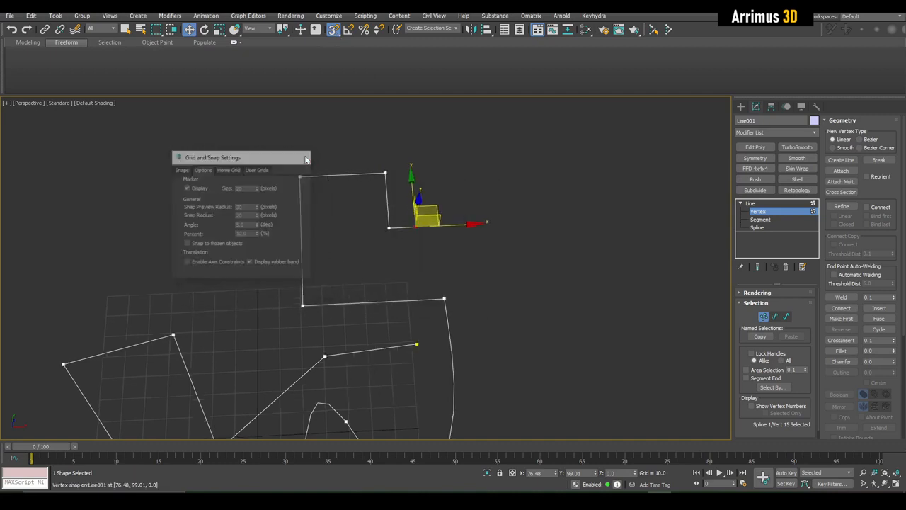
click(332, 29)
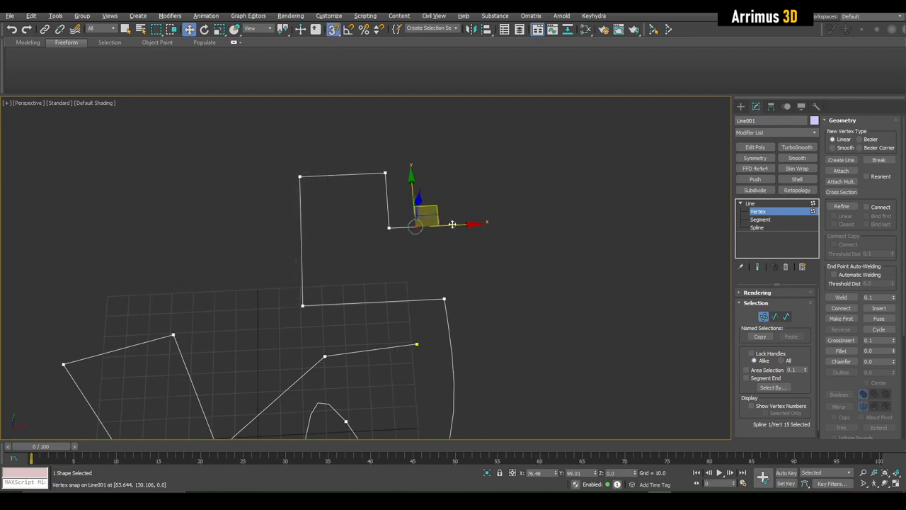
Move the open end vertex along X, snapping it in line with the corner vertex where the curve meets the stepped outline
scroll(428, 237, up, 5)
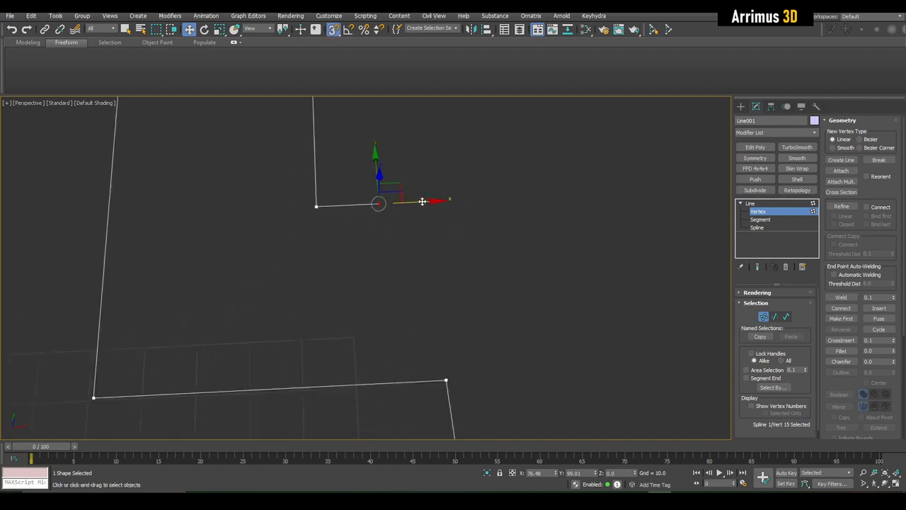
scroll(427, 220, down, 3)
click(483, 239)
middle_drag(482, 238, 478, 224)
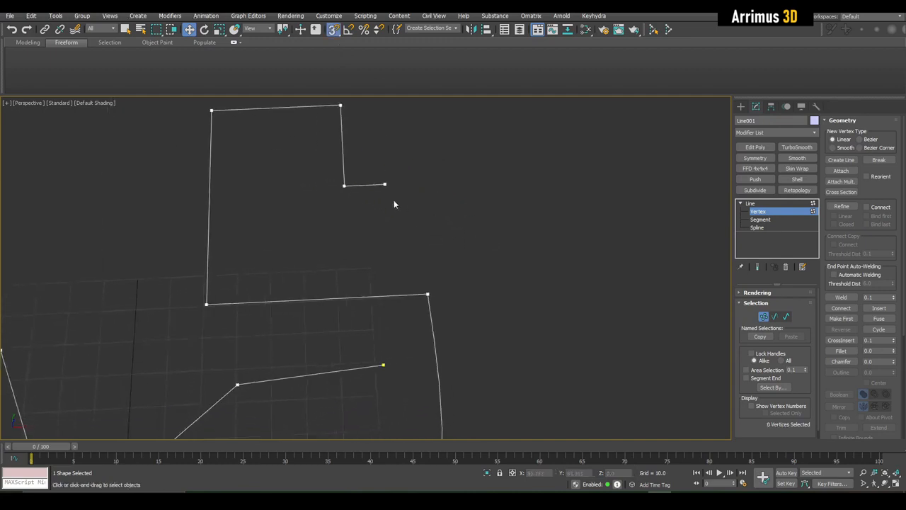
drag(384, 185, 429, 293)
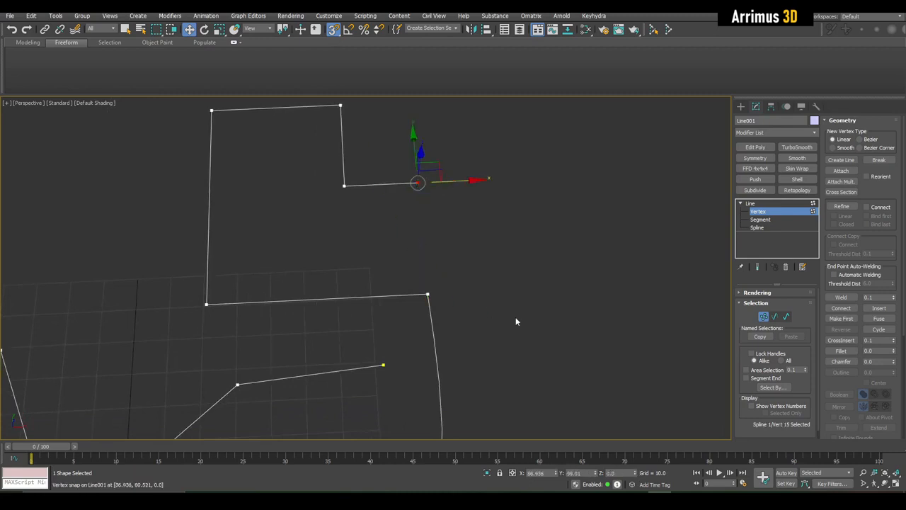
click(499, 289)
alt+middle_drag(500, 288, 478, 237)
middle_drag(541, 248, 520, 236)
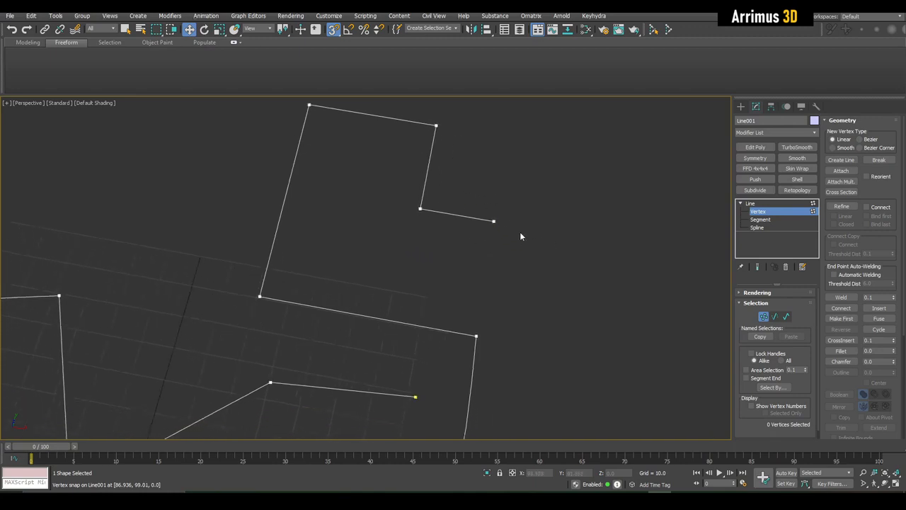
Try to snap the open end vertex to the inner corner vertex at the base of the stepped outline
click(501, 221)
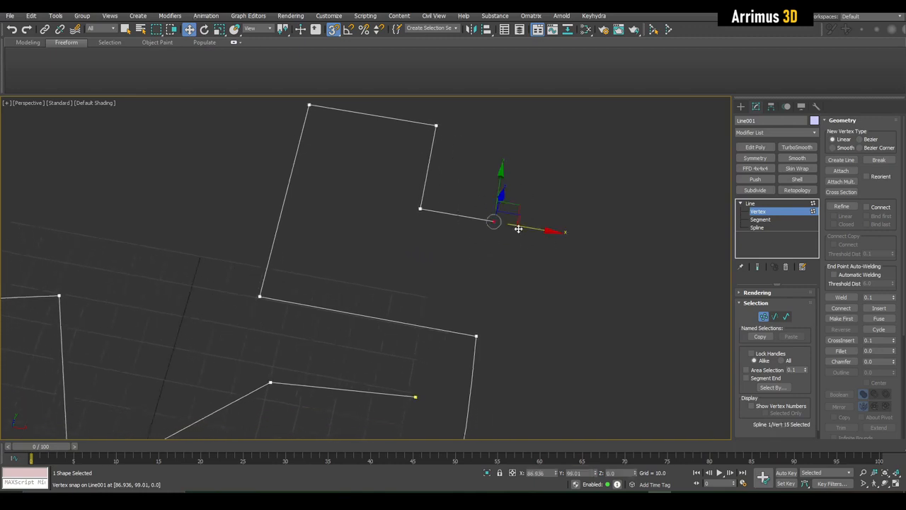
mouse_move(531, 260)
alt+middle_down()
mouse_move(530, 287)
mouse_move(504, 300)
mouse_move(508, 325)
mouse_move(458, 269)
mouse_move(486, 283)
mouse_move(472, 268)
mouse_move(482, 275)
mouse_move(483, 293)
mouse_move(435, 246)
mouse_move(518, 262)
alt+middle_up()
click(518, 262)
middle_drag(382, 263, 461, 263)
scroll(460, 263, down, 2)
middle_drag(340, 267, 399, 259)
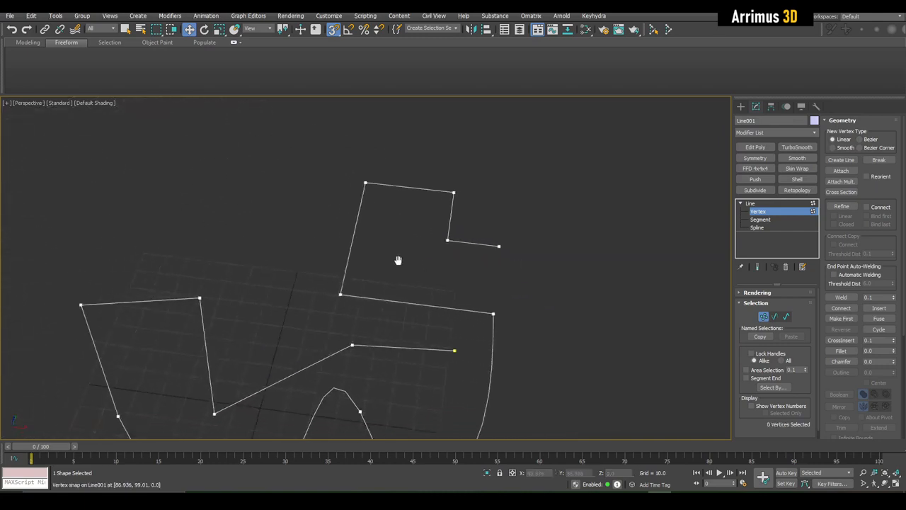
scroll(389, 269, up, 2)
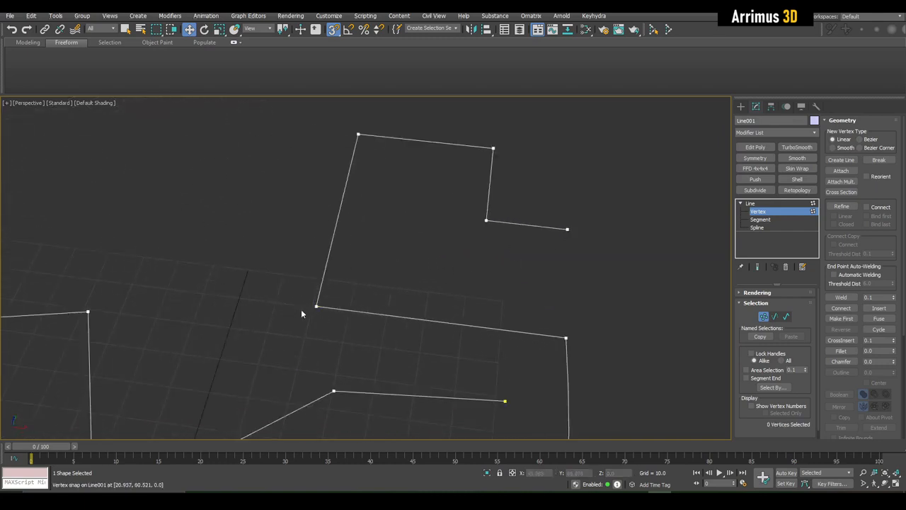
drag(567, 229, 318, 304)
click(492, 296)
Turn snapping off and remove the practice line from the scene
scroll(453, 269, down, 5)
mouse_move(379, 198)
alt+middle_down()
mouse_move(397, 247)
mouse_move(402, 216)
mouse_move(432, 204)
mouse_move(418, 218)
alt+middle_up()
key(s)
middle_drag(472, 222, 481, 228)
scroll(480, 225, down, 3)
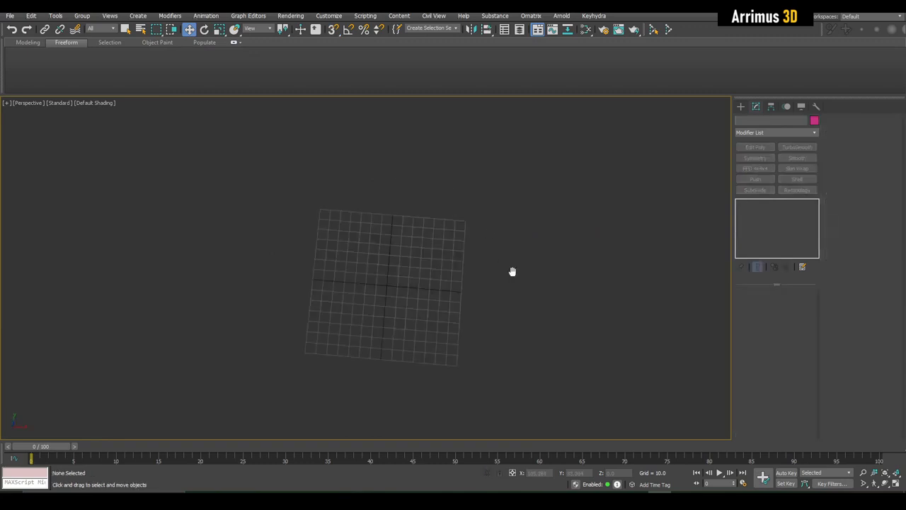
mouse_move(512, 271)
alt+middle_down()
mouse_move(524, 249)
mouse_move(508, 281)
alt+middle_up()
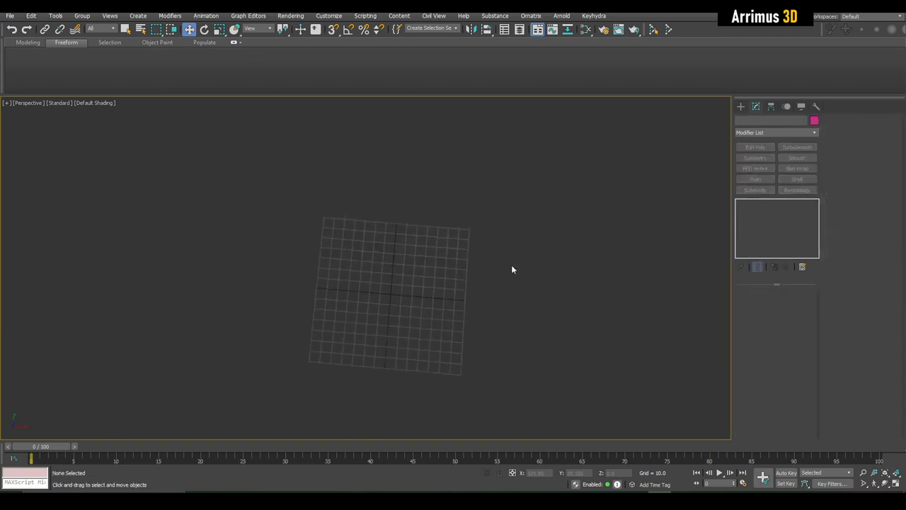
Activate the Line, Circle, Rectangle, Box, Cylinder, Plane and Sphere creation tools one after another
key(l)
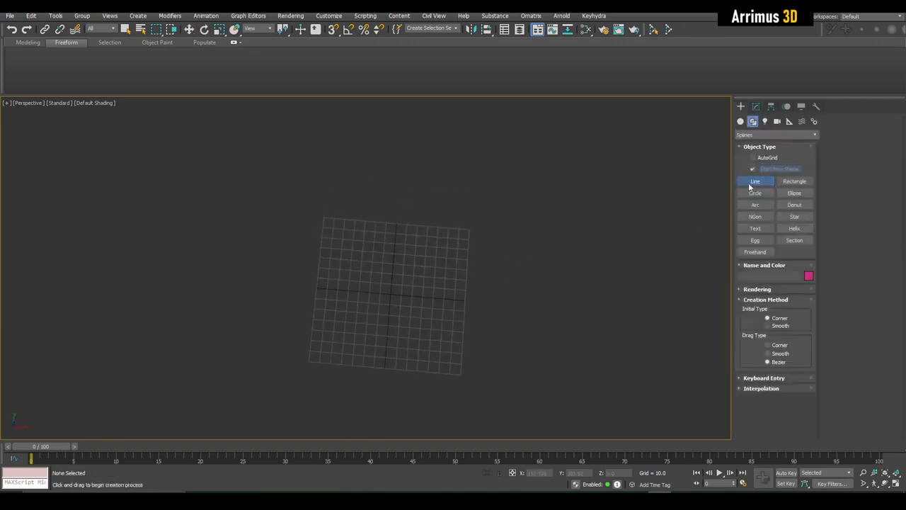
middle_drag(552, 235, 554, 230)
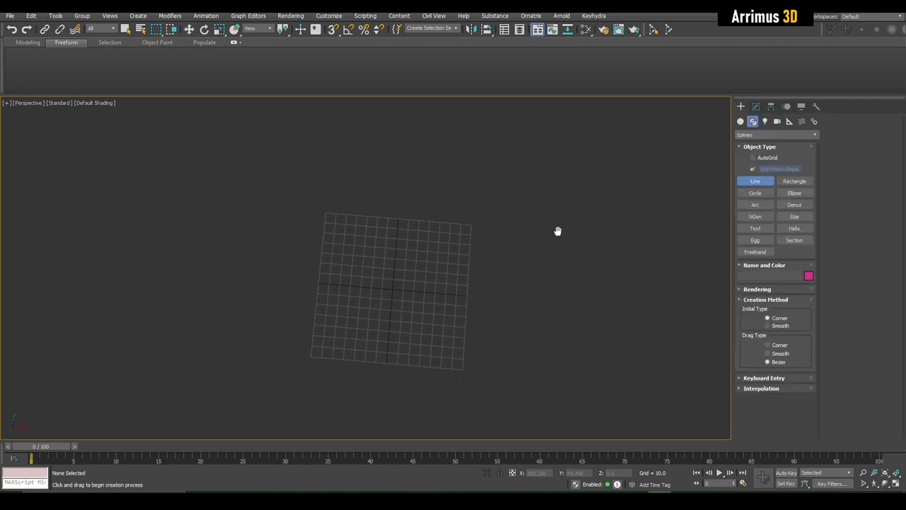
key(c)
key(r)
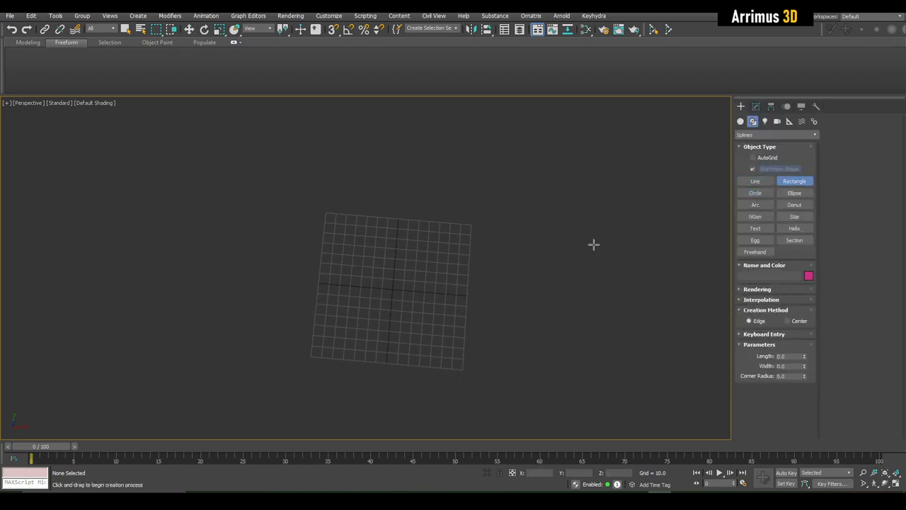
key(b)
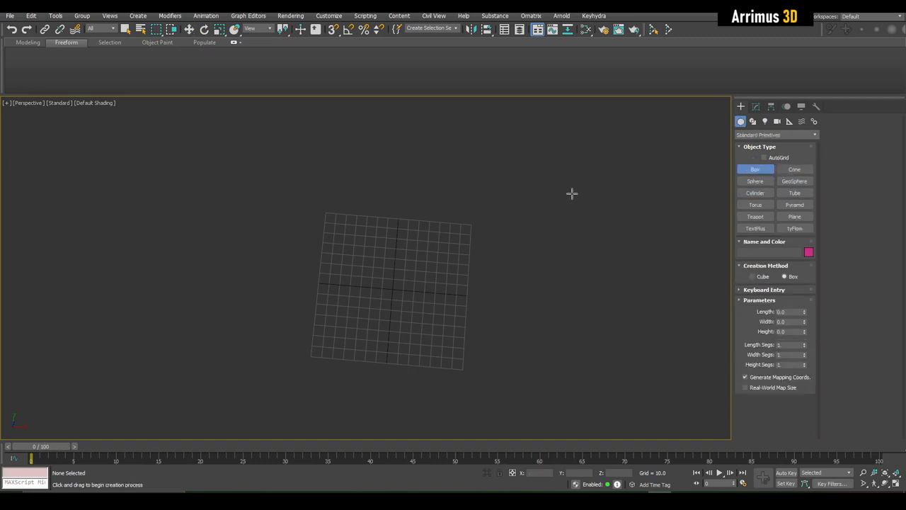
click(753, 194)
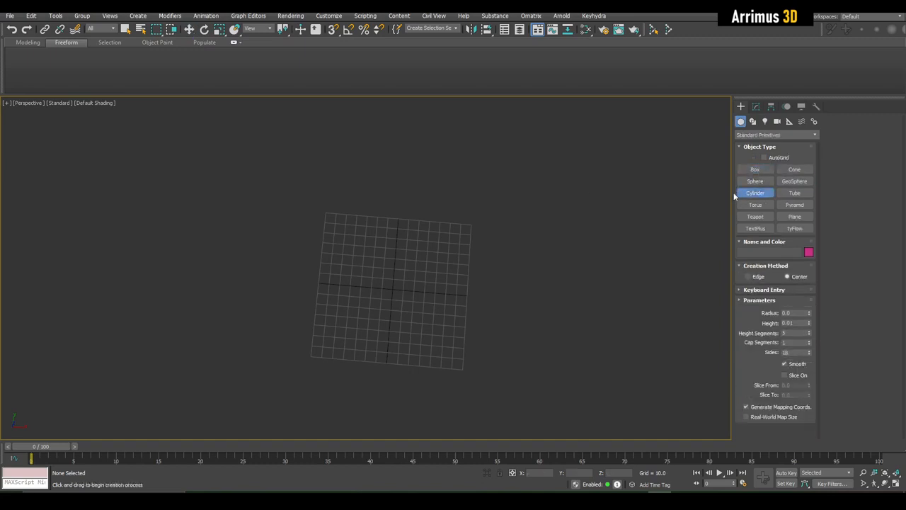
key(p)
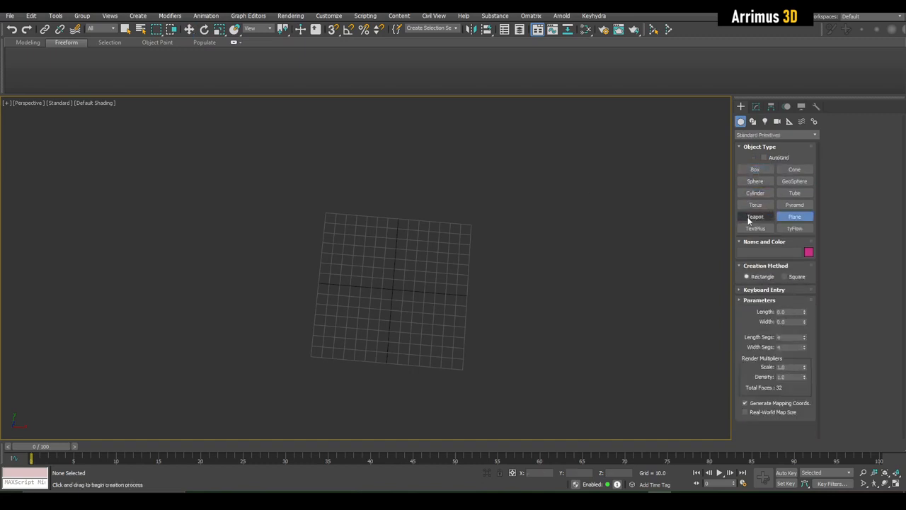
key(s)
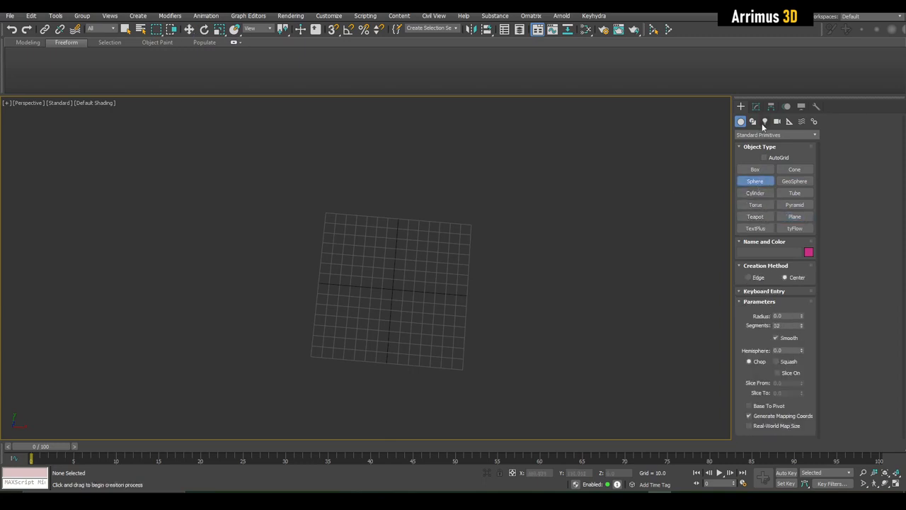
Draw a closed four-corner rectangle across the grid from straight Line segments and delete it
click(752, 121)
scroll(508, 264, up, 3)
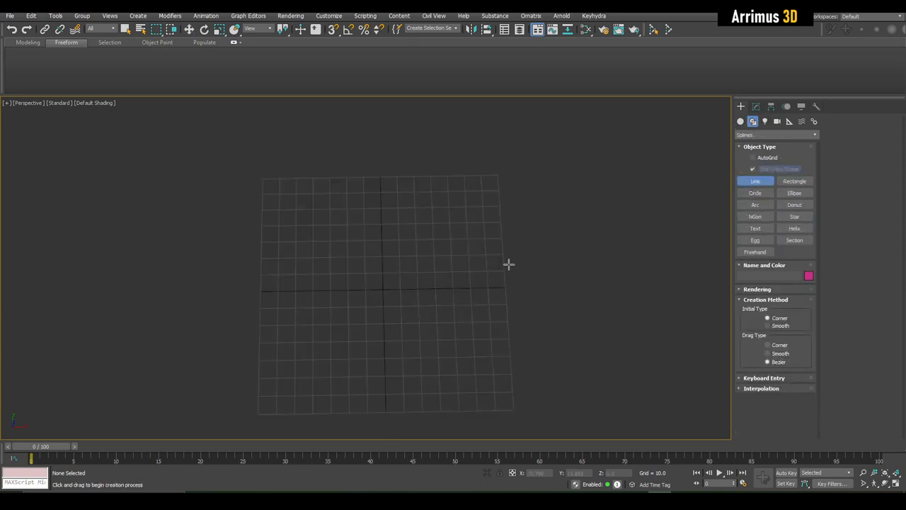
middle_drag(479, 251, 465, 204)
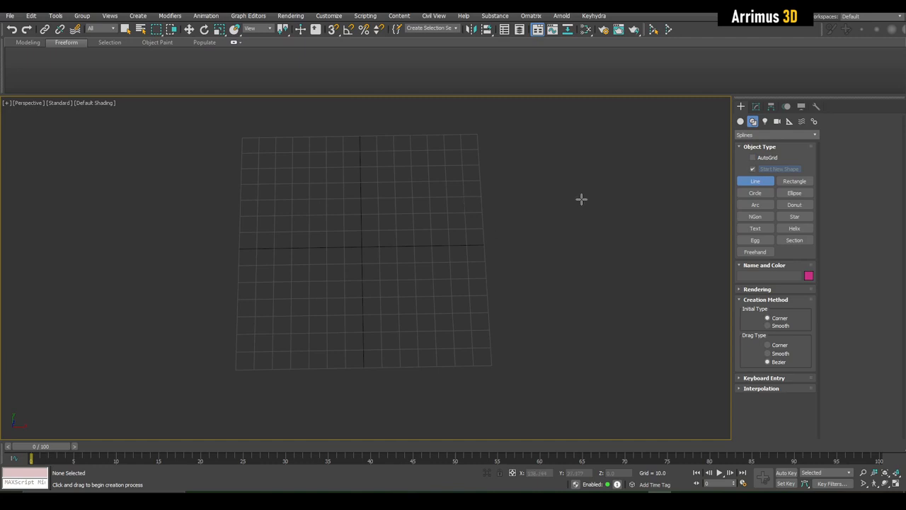
middle_drag(581, 199, 471, 244)
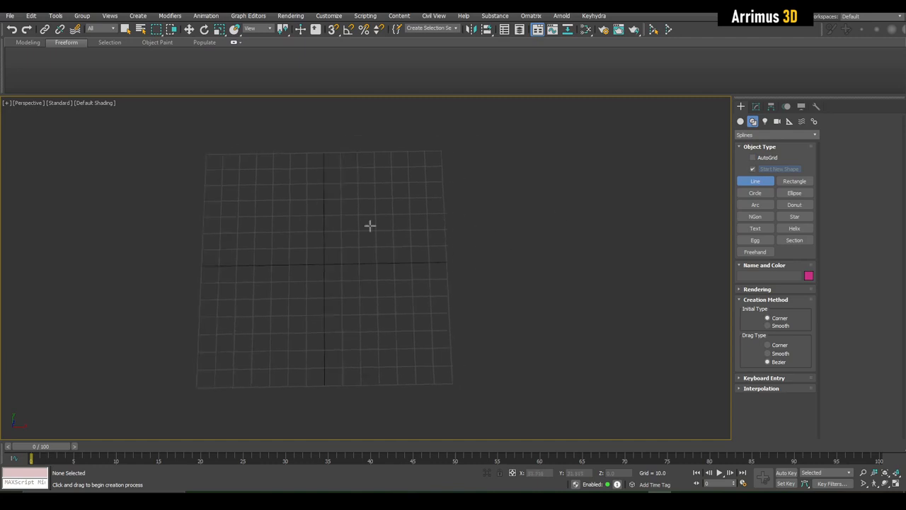
click(529, 205)
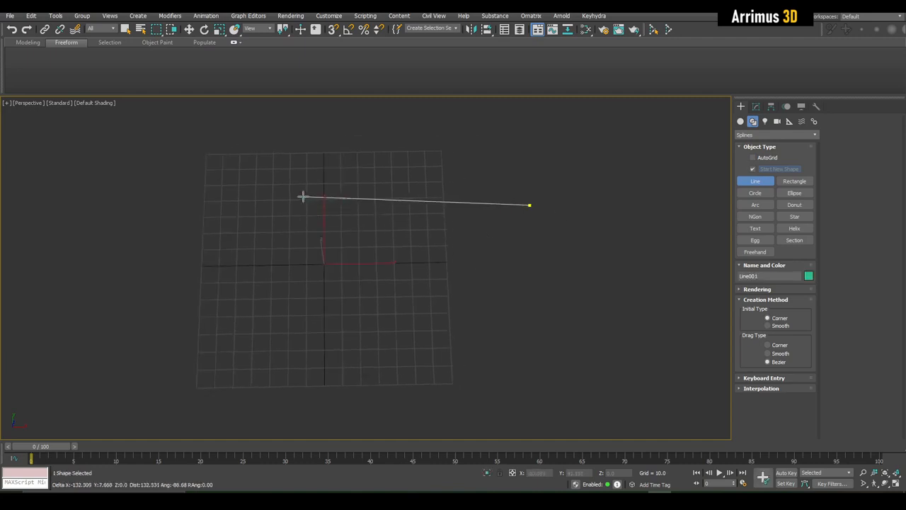
click(285, 210)
shift+click(289, 298)
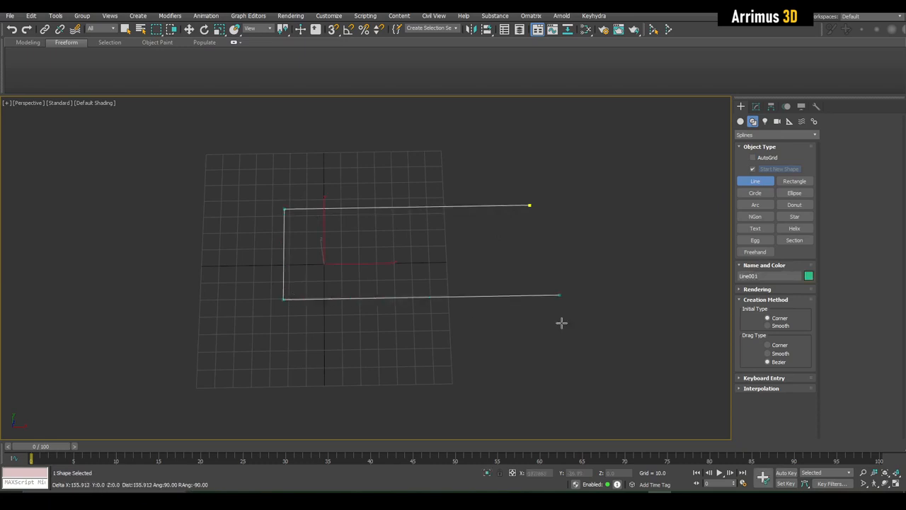
click(532, 295)
click(529, 205)
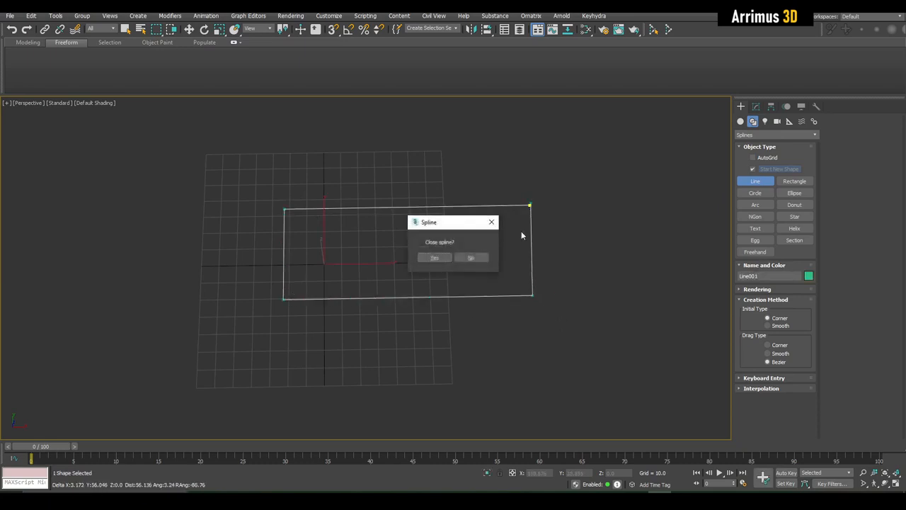
click(434, 260)
key(w)
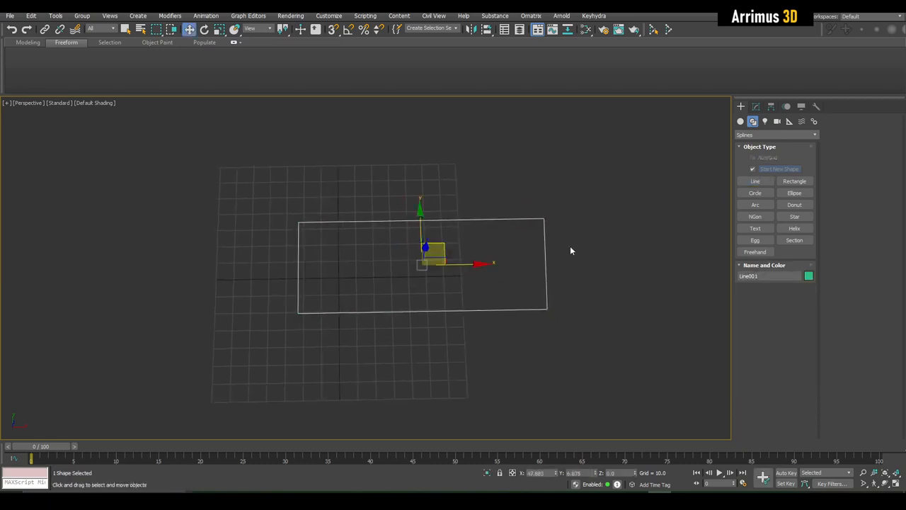
key(Delete)
Draw a closed seven-corner Line outline with a sloped upper edge, a left edge about 32 units tall and a short diagonal in the lower edge
click(744, 182)
middle_drag(551, 192, 554, 204)
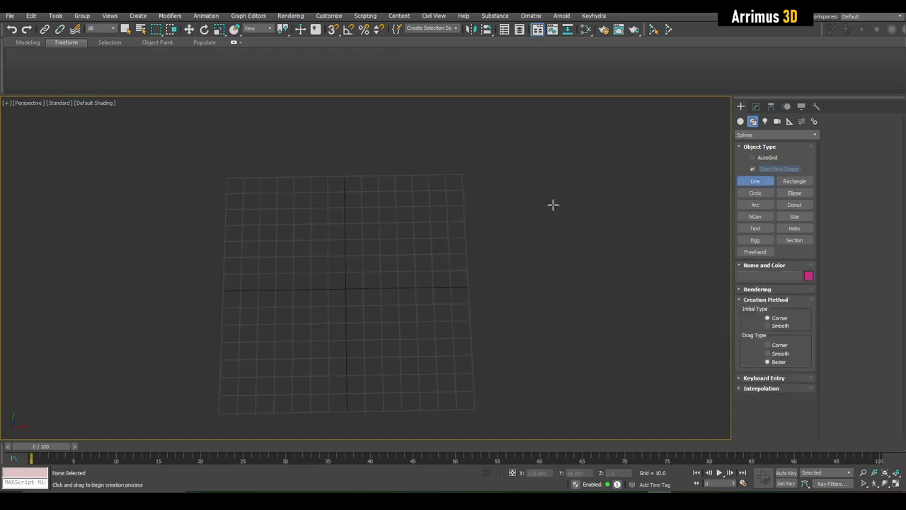
click(556, 201)
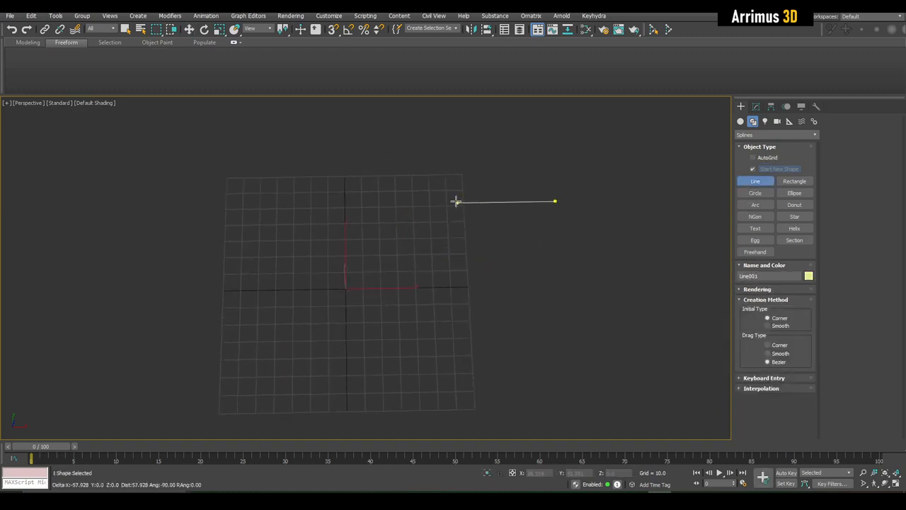
click(425, 202)
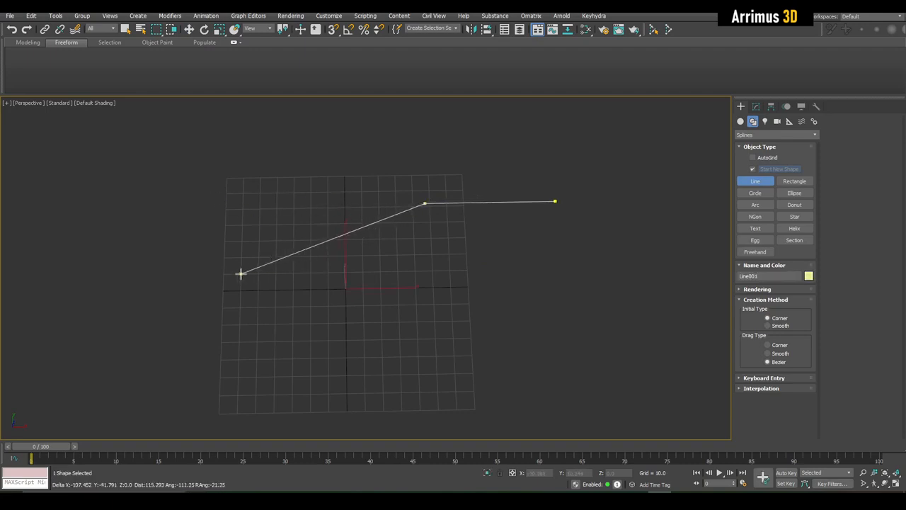
click(241, 273)
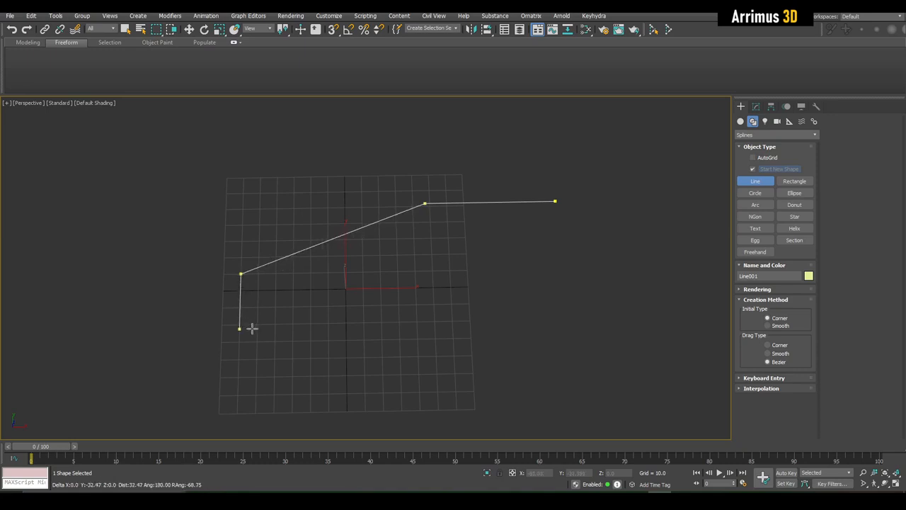
click(252, 328)
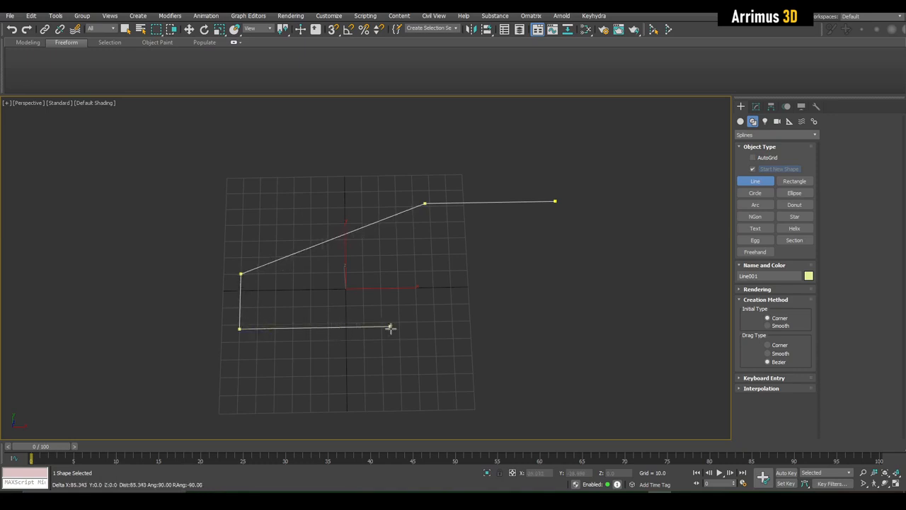
click(427, 355)
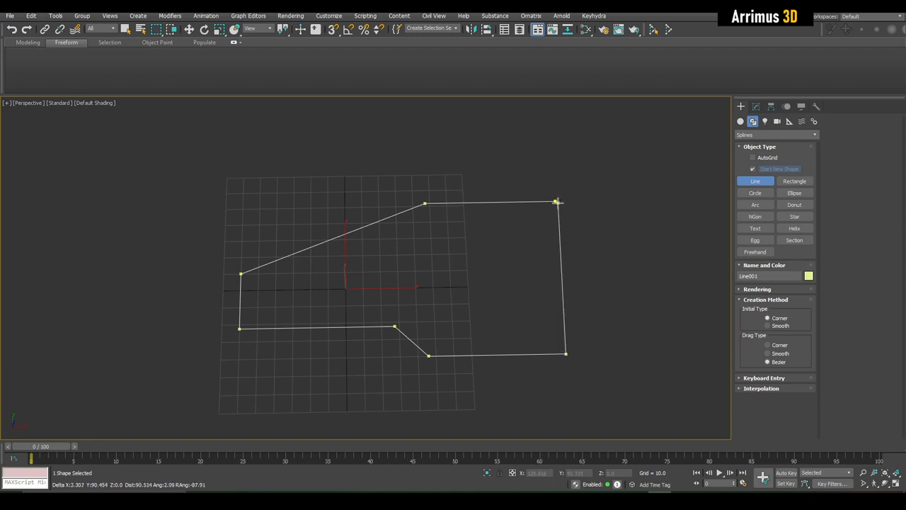
click(556, 202)
click(431, 257)
right_click(561, 265)
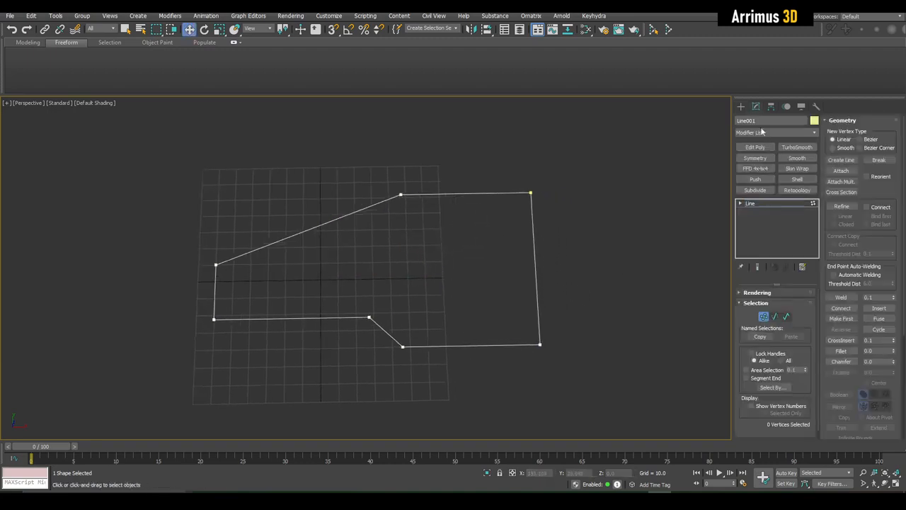
Align the outline's lower right vertex along X with the upper right vertex using vertex snapping
click(740, 106)
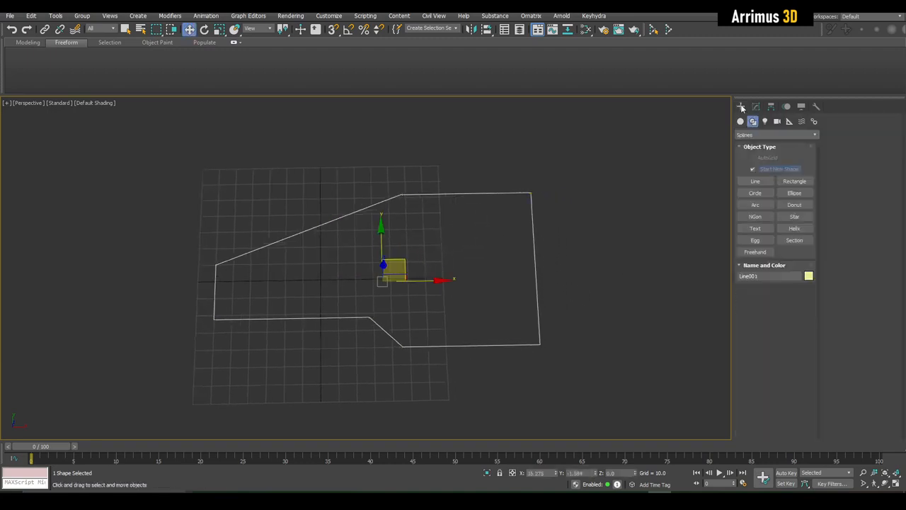
key(1)
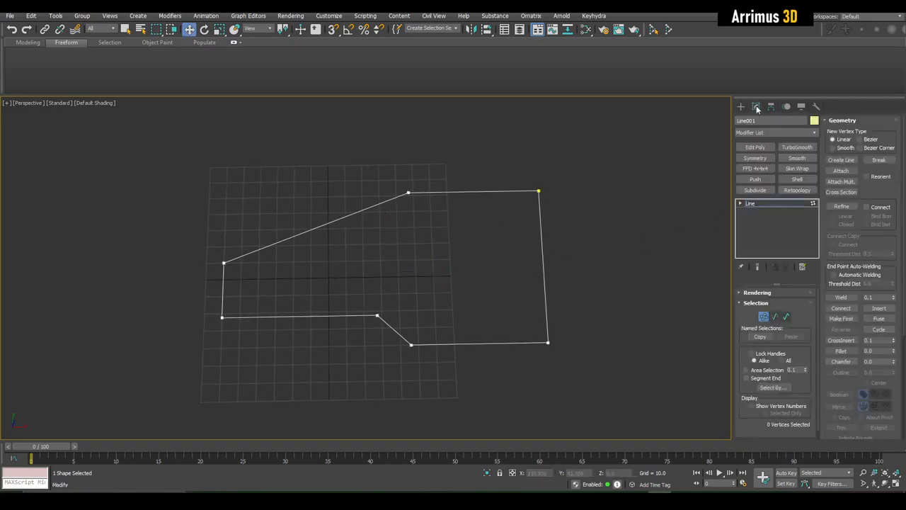
click(740, 204)
middle_drag(572, 298, 544, 278)
drag(500, 301, 561, 355)
key(s)
drag(554, 322, 513, 177)
middle_drag(564, 229, 547, 239)
key(1)
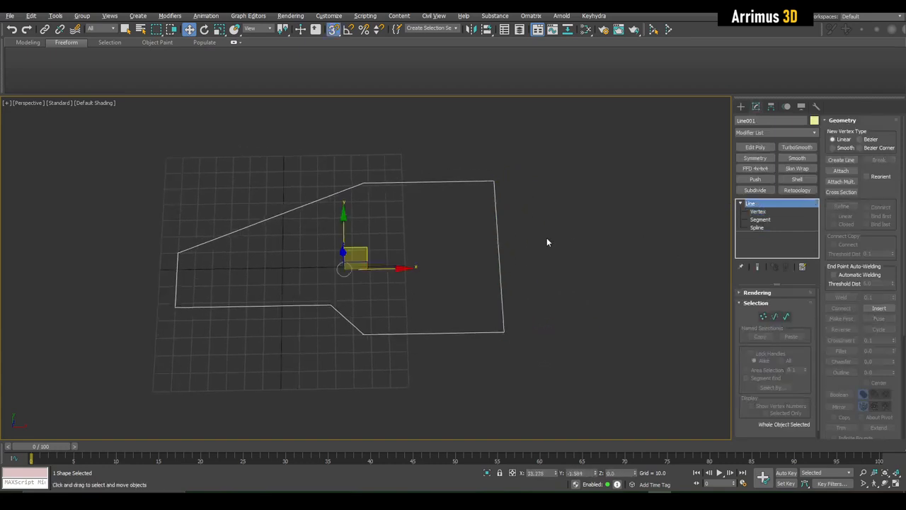
Activate the Circle tool and enable Midpoint snapping alongside Vertex
key(c)
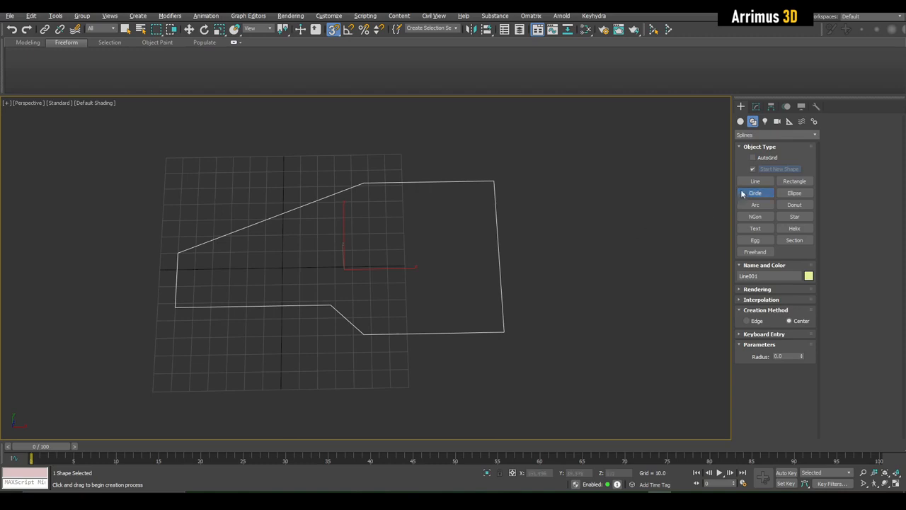
scroll(451, 249, up, 3)
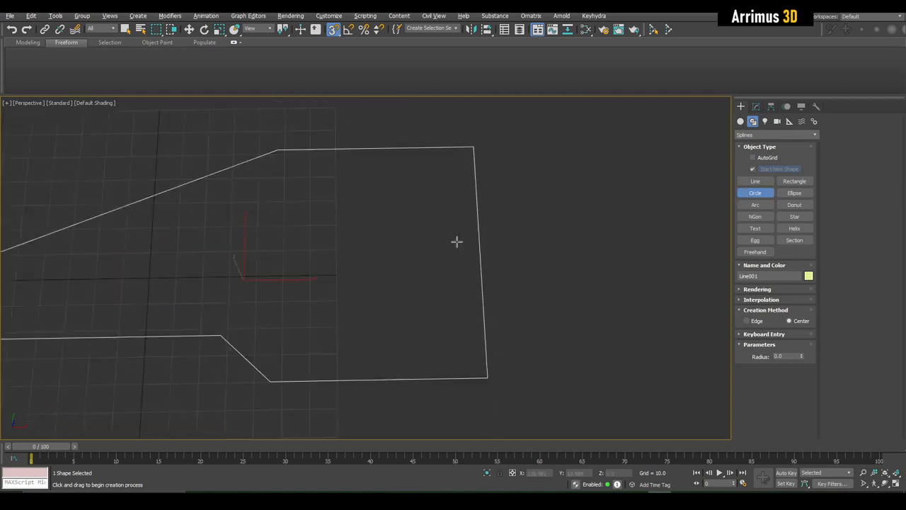
middle_drag(472, 284, 483, 266)
middle_drag(488, 184, 513, 265)
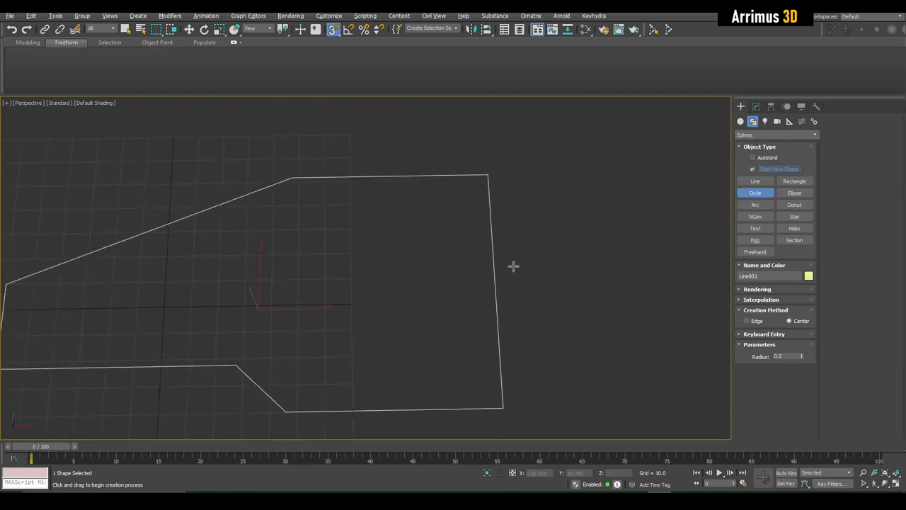
middle_drag(701, 319, 655, 278)
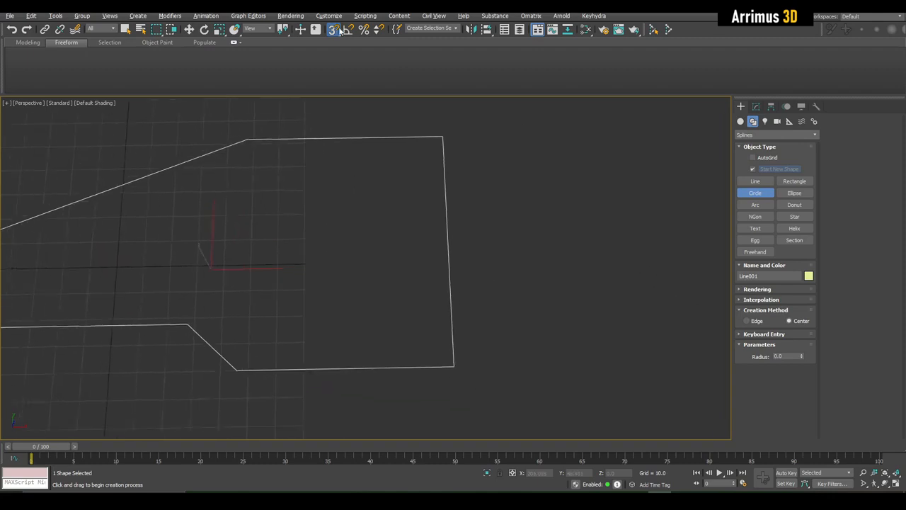
right_click(334, 29)
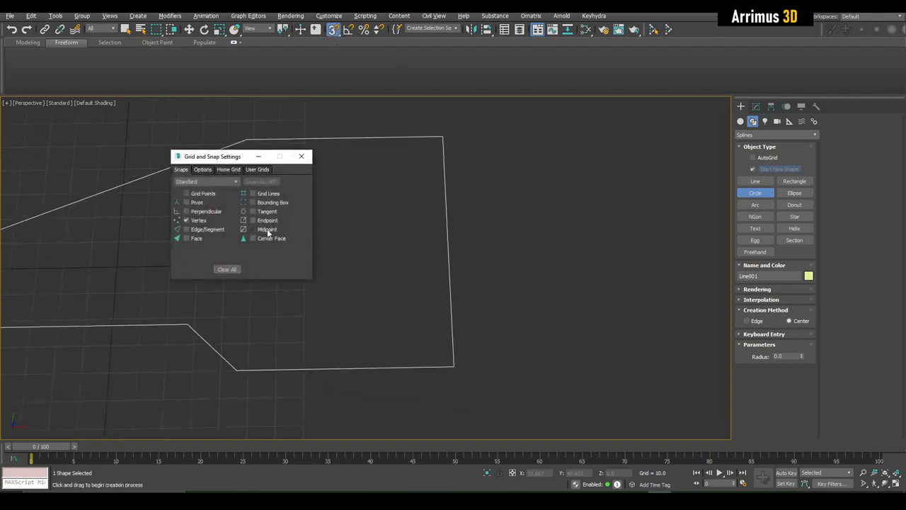
click(270, 229)
middle_drag(330, 241, 343, 253)
middle_drag(465, 265, 498, 262)
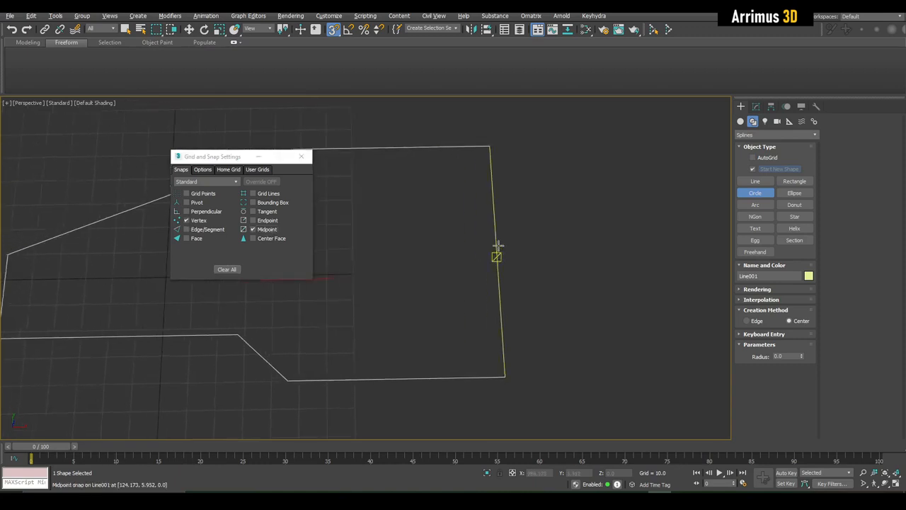
middle_drag(402, 148, 472, 176)
middle_drag(378, 342, 435, 322)
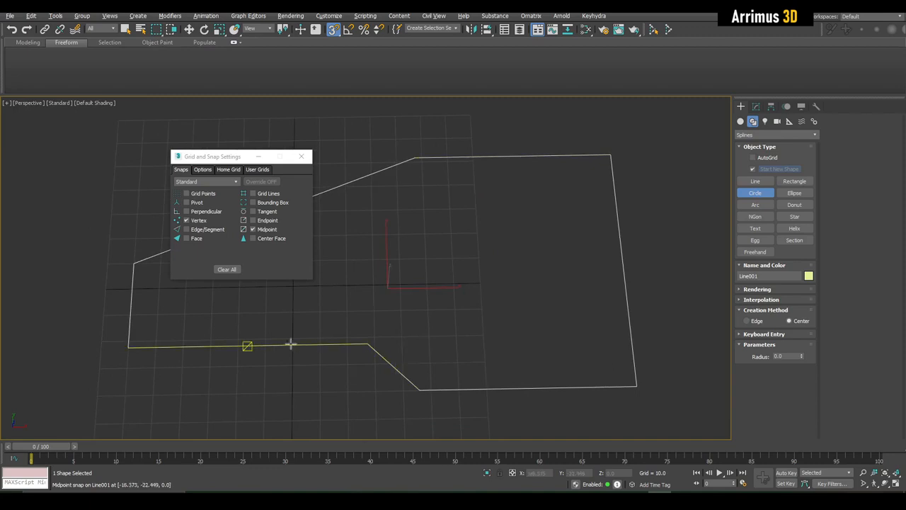
middle_drag(249, 346, 328, 370)
scroll(360, 239, down, 3)
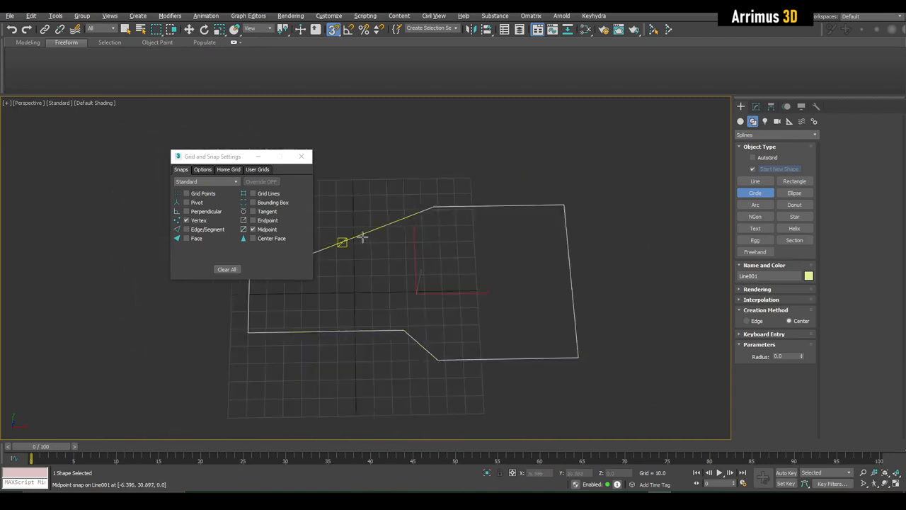
Draw a circle of about 44 units radius centred on the midpoint of the outline's right edge, reaching its corner
click(570, 281)
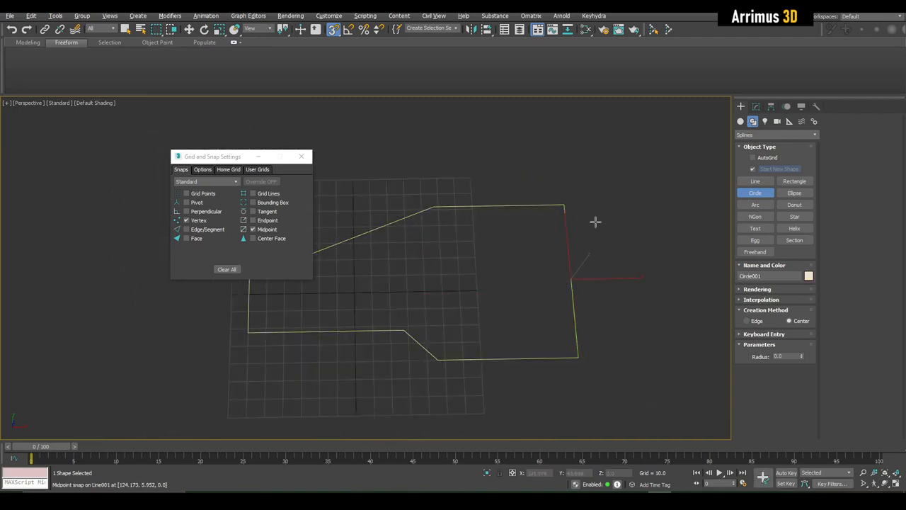
middle_drag(579, 280, 571, 290)
drag(570, 290, 560, 229)
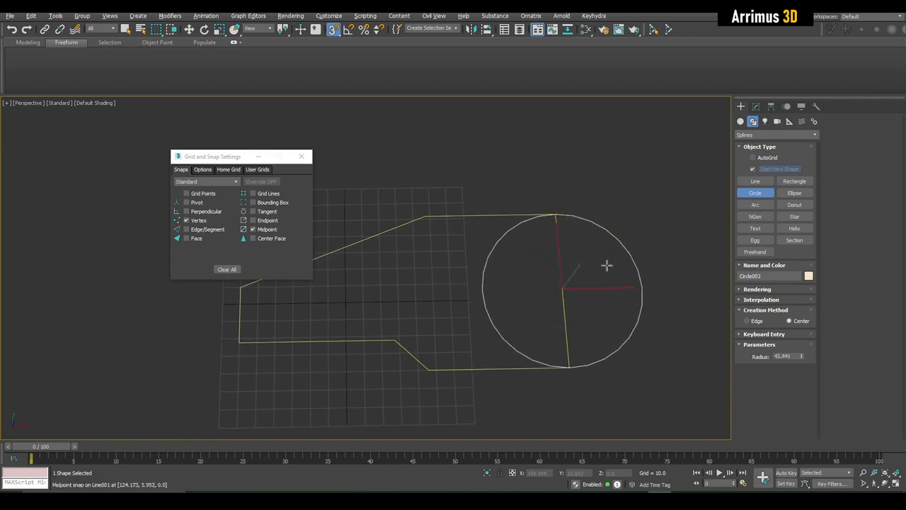
key(w)
middle_drag(604, 271, 519, 234)
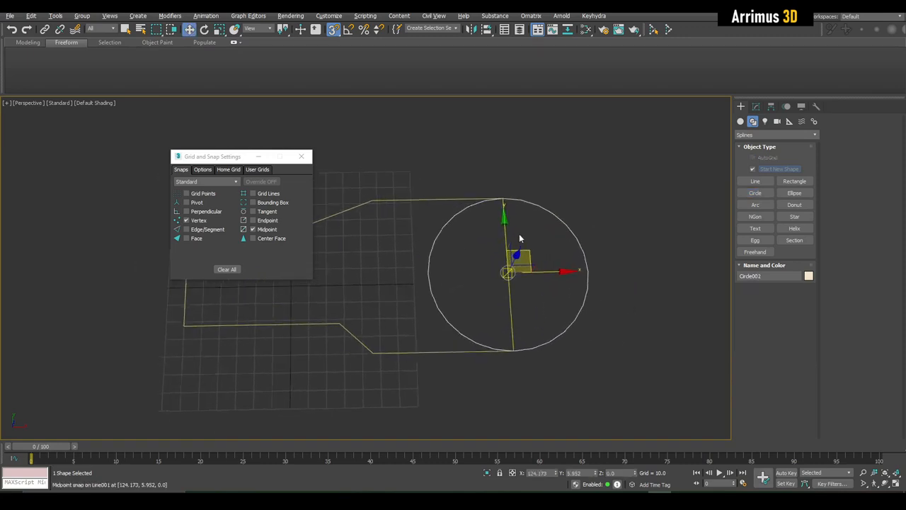
Turn snapping off and disable the Midpoint snap type, keeping Vertex enabled
key(s)
drag(205, 156, 53, 168)
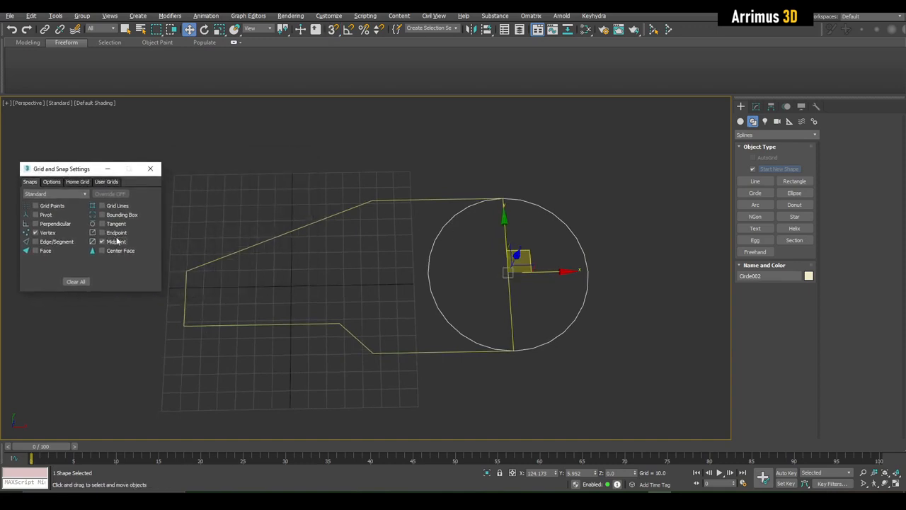
key(q)
click(479, 190)
scroll(359, 170, up, 5)
click(338, 216)
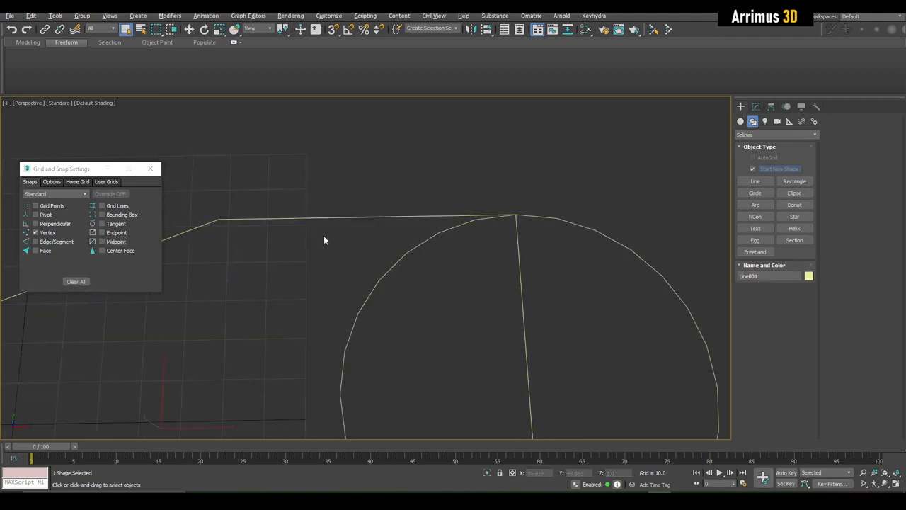
scroll(519, 196, down, 5)
click(587, 211)
middle_drag(581, 206, 594, 195)
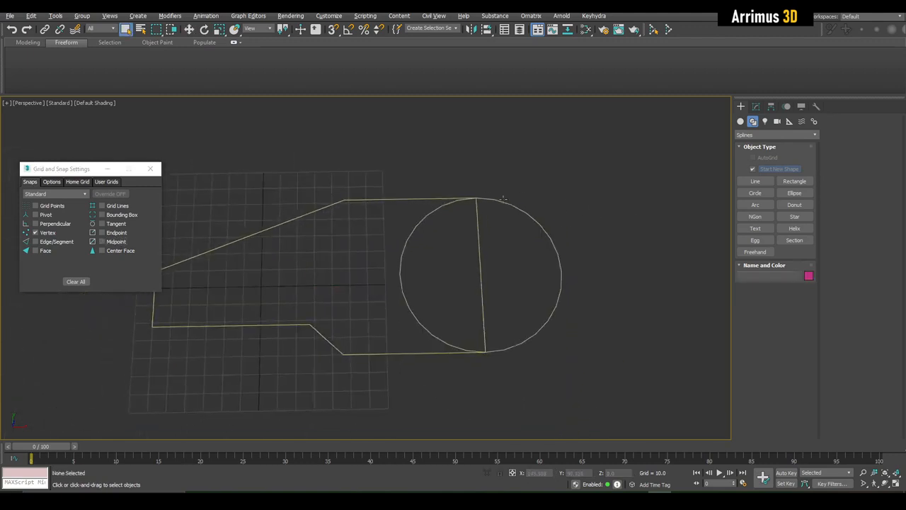
Clone the circle as a single concentric copy scaled uniformly in X and Y to about 72%, and clear the selection
click(521, 225)
key(w)
middle_drag(524, 224, 510, 235)
scroll(496, 227, up, 3)
key(r)
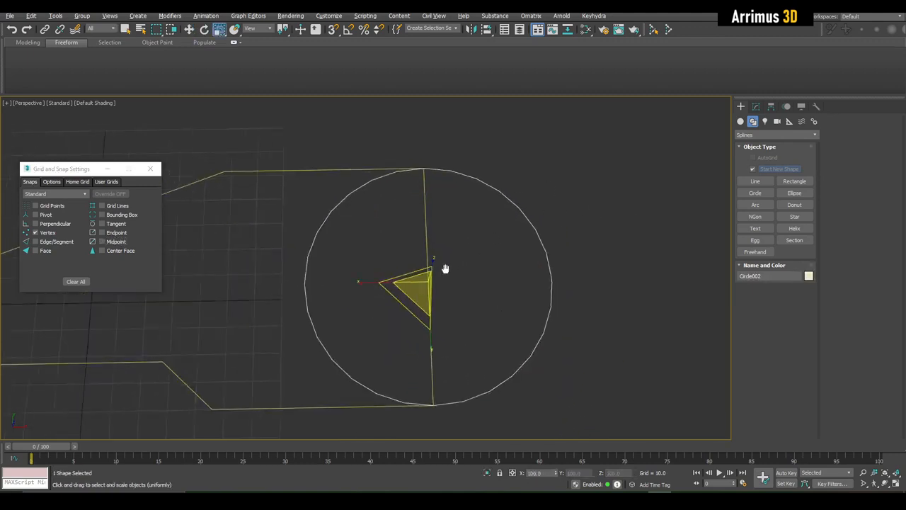
middle_drag(445, 240, 433, 271)
scroll(420, 287, up, 1)
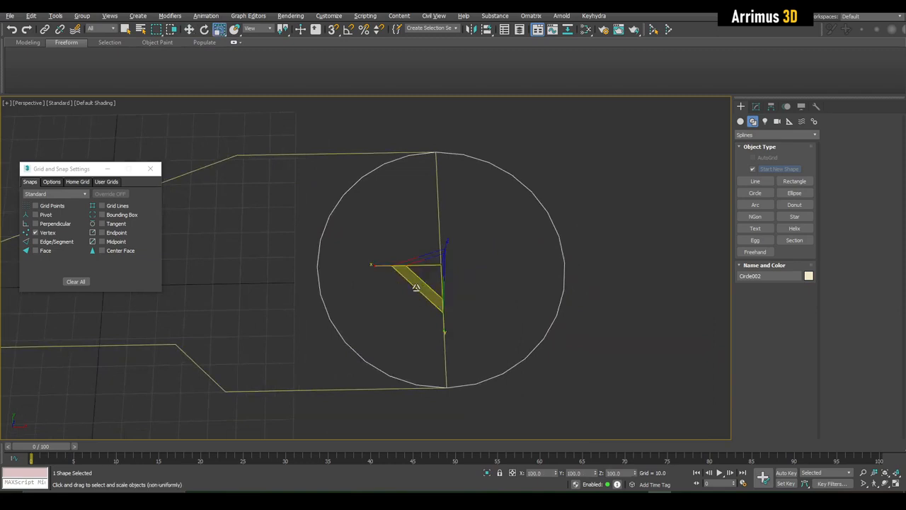
shift+drag(416, 286, 423, 269)
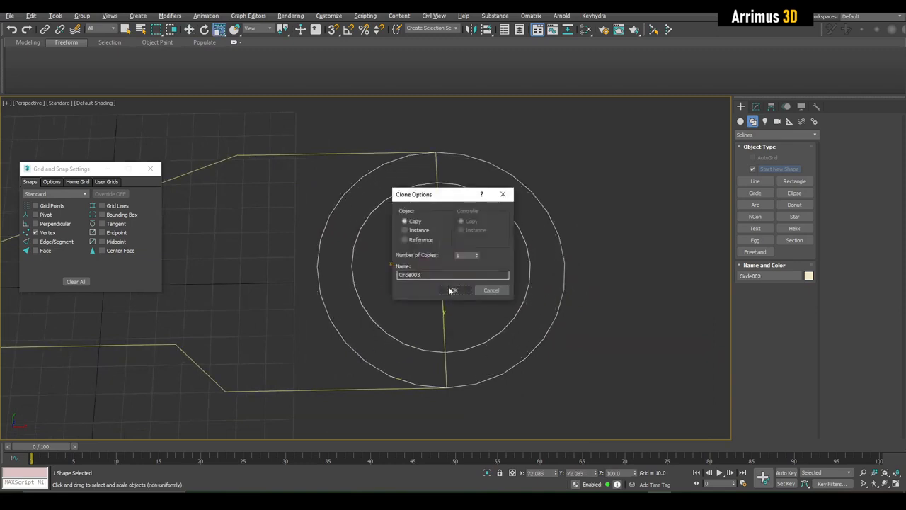
click(452, 290)
middle_drag(450, 286, 462, 289)
key(q)
click(538, 212)
scroll(527, 206, down, 4)
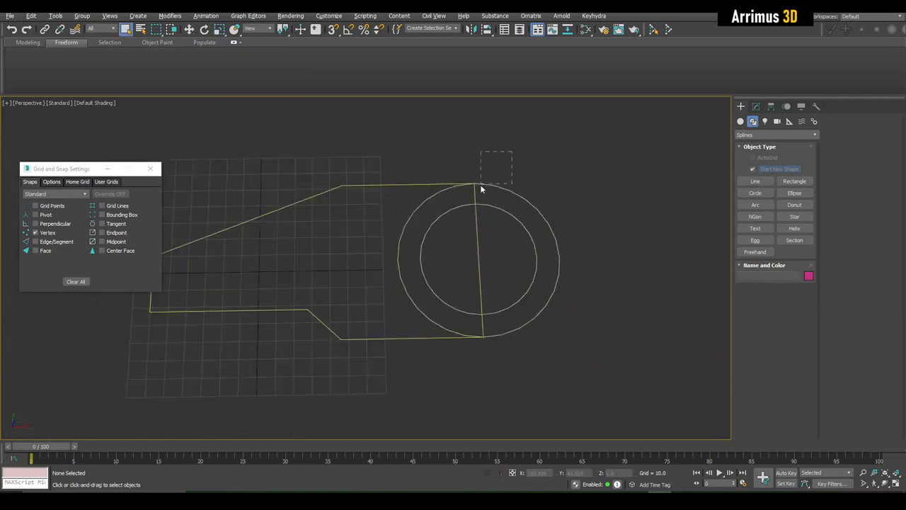
Select the line outline together with the outer circle, isolate both shapes in the viewport, and clear the selection
drag(461, 192, 461, 191)
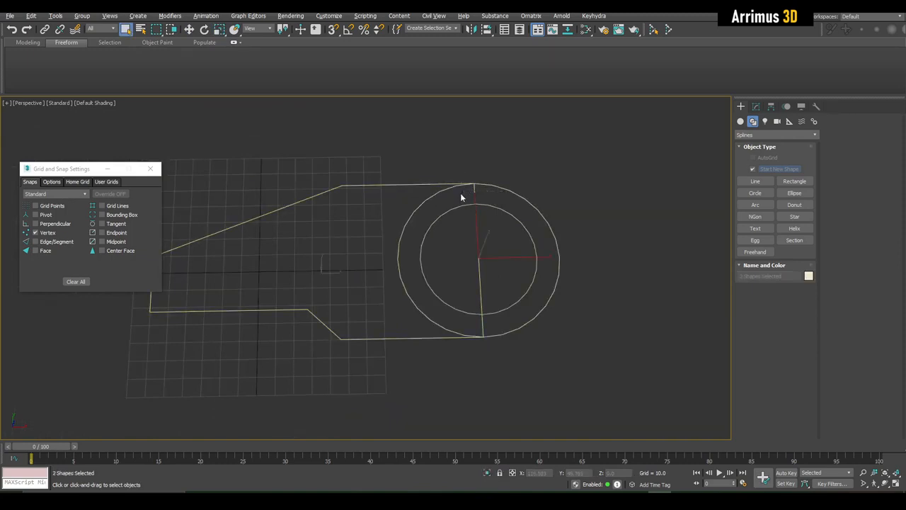
key(alt+q)
scroll(531, 212, down, 3)
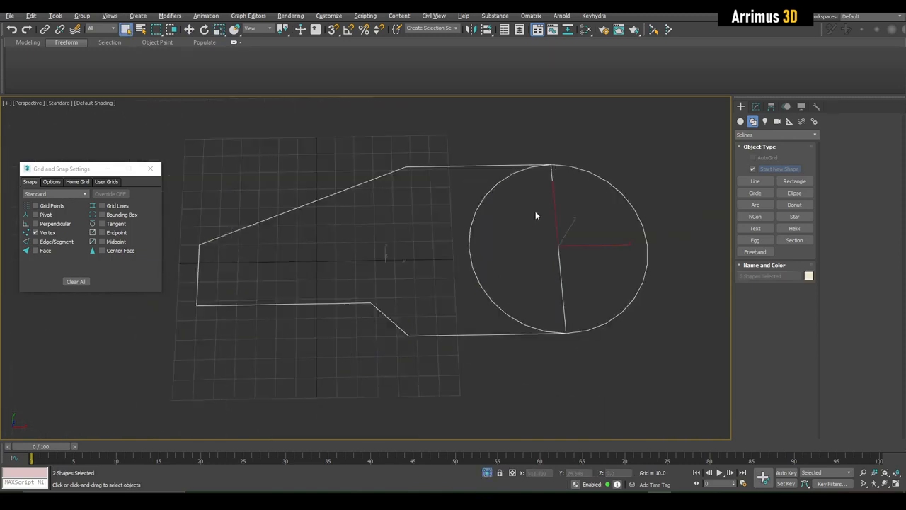
click(588, 240)
Hide the home grid in the Perspective viewport so only the two splines are displayed
middle_drag(584, 234, 488, 232)
scroll(467, 212, down, 4)
scroll(509, 223, up, 6)
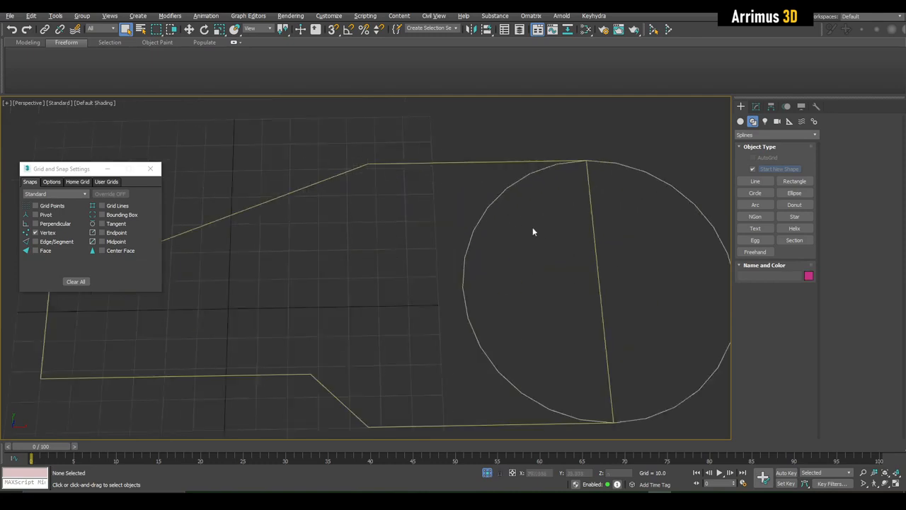
scroll(496, 244, down, 5)
scroll(453, 253, up, 4)
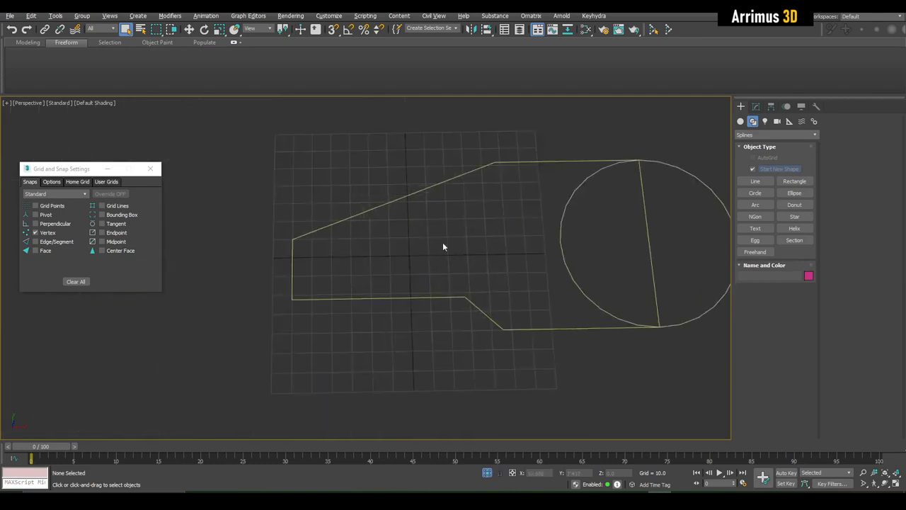
scroll(467, 236, up, 1)
scroll(439, 246, down, 5)
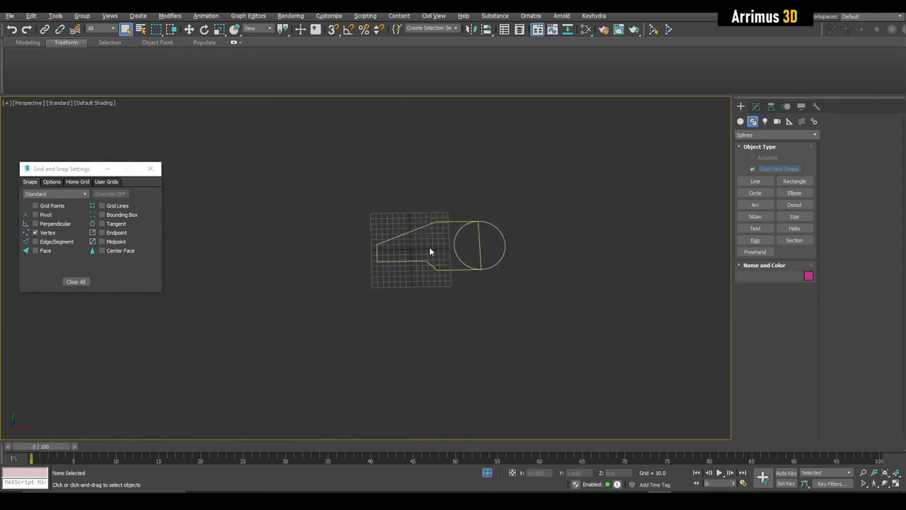
scroll(414, 262, up, 7)
scroll(396, 269, down, 5)
scroll(389, 220, up, 5)
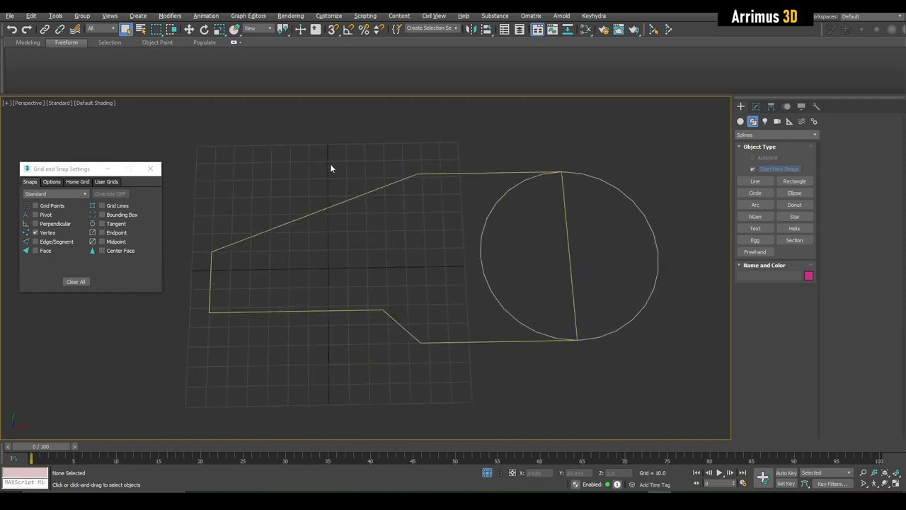
key(g)
middle_drag(530, 208, 516, 209)
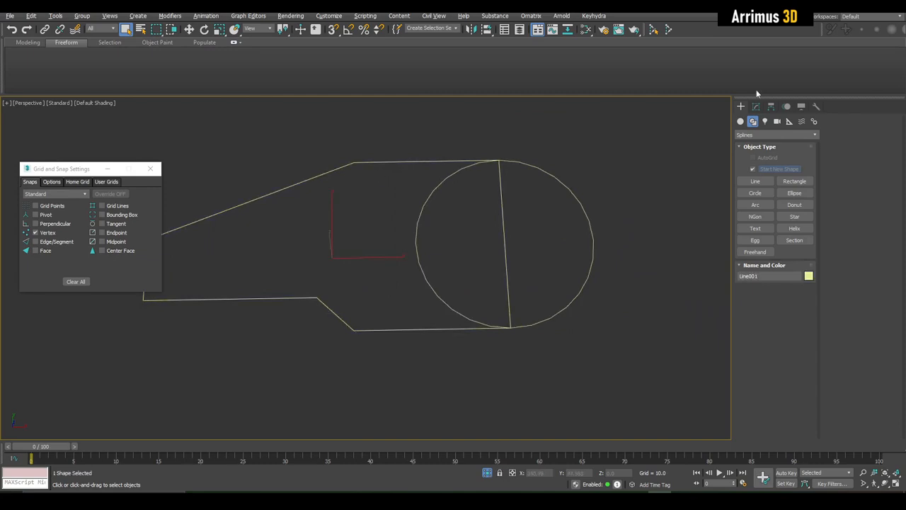
Look at the line outline's Vertex, Segment and Spline sub-object levels, and select the circle for comparison
click(755, 106)
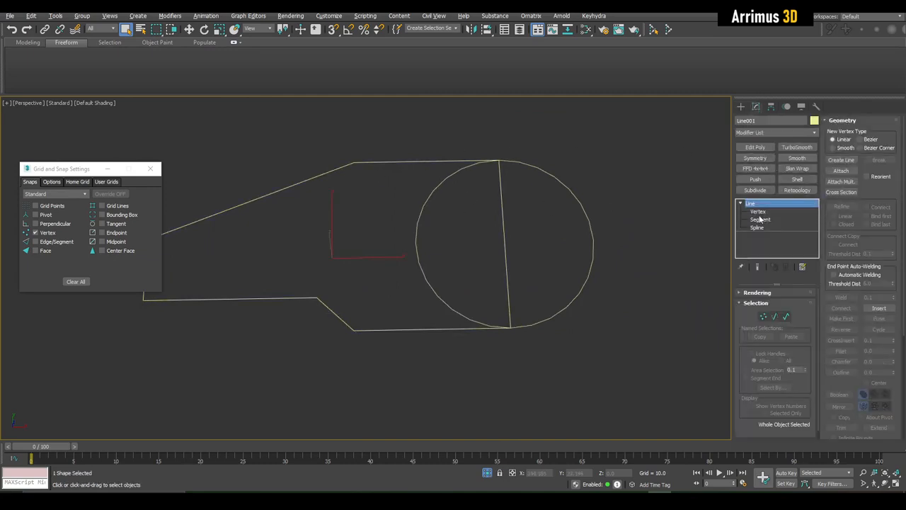
key(Delete)
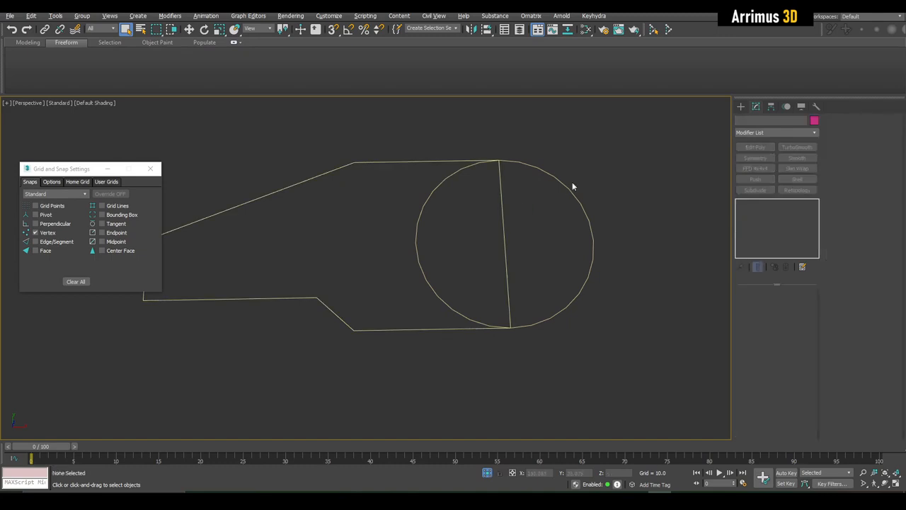
click(427, 214)
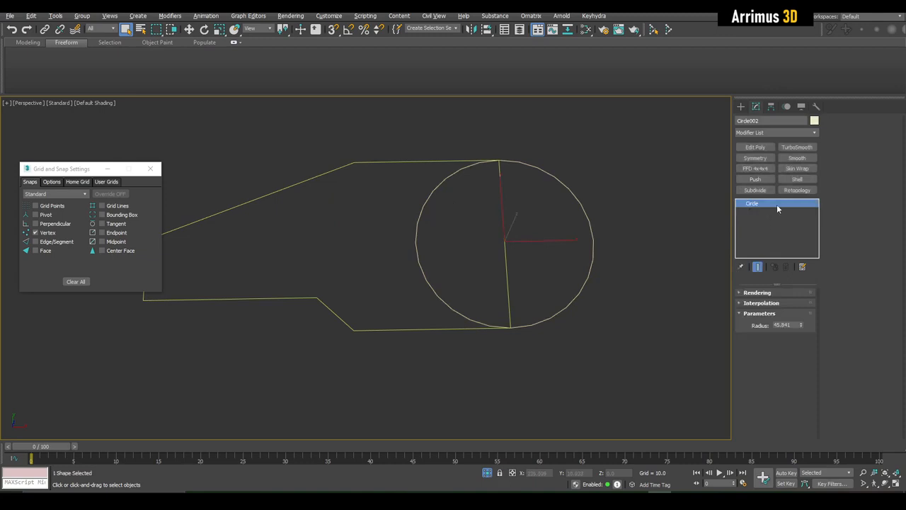
Try an Edit Spline modifier on the circle from the full list of modifiers, and undo it
click(814, 134)
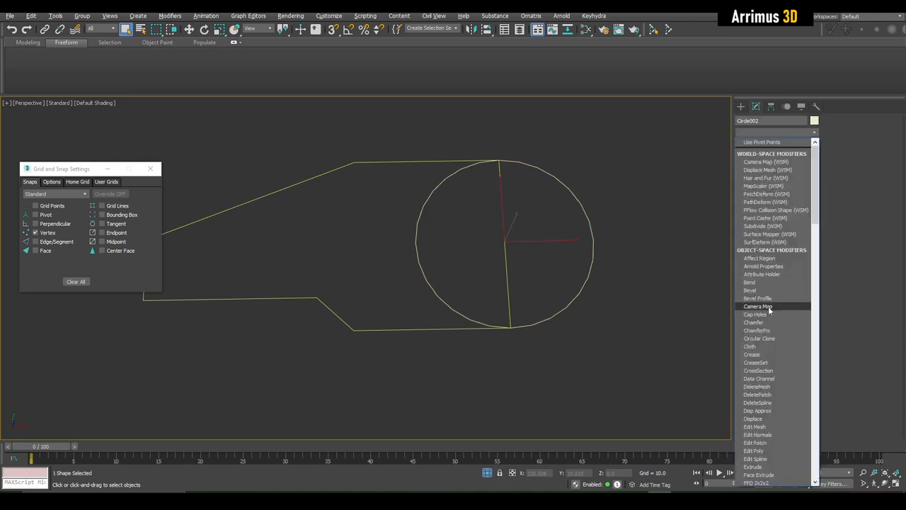
click(768, 461)
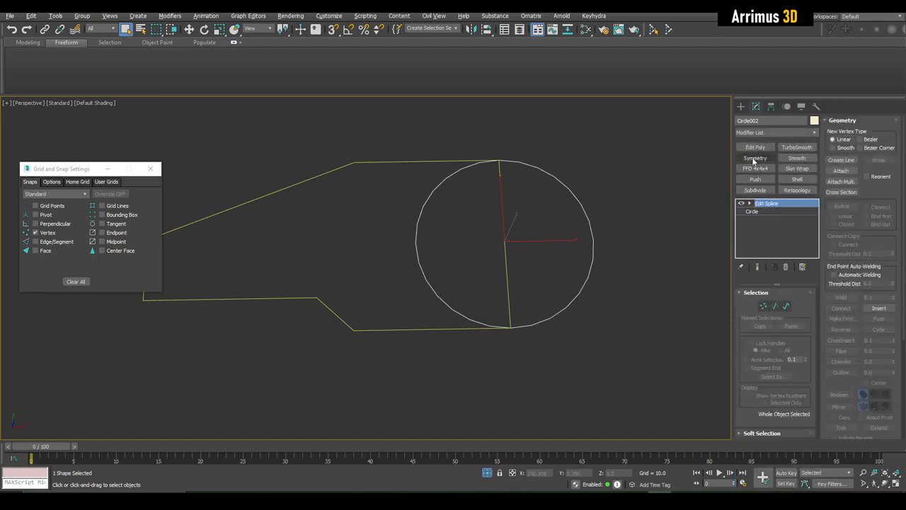
key(ctrl+z)
middle_drag(648, 179, 640, 203)
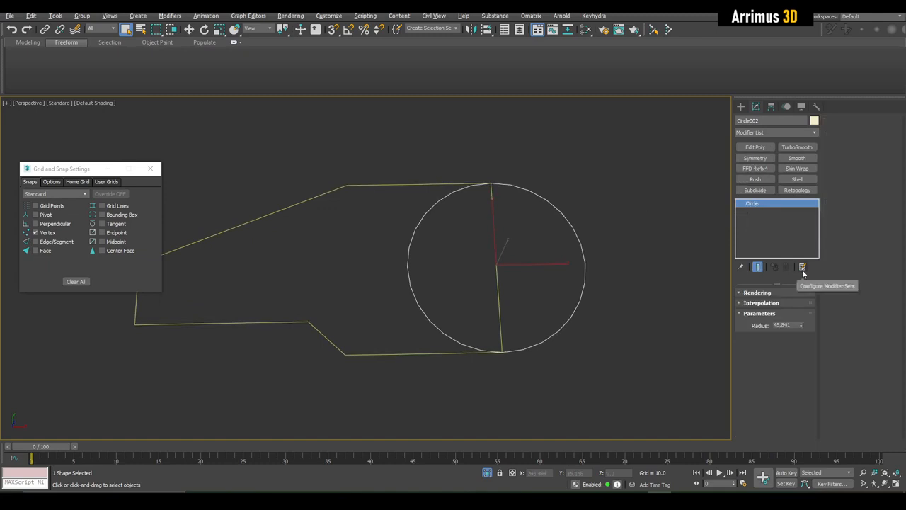
Open the modifier set configuration and set the total number of buttons to 12
click(802, 269)
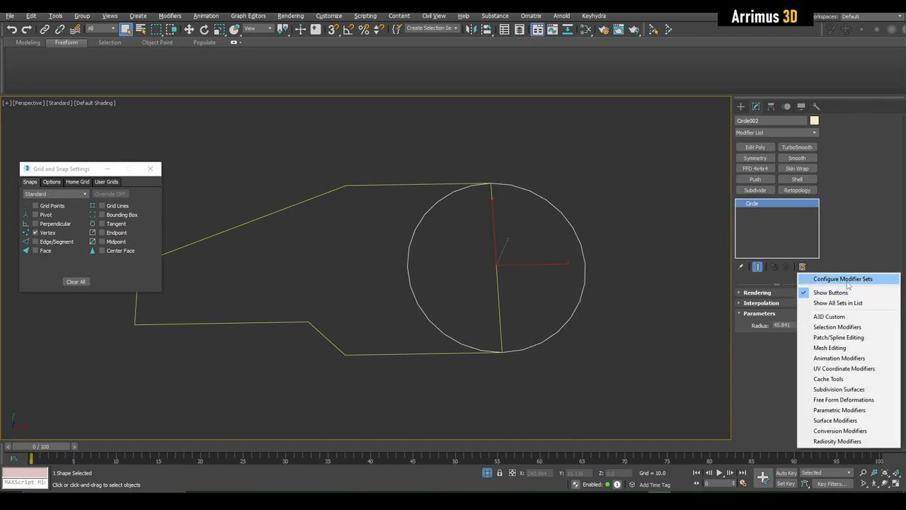
click(846, 281)
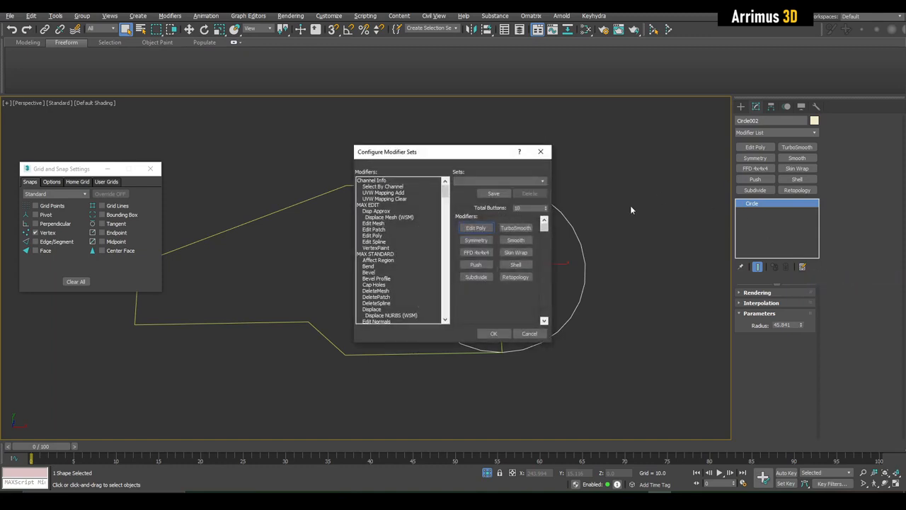
click(545, 206)
click(545, 206)
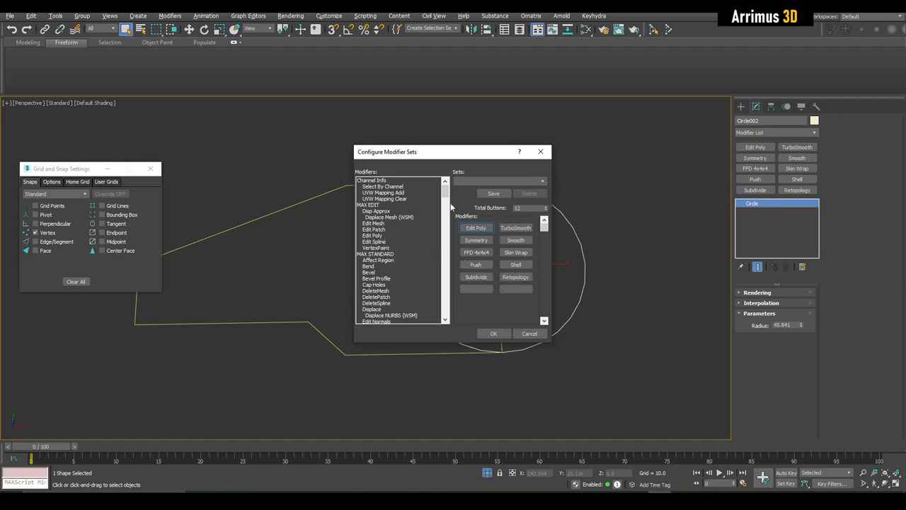
Assign the Edit Spline modifier from the MAX EDIT group to the first empty button slot under Subdivide
mouse_move(445, 192)
mouse_down()
mouse_move(448, 223)
mouse_move(446, 190)
mouse_up()
click(380, 205)
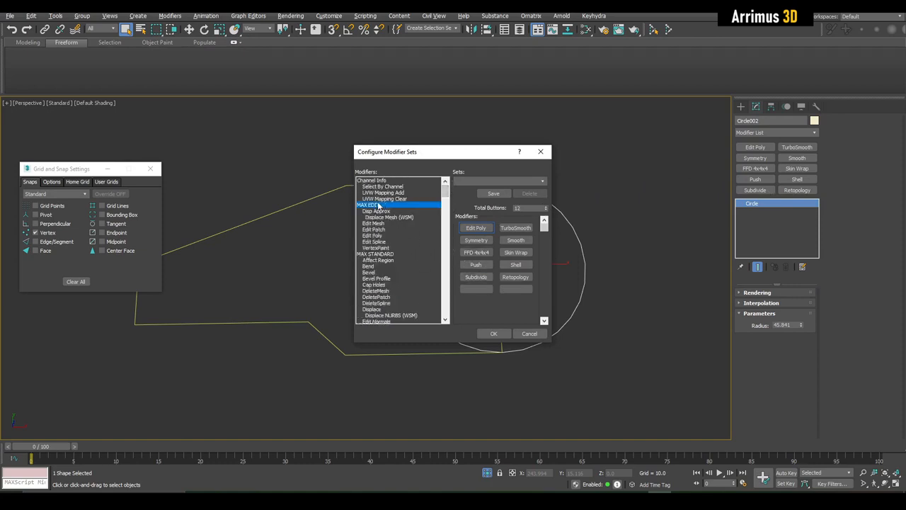
click(377, 224)
click(383, 229)
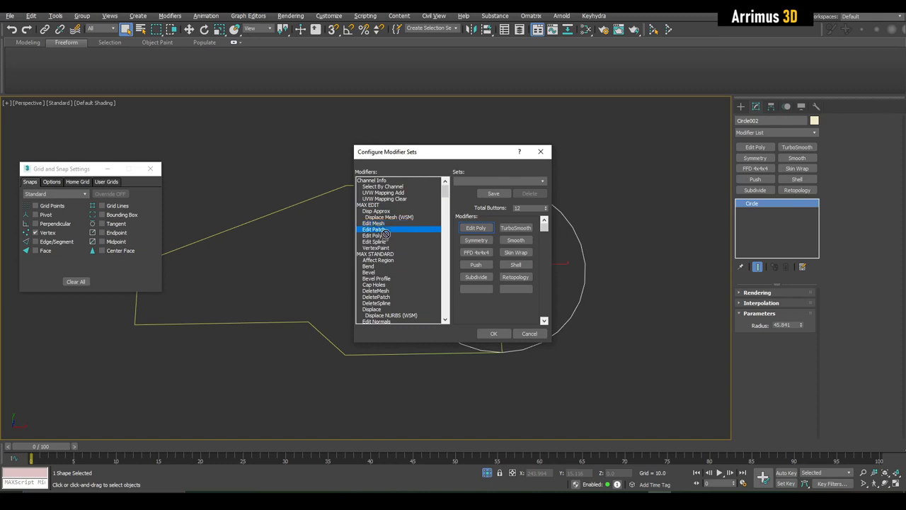
click(384, 236)
click(384, 242)
drag(385, 247, 474, 294)
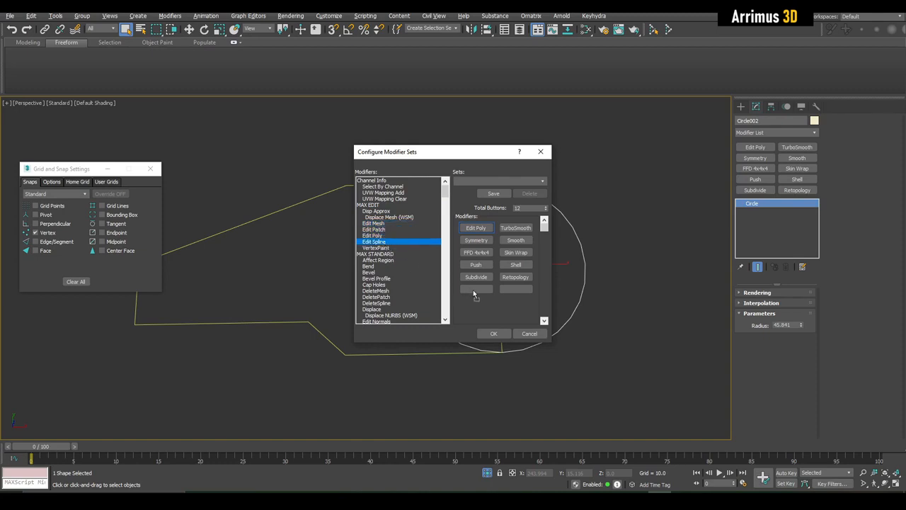
Raise the total number of buttons to 14 and assign Spline Mirror to the empty slot beside Edit Spline
click(382, 236)
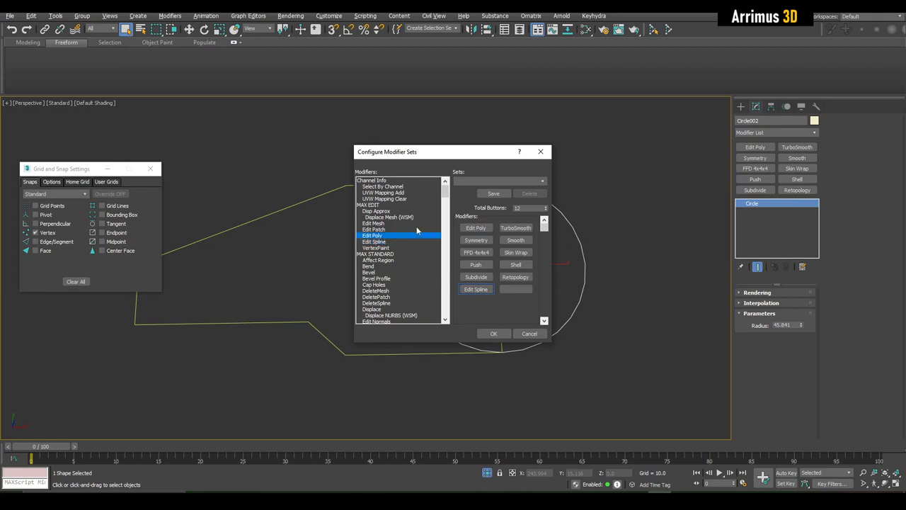
click(385, 223)
key(s)
key(s)
key(s)
key(s)
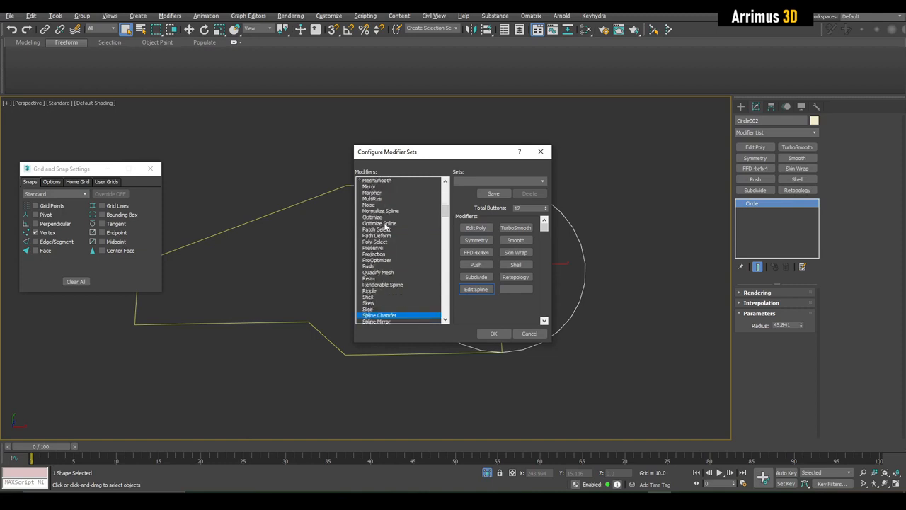
scroll(399, 294, down, 1)
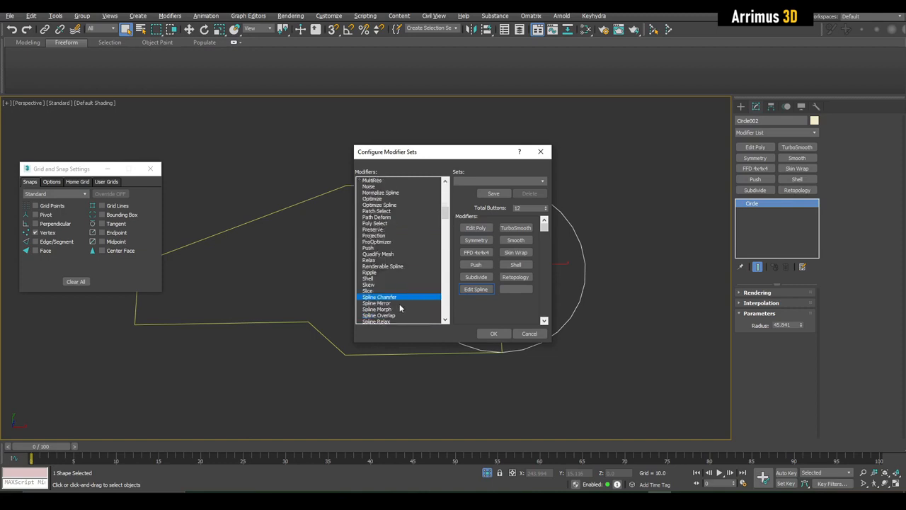
scroll(400, 294, down, 1)
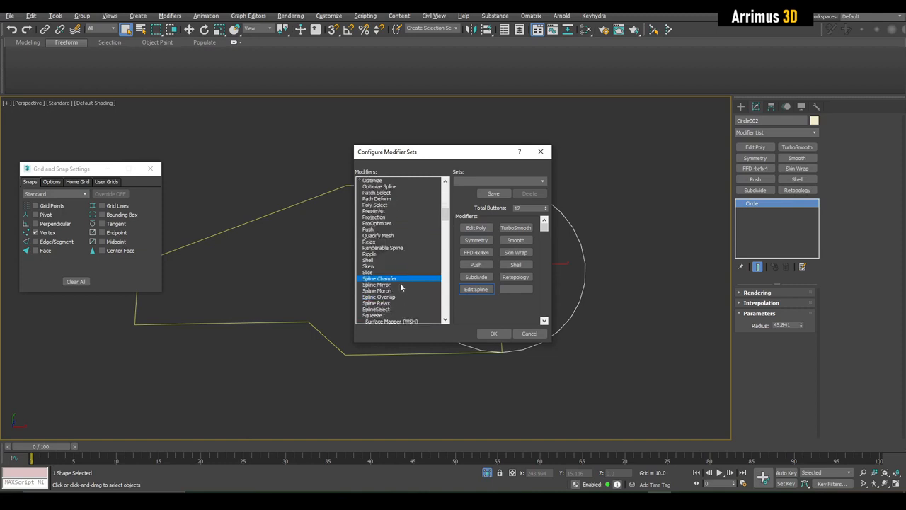
click(546, 206)
click(546, 206)
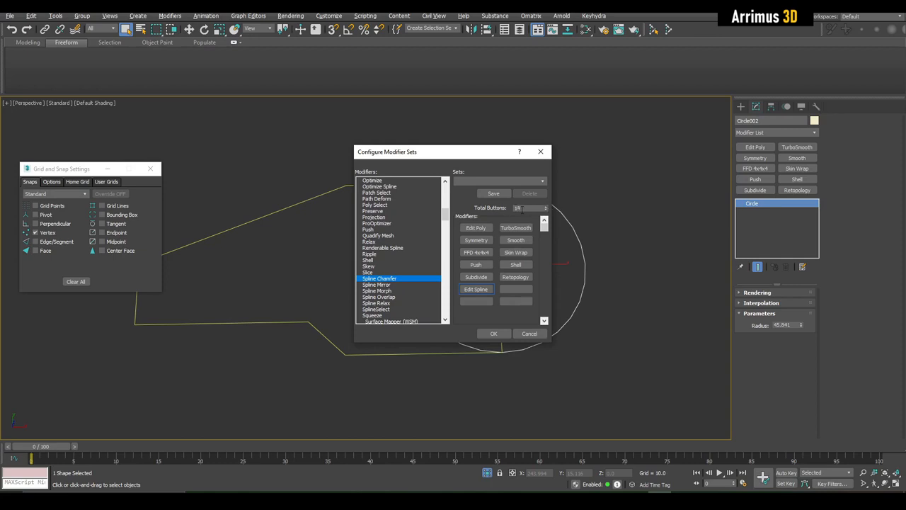
click(385, 284)
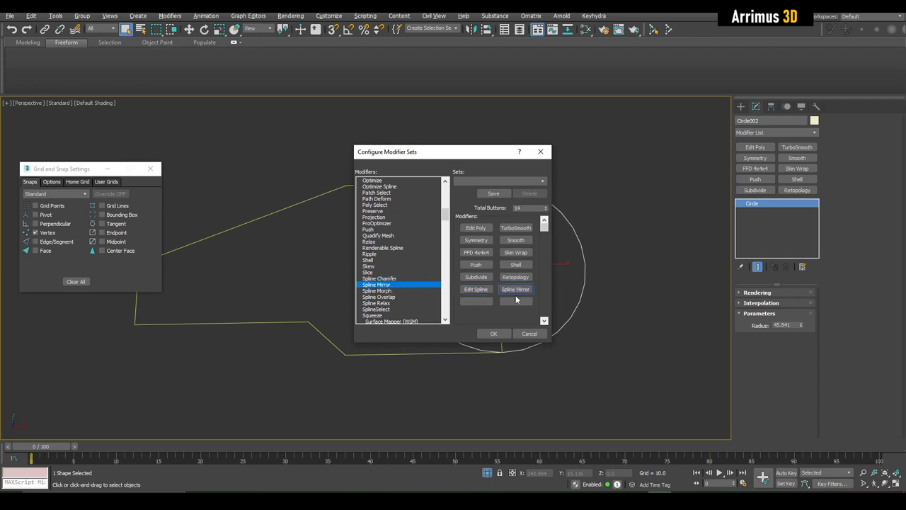
Assign the Spline Chamfer modifier to the empty button slot below Edit Spline
click(387, 297)
click(386, 291)
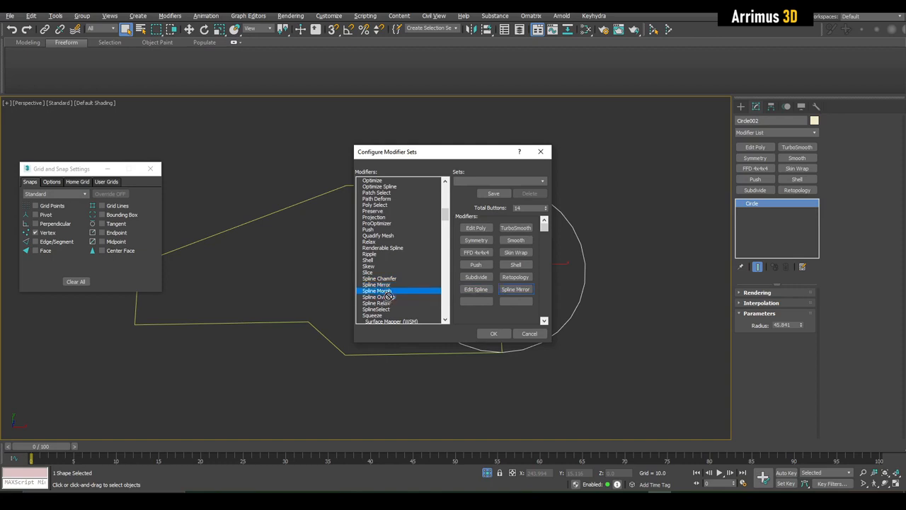
click(387, 278)
drag(506, 309, 487, 303)
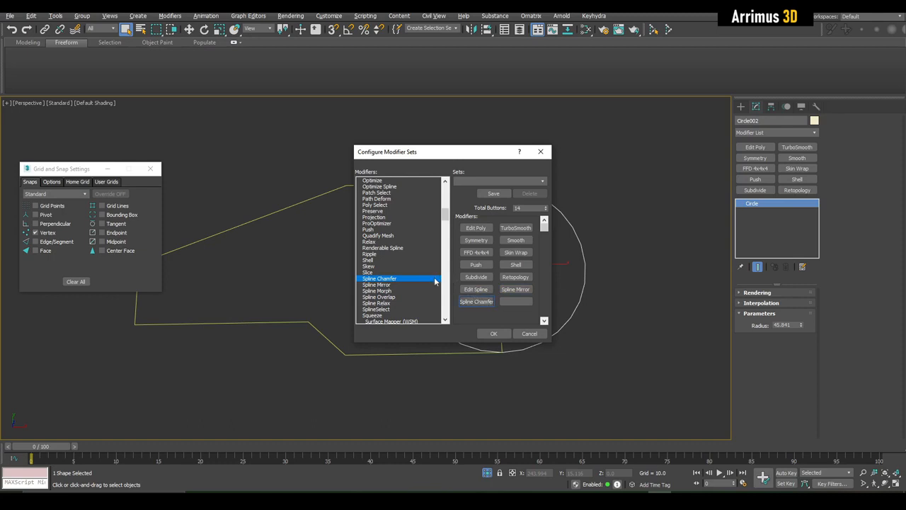
Assign Normalize Spline to the last empty button slot and accept the modifier set configuration
key(n)
drag(375, 187, 518, 303)
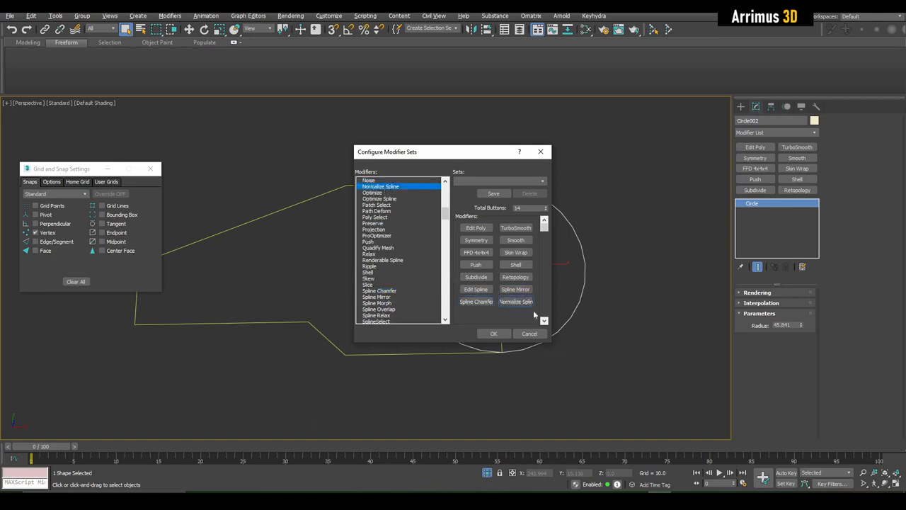
click(503, 334)
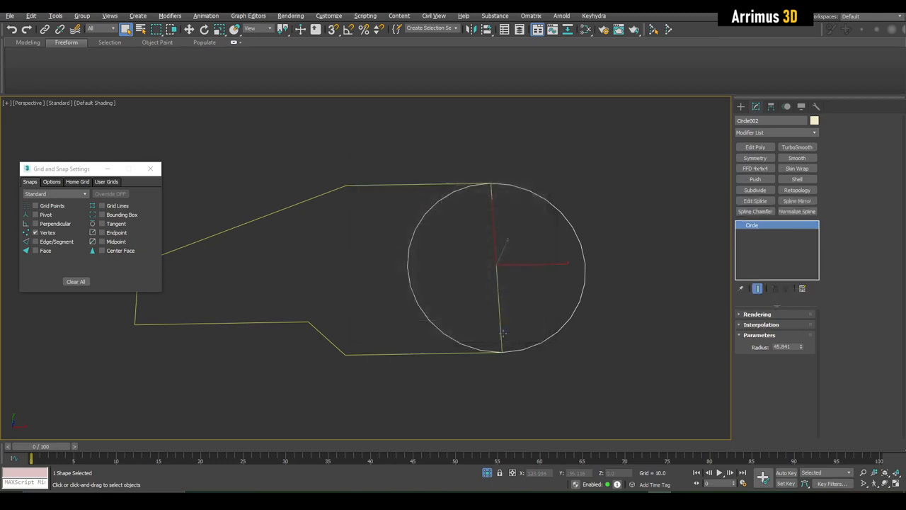
Apply an Edit Spline modifier to the circle and briefly view its Vertex, Segment and Spline sub-levels
click(755, 201)
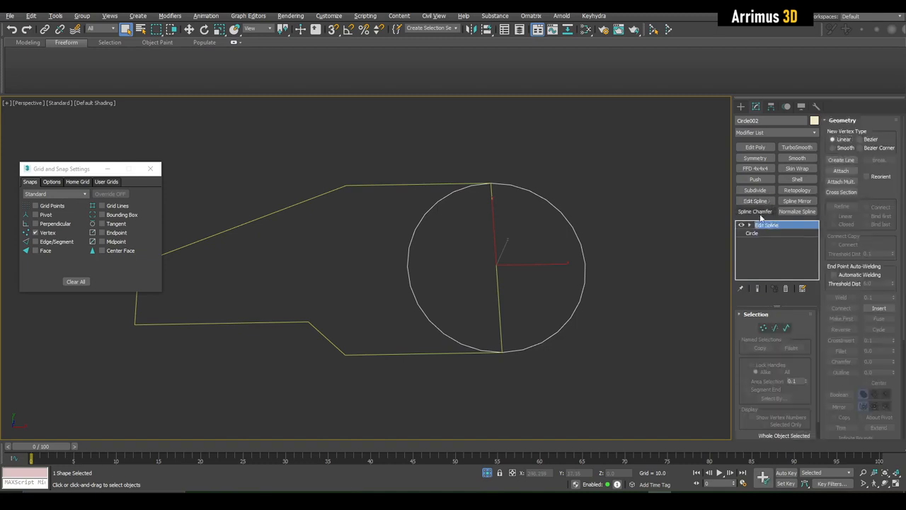
click(749, 225)
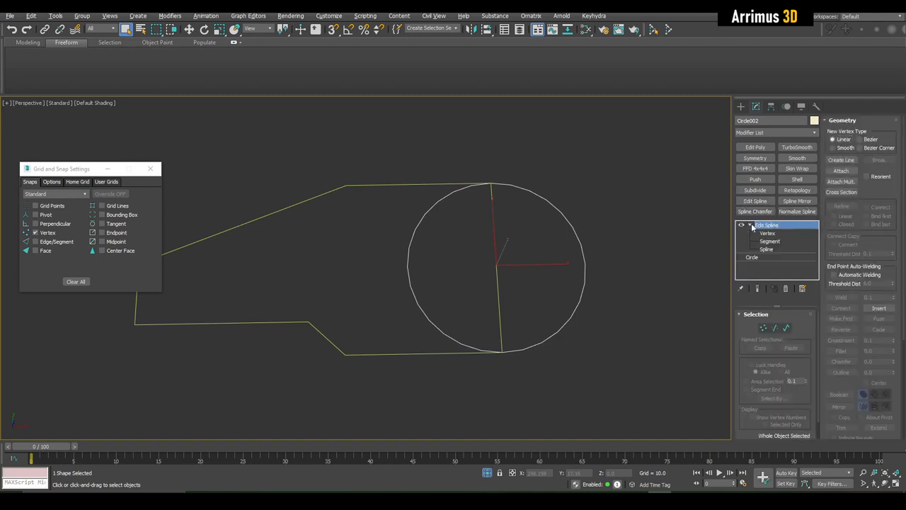
click(749, 225)
middle_drag(585, 246, 522, 246)
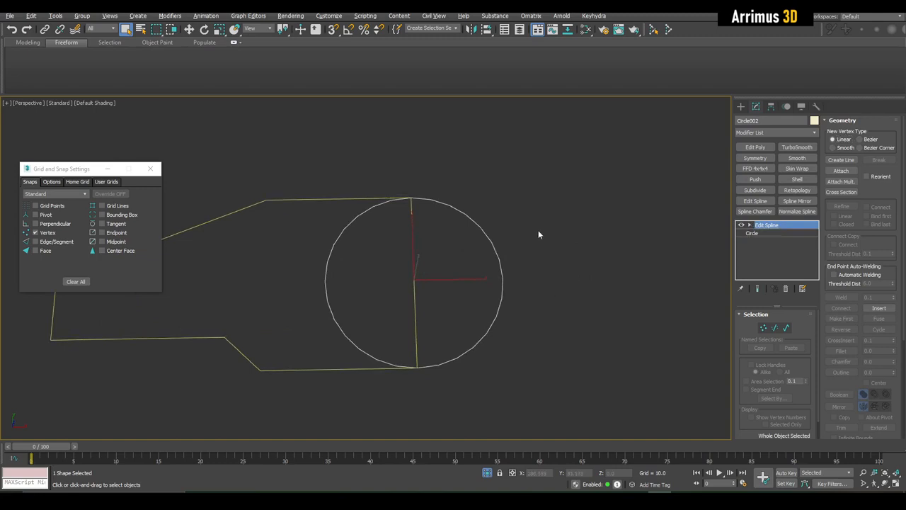
Draw a box primitive in the empty space beside the circle and finish creating it
key(b)
middle_drag(595, 216, 463, 224)
drag(450, 170, 614, 330)
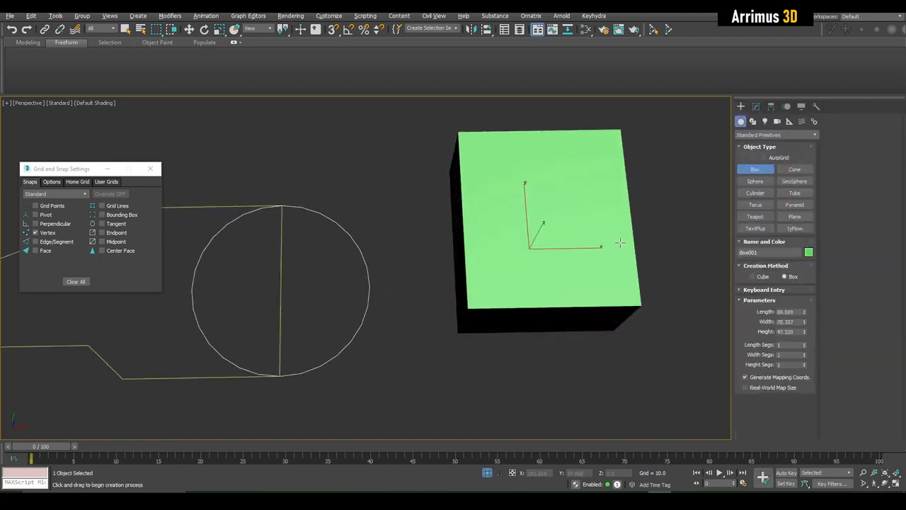
click(620, 243)
Apply an Edit Poly modifier to the box and switch to the Move tool
key(w)
middle_drag(620, 243, 594, 219)
key(shift+e)
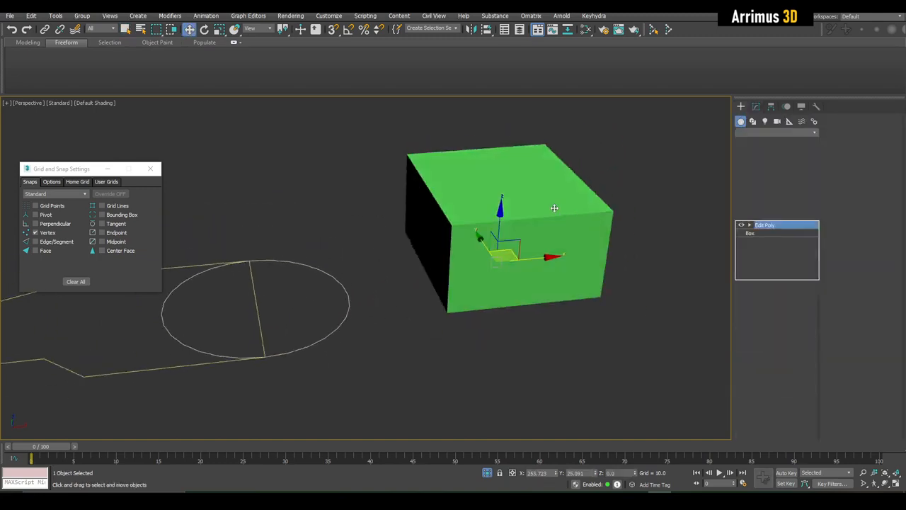
Show edged faces and move one top edge of the box inward to slope its side, then leave edge editing
key(2)
key(F4)
mouse_move(541, 208)
middle_down()
mouse_move(513, 264)
mouse_move(515, 242)
middle_up()
click(509, 266)
drag(471, 218, 426, 206)
key(2)
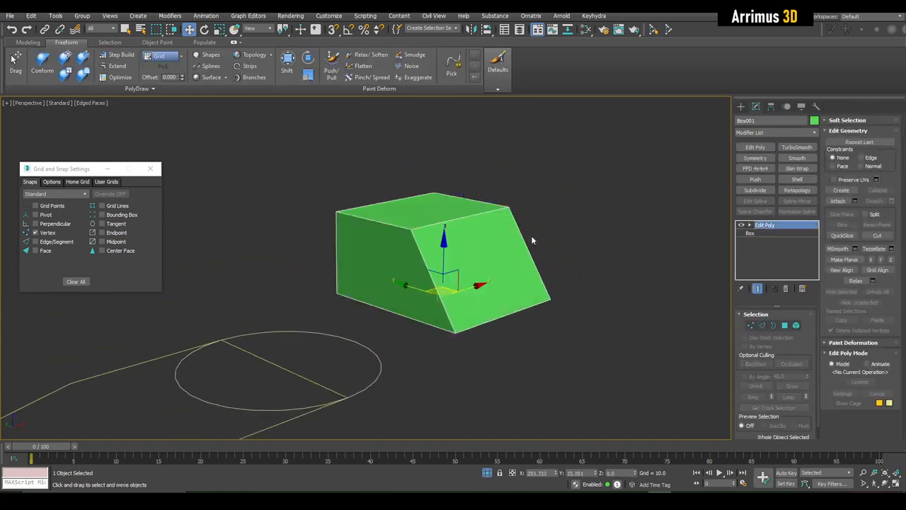
Add a second Edit Poly modifier to the box and connect an edge ring with two new edge loops, dividing it into three strips
click(758, 149)
alt+middle_drag(601, 177, 463, 177)
key(q)
key(2)
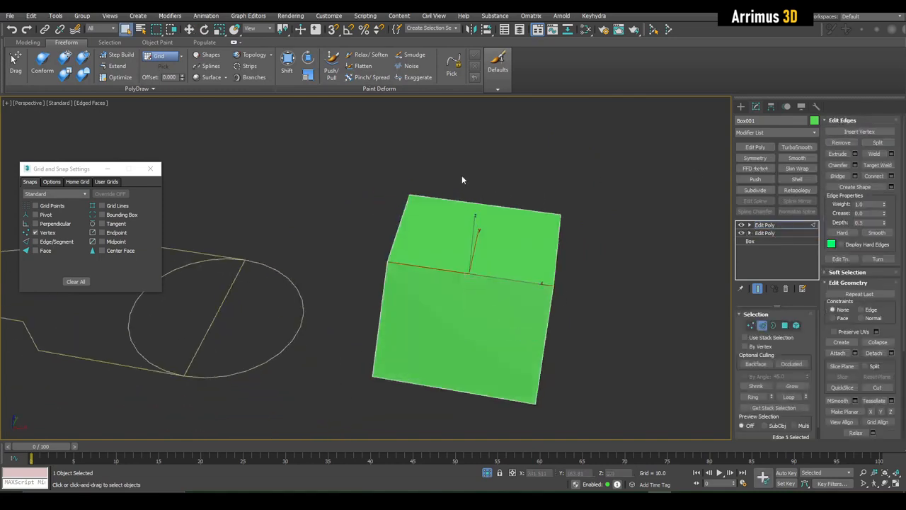
drag(463, 177, 479, 226)
key(alt+r)
key(ctrl+shift+e)
text(2)
click(456, 272)
Extrude the two outer top polygons of the box upward, leaving the middle strip low, then leave polygon editing
key(4)
click(416, 232)
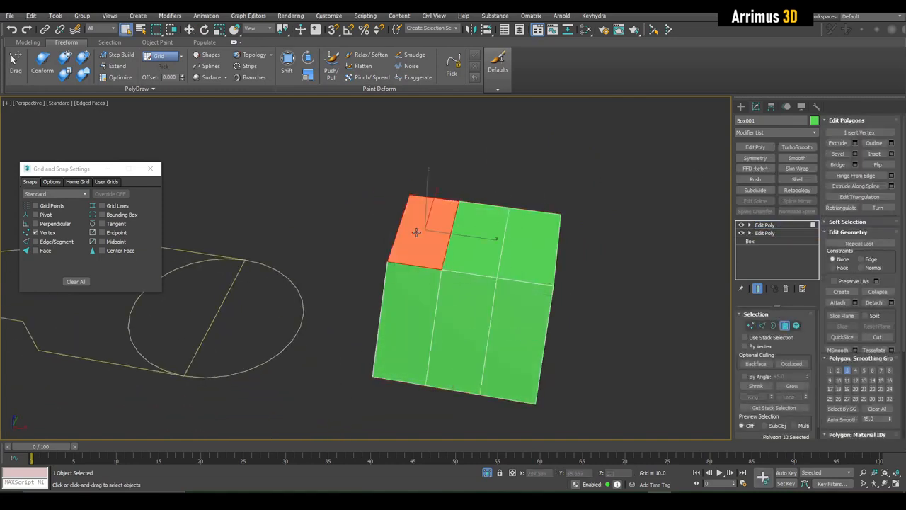
ctrl+click(543, 253)
key(w)
alt+middle_drag(544, 253, 502, 190)
shift+drag(473, 196, 473, 161)
alt+middle_drag(473, 160, 566, 220)
key(q)
key(4)
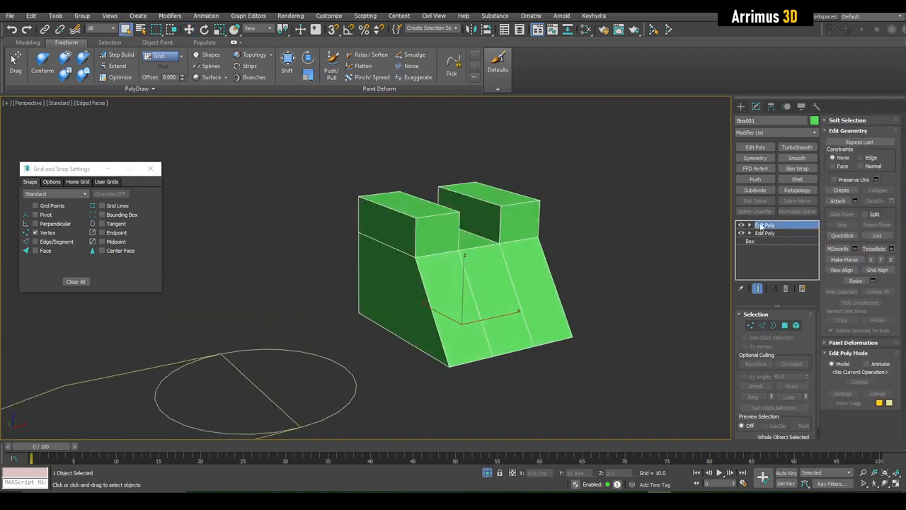
Delete the upper Edit Poly modifier from the box's stack, then undo the deletion
right_click(764, 226)
click(777, 242)
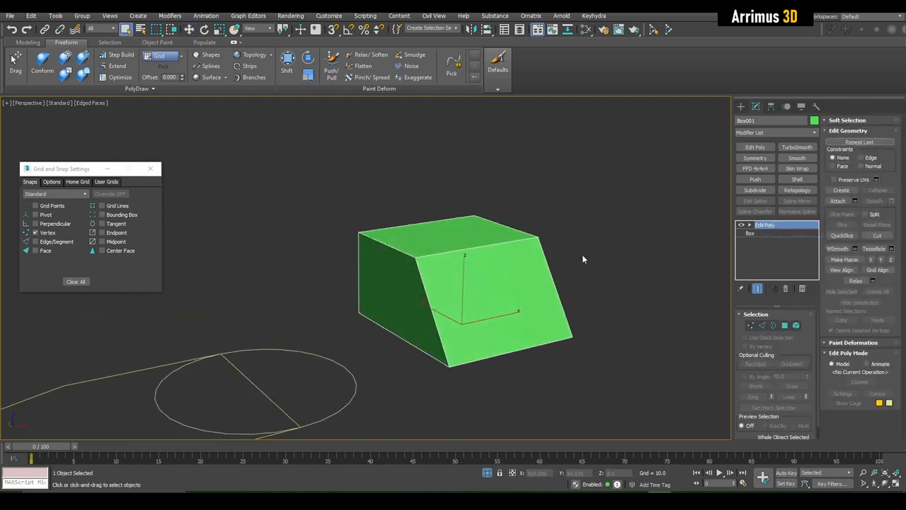
alt+middle_drag(582, 254, 593, 229)
key(ctrl+z)
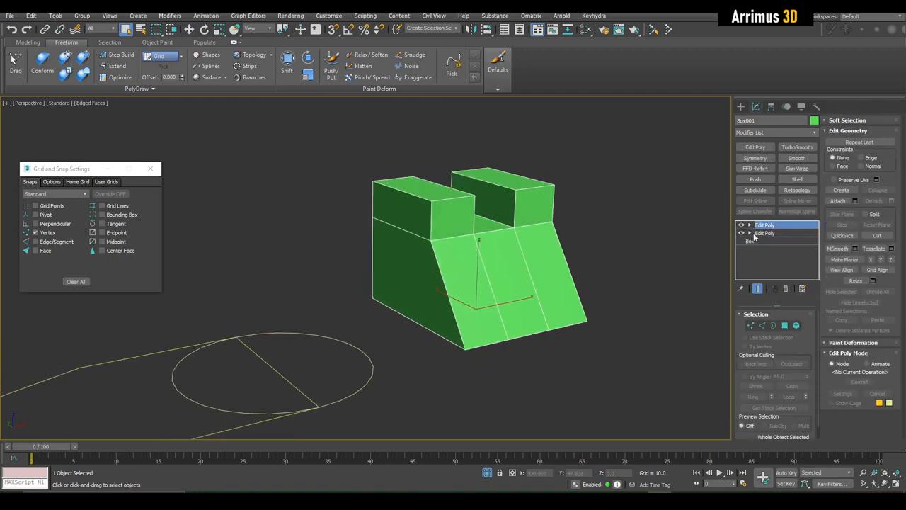
Delete the lower Edit Poly modifier from the box's stack, then deselect and reselect the box
click(766, 233)
click(493, 277)
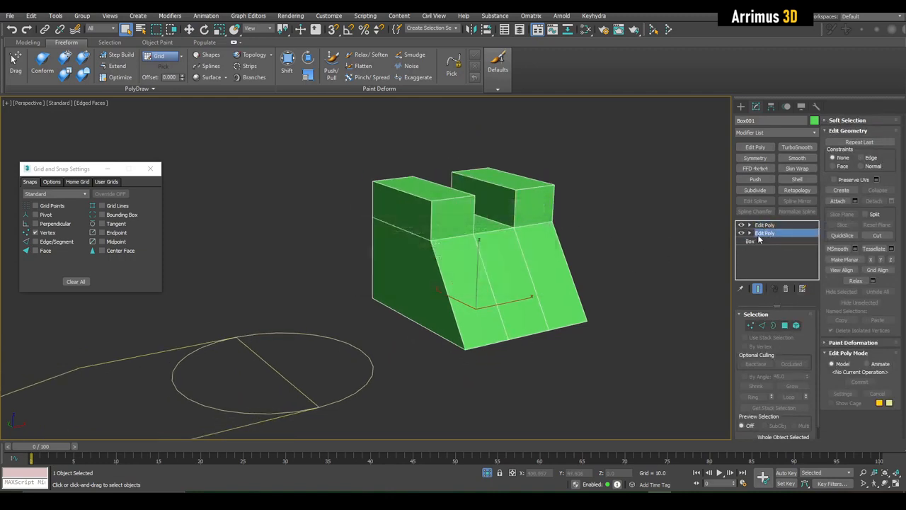
right_click(761, 233)
click(772, 250)
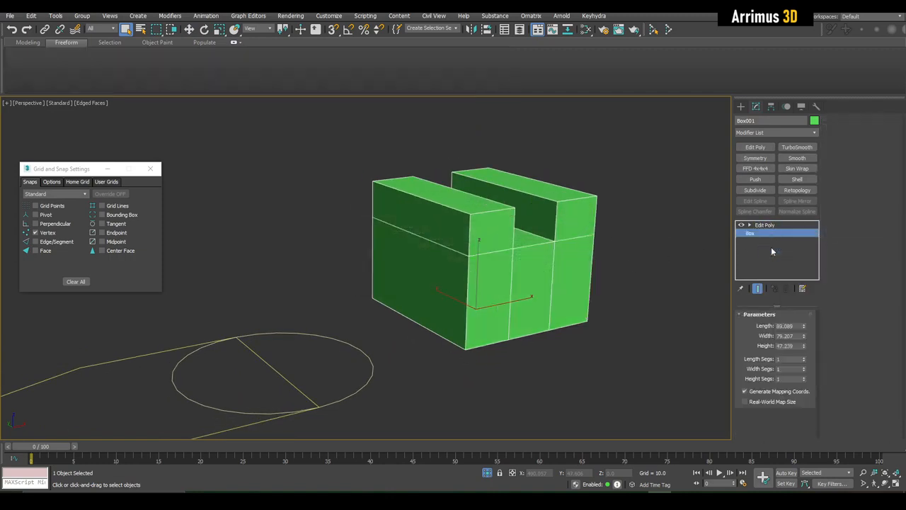
click(625, 255)
alt+middle_drag(626, 256, 554, 236)
click(538, 243)
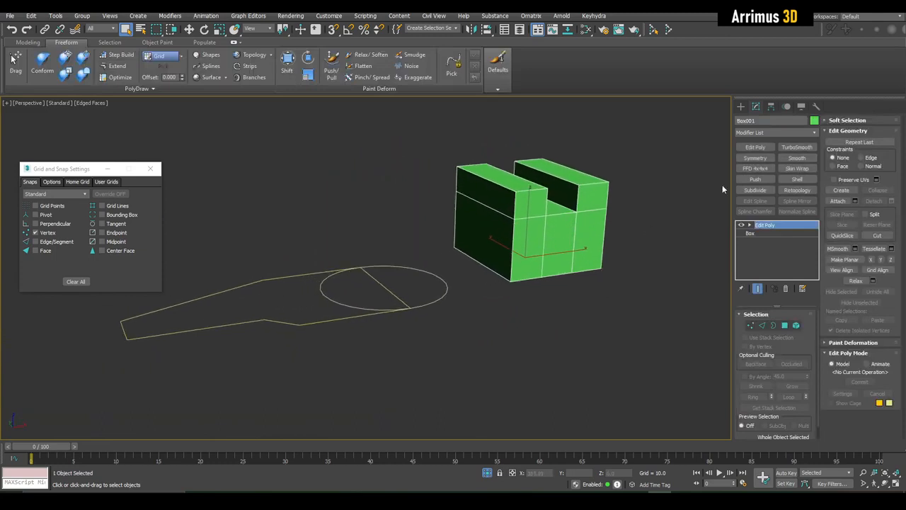
Stack four more Edit Poly modifiers on the box
click(758, 147)
click(757, 146)
click(759, 146)
click(763, 150)
alt+middle_drag(617, 157, 612, 236)
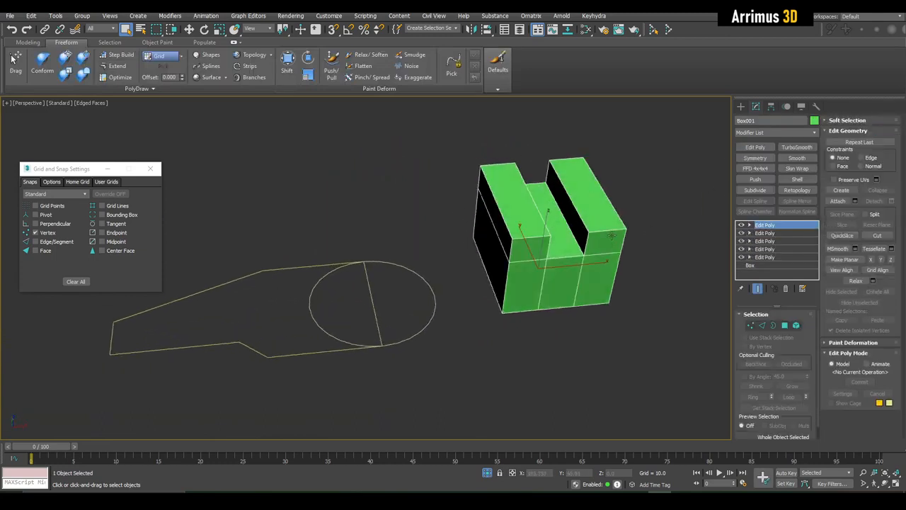
Delete the box from the scene, leaving only the outline and the circle
alt+middle_drag(542, 209, 532, 204)
key(Delete)
alt+middle_drag(346, 263, 377, 259)
scroll(377, 259, up, 3)
Select the circle and add two more Edit Spline modifiers to its stack
drag(309, 177, 291, 235)
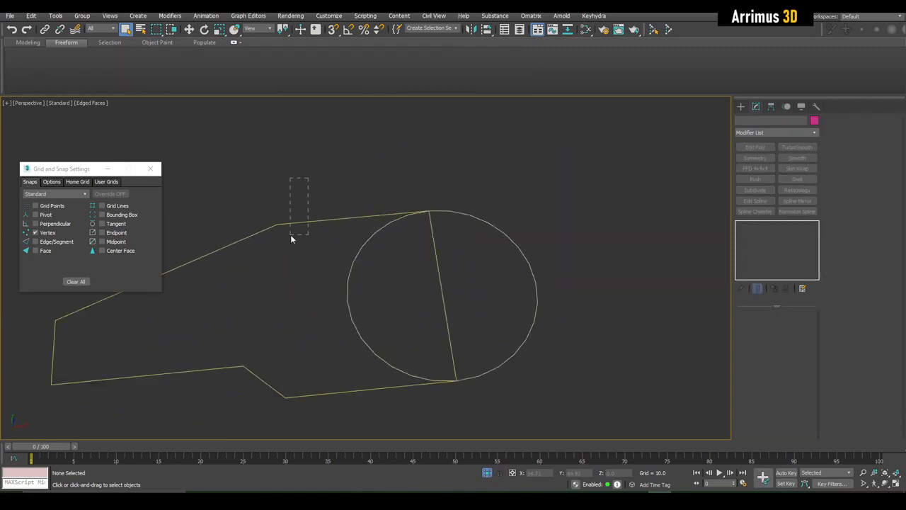
drag(511, 209, 475, 259)
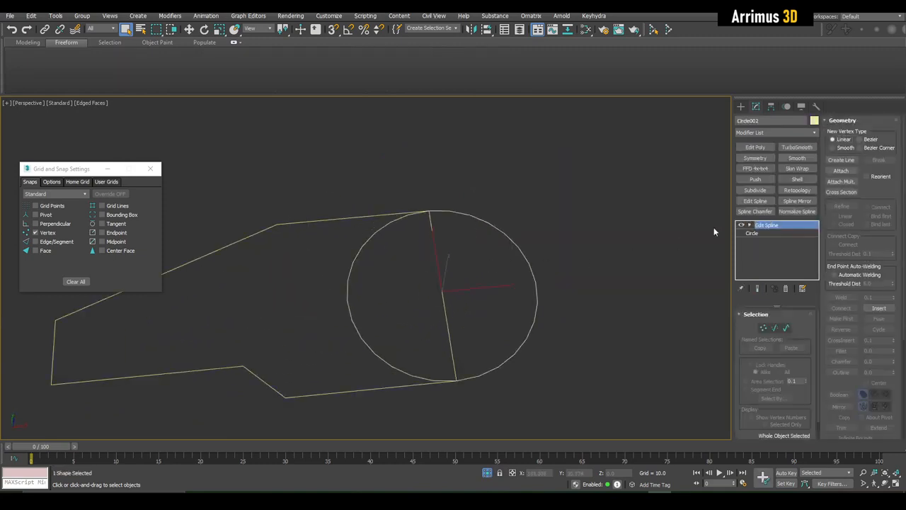
click(754, 201)
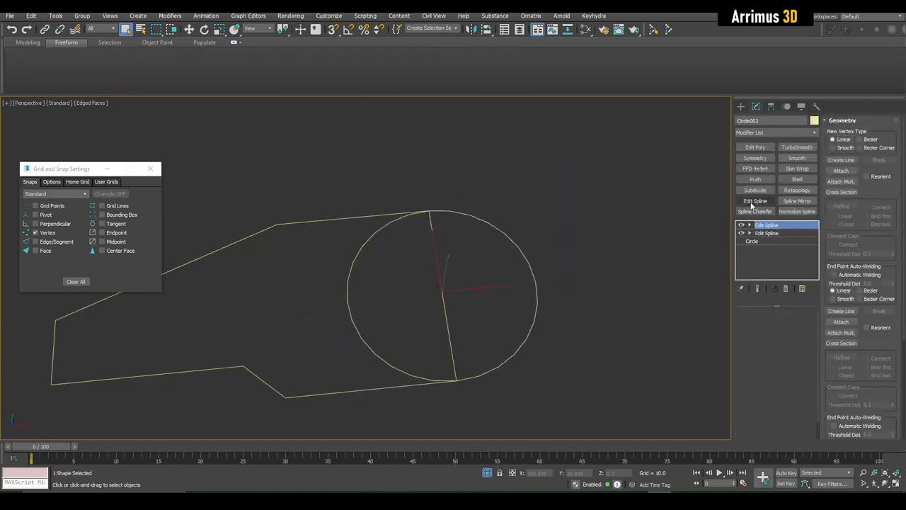
click(754, 202)
Delete all three Edit Spline modifiers from the circle's stack
right_click(777, 231)
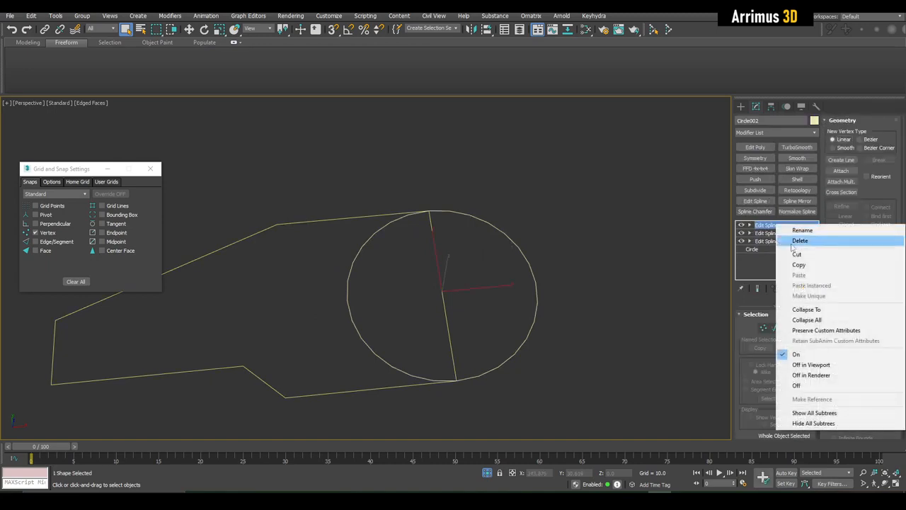
click(798, 240)
right_click(775, 227)
click(793, 241)
right_click(771, 226)
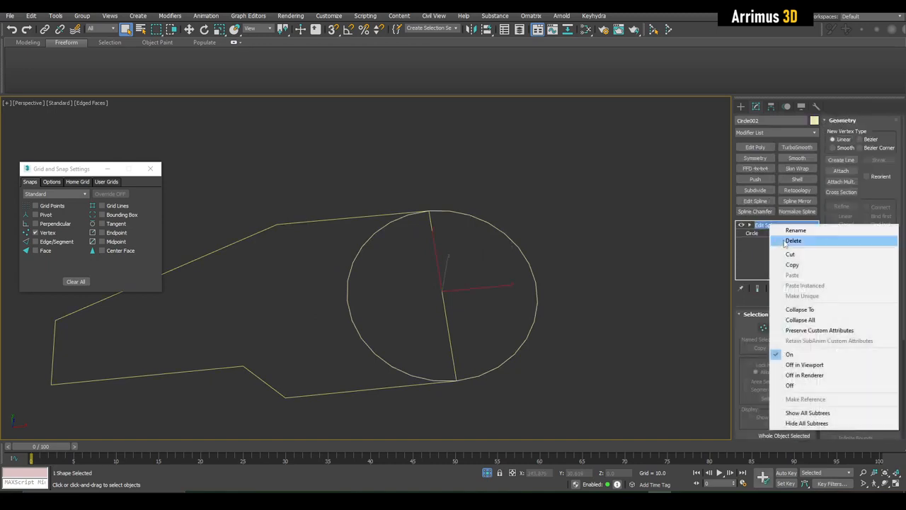
click(784, 241)
Check the outline's modifier stack, then select the circle and apply one Edit Spline modifier to it
mouse_move(621, 264)
alt+middle_down()
mouse_move(600, 279)
mouse_move(609, 263)
alt+middle_up()
click(384, 179)
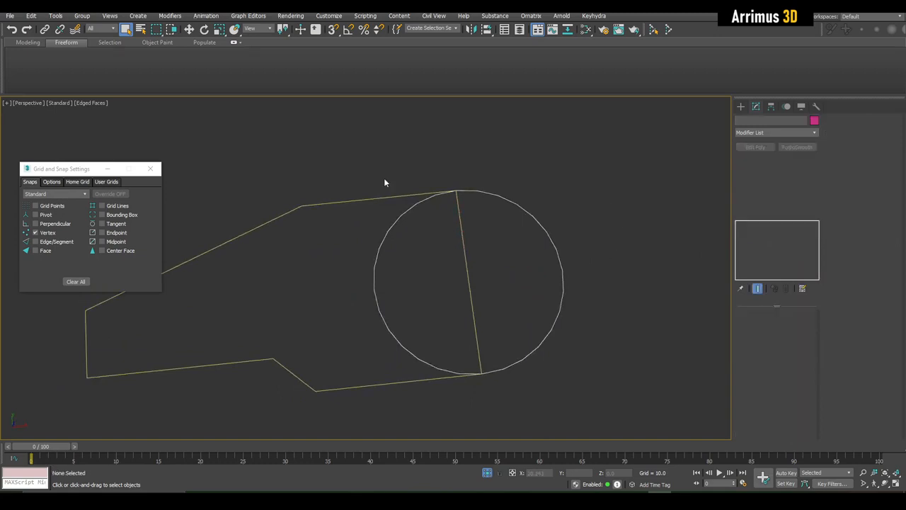
middle_drag(384, 180, 454, 180)
drag(396, 146, 368, 244)
middle_drag(422, 243, 396, 225)
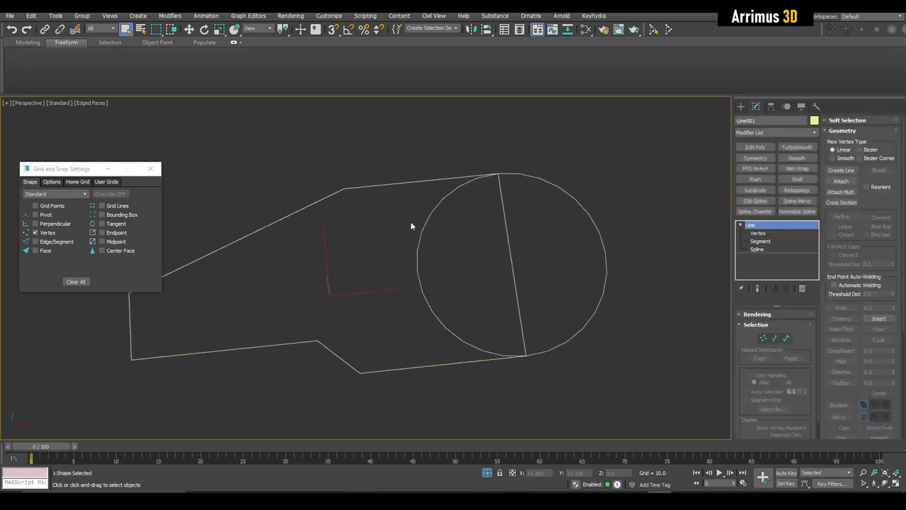
drag(557, 228, 558, 229)
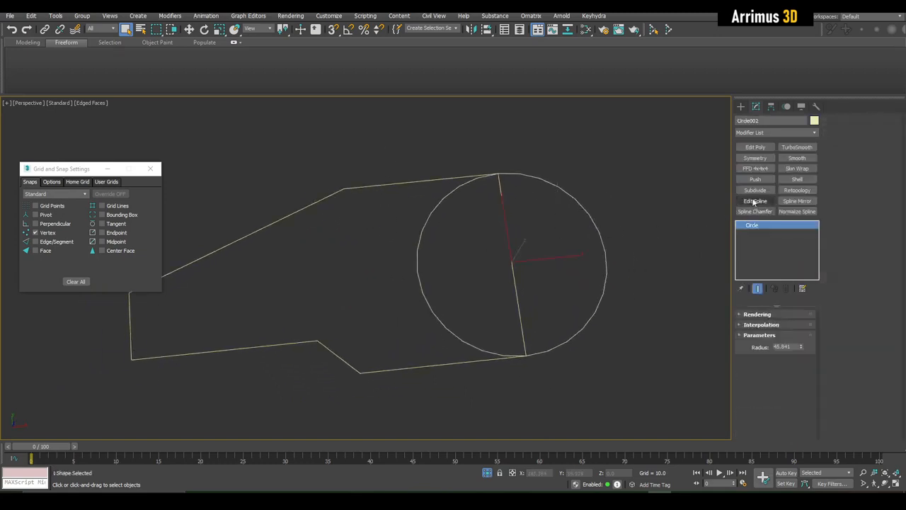
click(755, 201)
alt+middle_drag(627, 225, 573, 239)
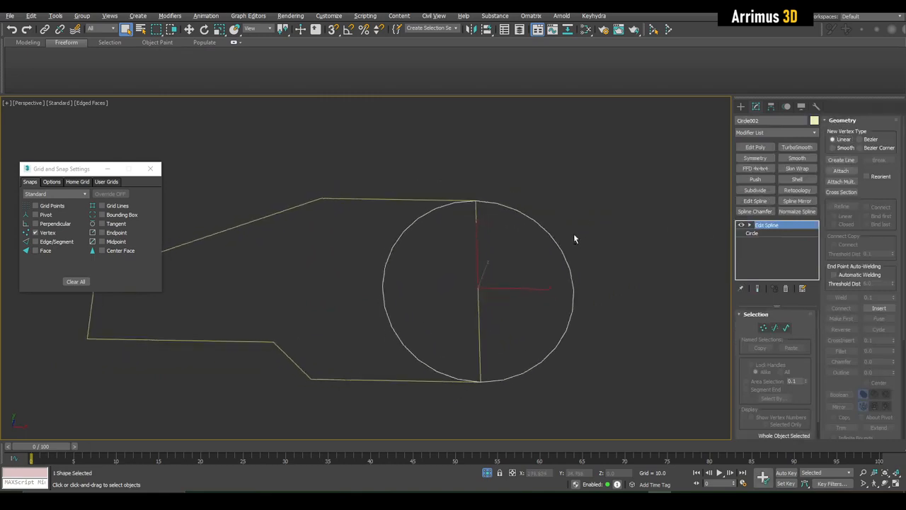
Attach the outline to the circle and enter the Spline sub-object level of the Edit Spline modifier
click(841, 170)
key(w)
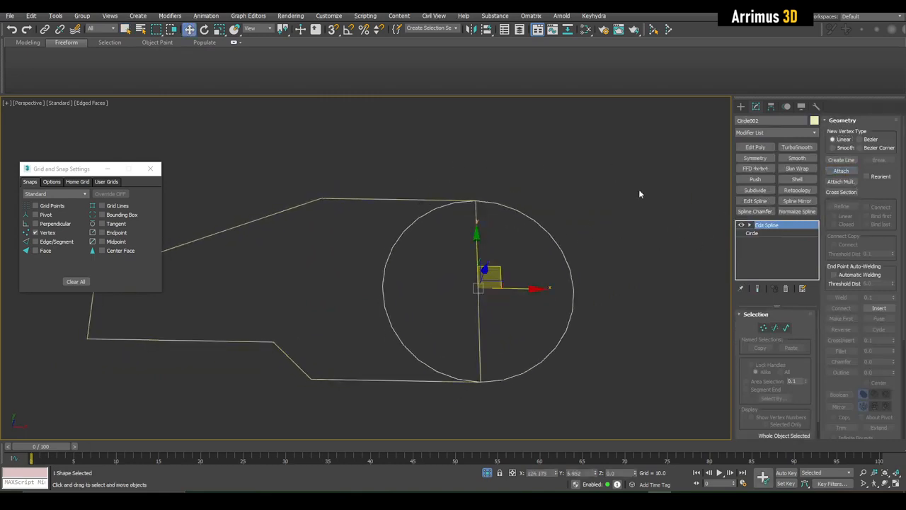
click(749, 225)
click(767, 248)
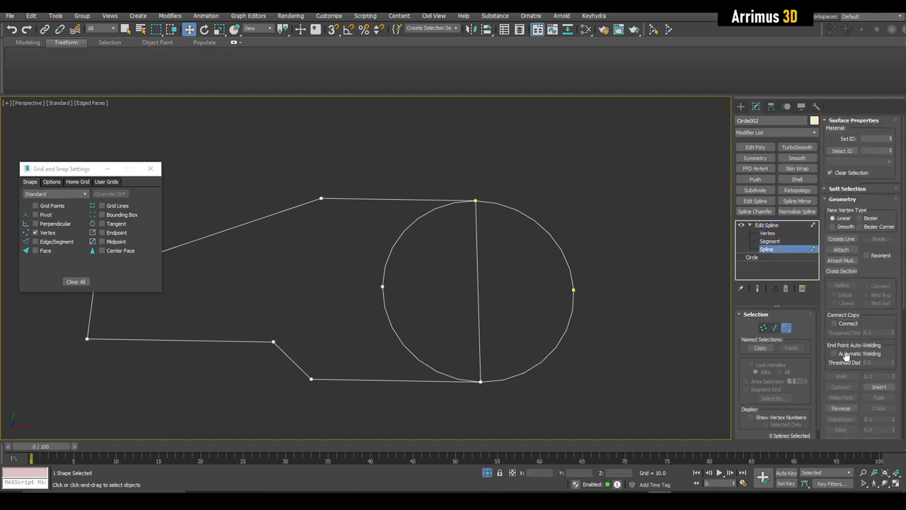
Trim away the straight line across the circle and the circle's inner arc to leave one rounded outline
scroll(878, 311, down, 10)
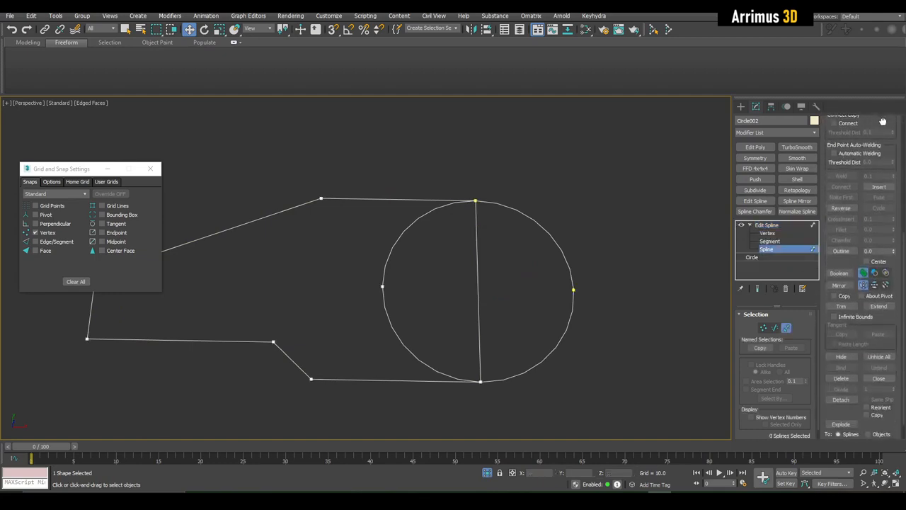
click(849, 300)
middle_drag(436, 238, 454, 234)
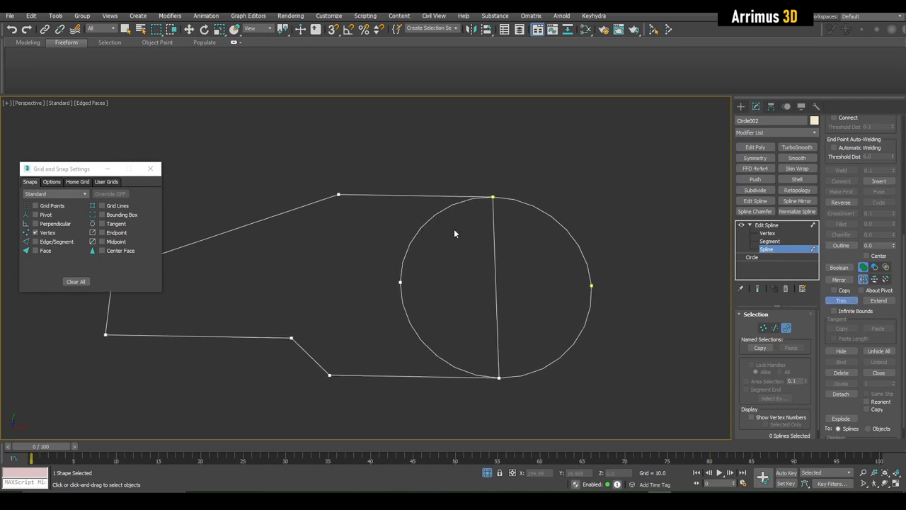
scroll(527, 258, down, 2)
scroll(530, 248, up, 5)
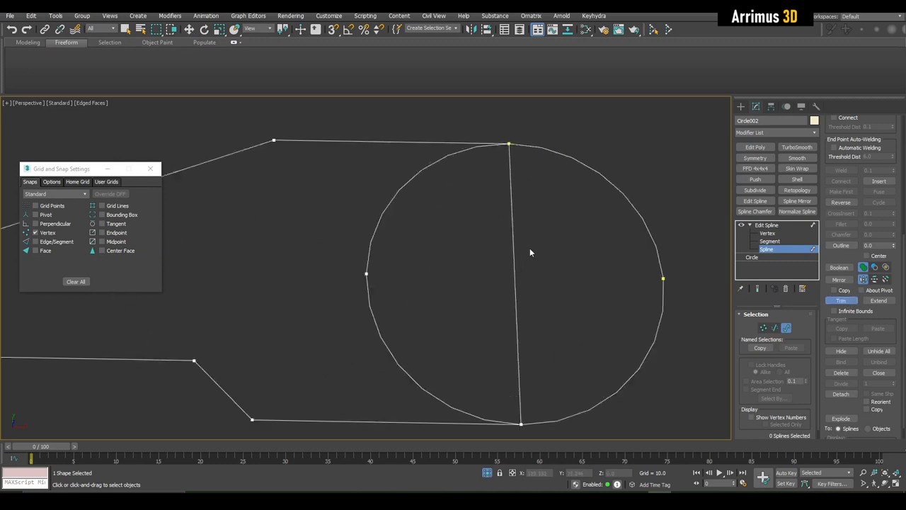
click(512, 212)
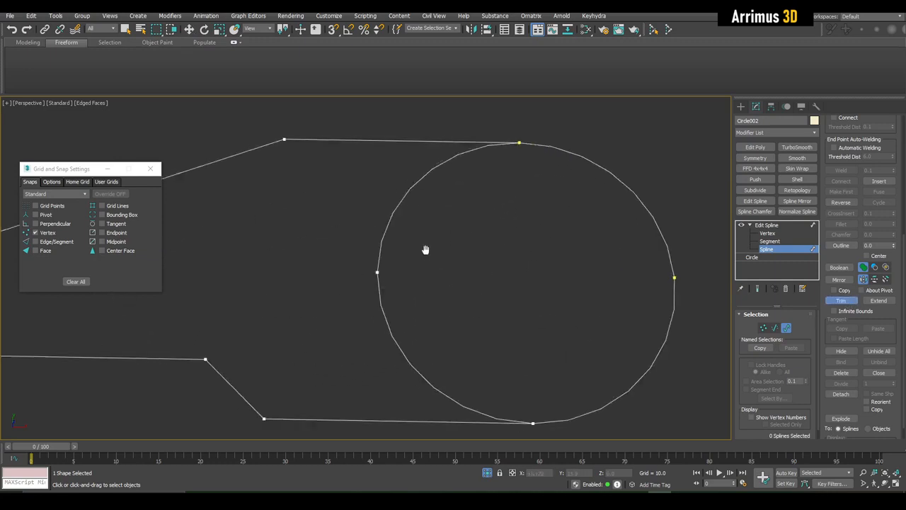
scroll(428, 240, down, 3)
click(435, 205)
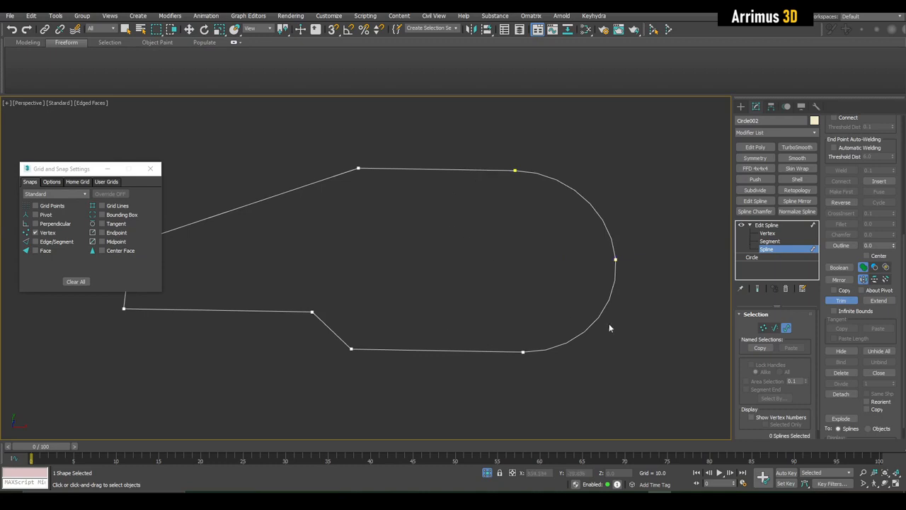
Leave the Trim tool and select the rounded end arc to check whether it is a separate spline
right_click(604, 168)
scroll(573, 184, down, 2)
click(584, 206)
middle_drag(574, 214, 545, 229)
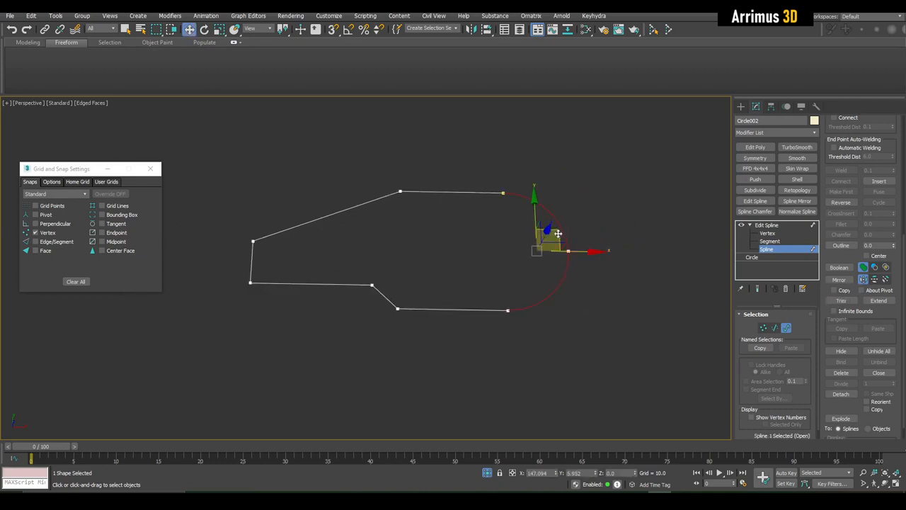
middle_drag(613, 232, 620, 230)
Select all vertices of the trimmed shape and weld them with a threshold of 0.1
key(1)
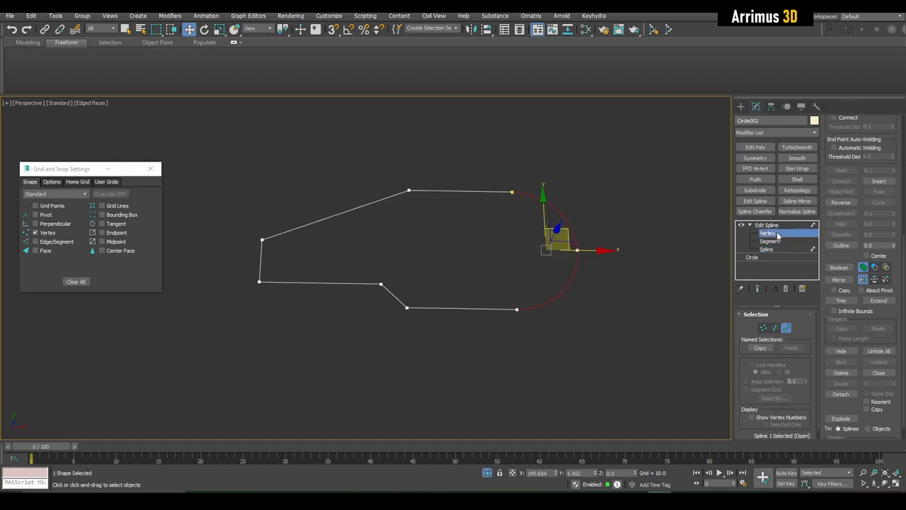
key(ctrl+a)
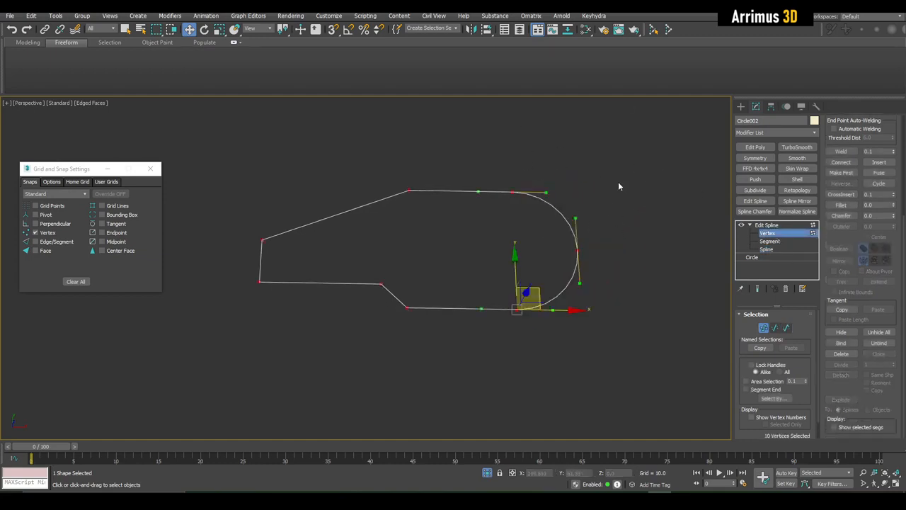
click(849, 153)
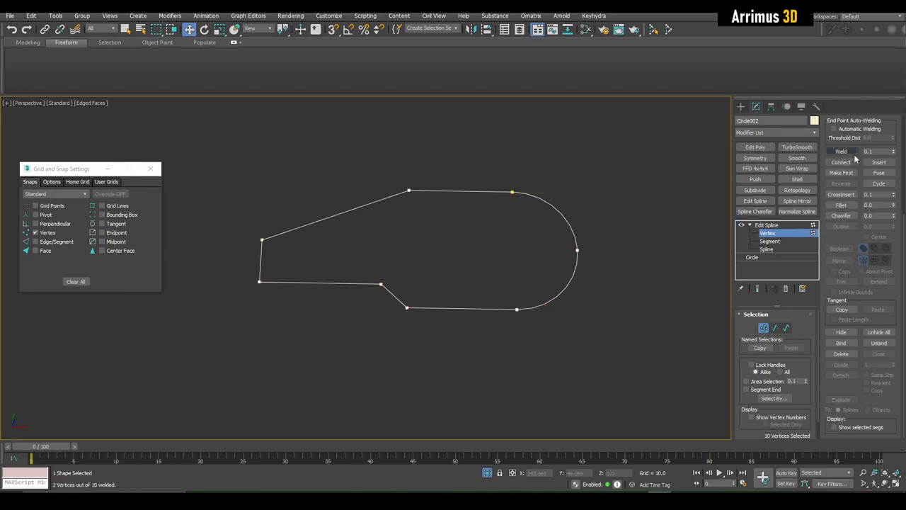
Select the whole outline at Spline level to check that it is joined, then leave spline editing
click(766, 249)
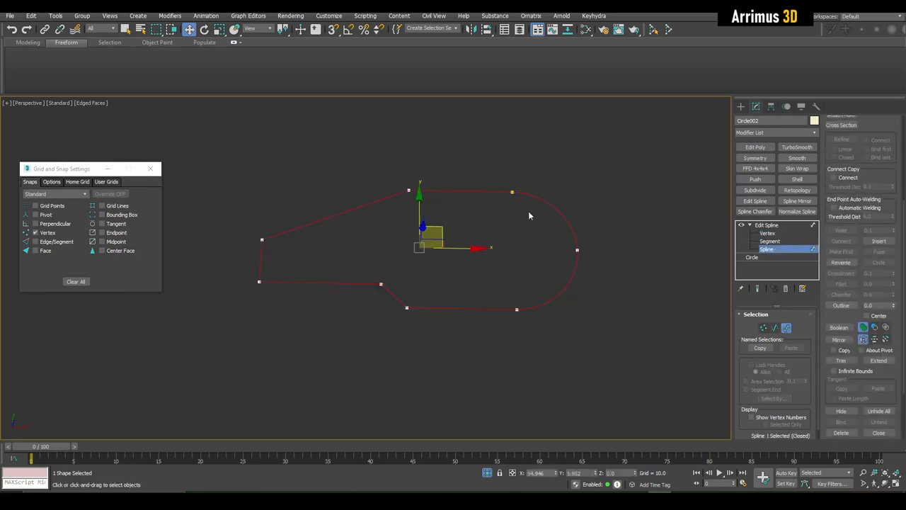
drag(528, 215, 504, 235)
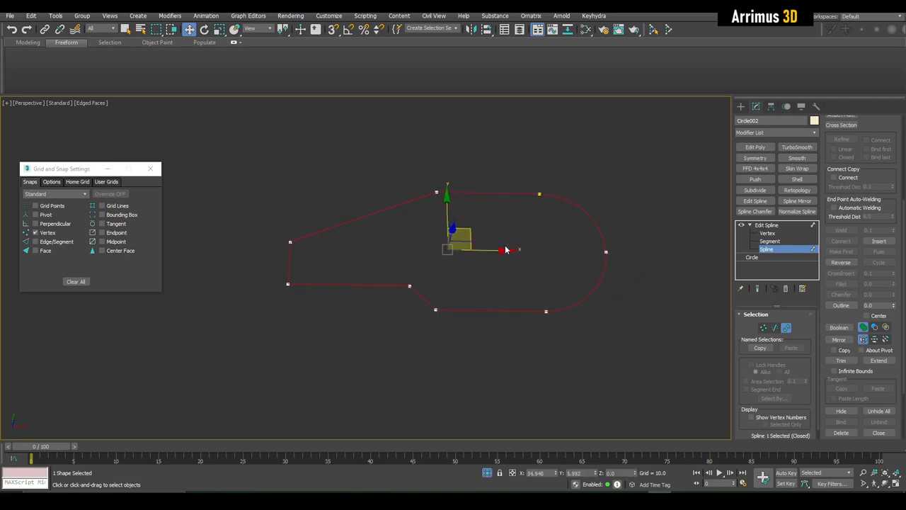
key(ctrl+b)
key(q)
scroll(572, 232, up, 4)
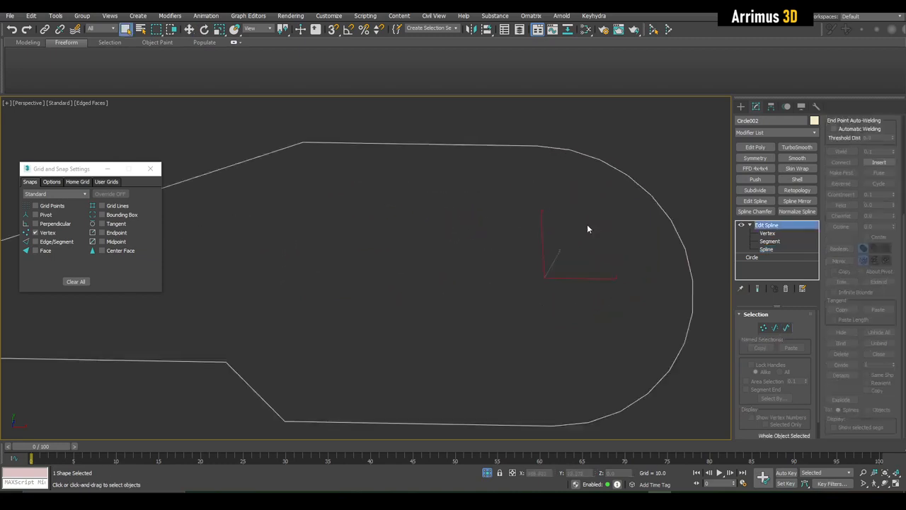
Enter Vertex level and examine the vertices and the smoothness of the rounded end up close
click(763, 234)
scroll(576, 230, down, 3)
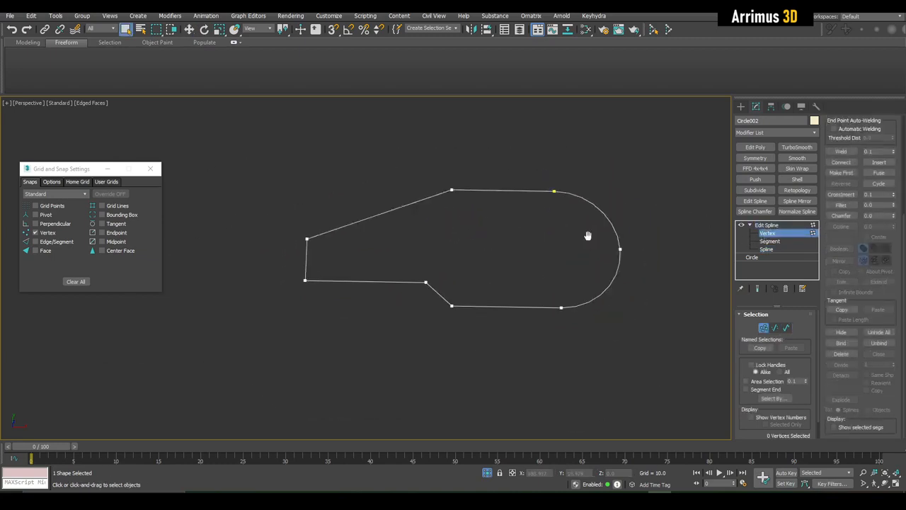
scroll(567, 234, up, 6)
scroll(542, 231, down, 4)
scroll(489, 212, down, 2)
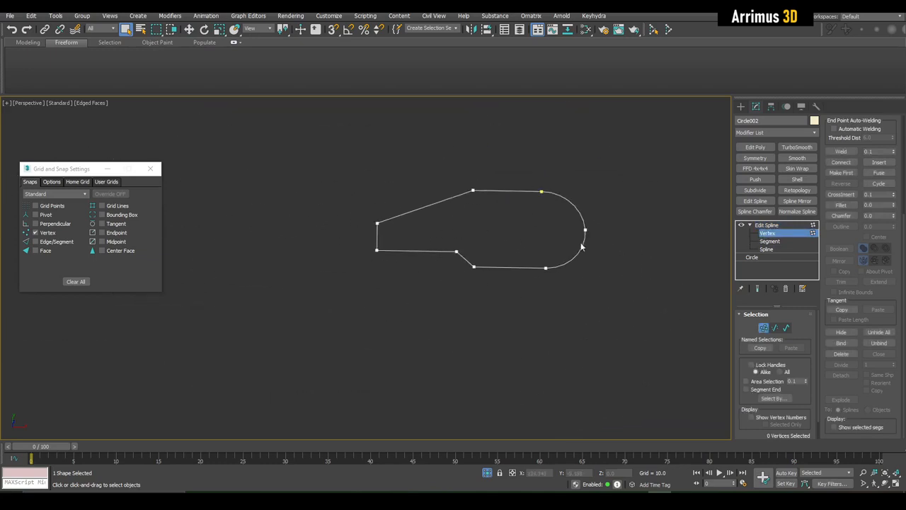
scroll(522, 238, up, 5)
mouse_move(585, 291)
middle_down()
mouse_move(585, 276)
mouse_move(573, 288)
middle_up()
scroll(573, 287, up, 4)
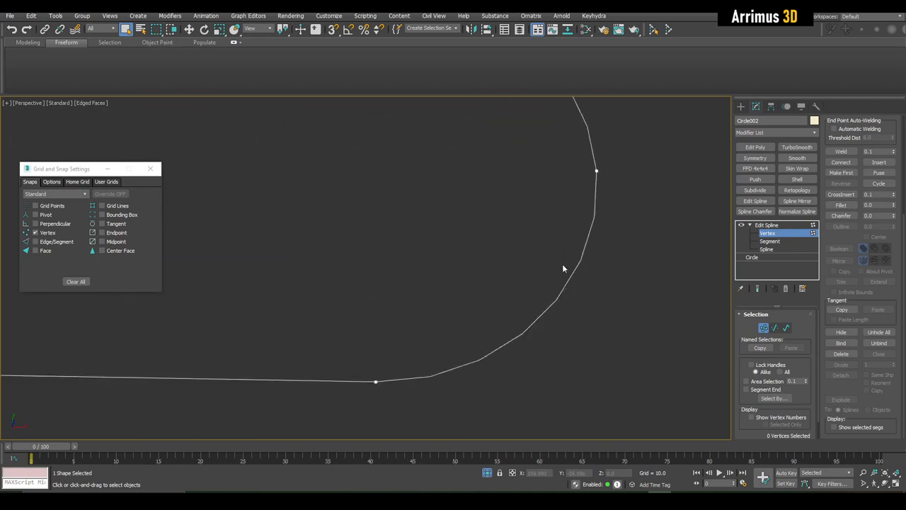
Leave Vertex level and apply a Normalize Spline modifier to the trimmed shape
scroll(562, 267, down, 4)
click(767, 225)
scroll(566, 245, down, 2)
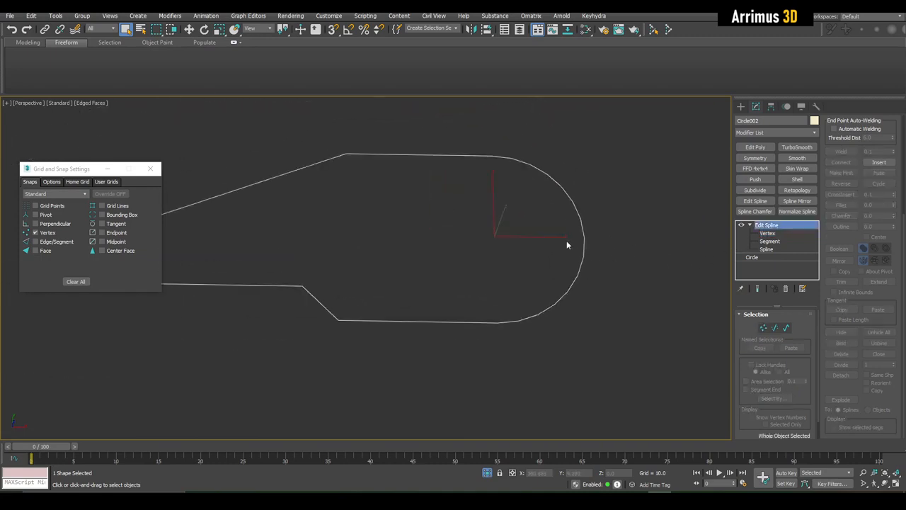
key(w)
scroll(566, 245, down, 2)
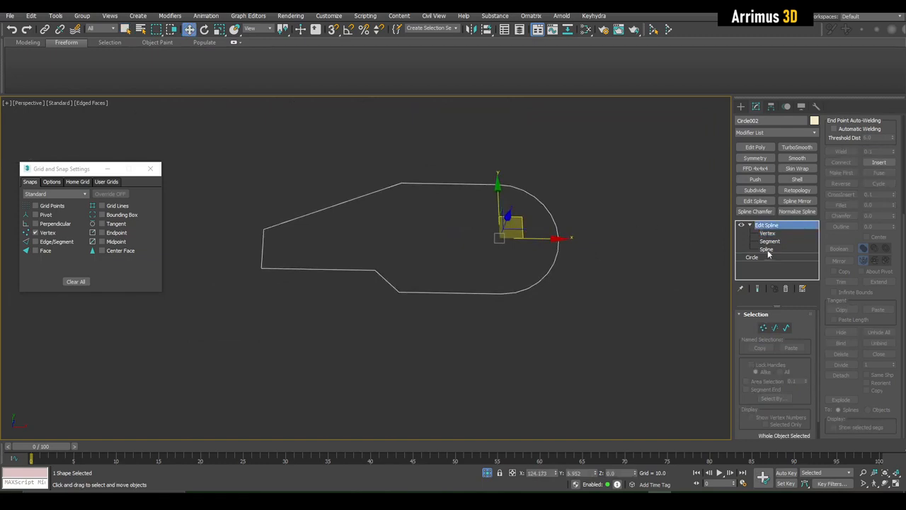
click(797, 210)
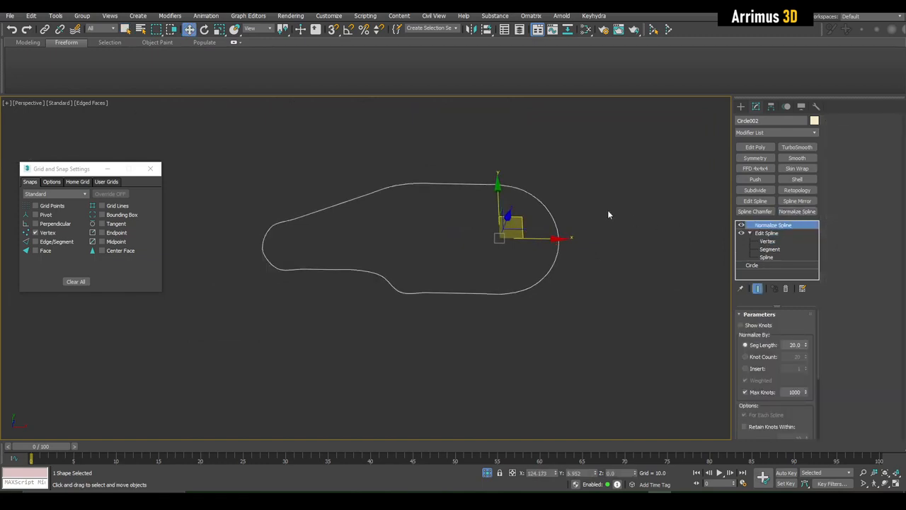
scroll(607, 210, up, 2)
scroll(655, 264, down, 2)
middle_drag(595, 261, 617, 264)
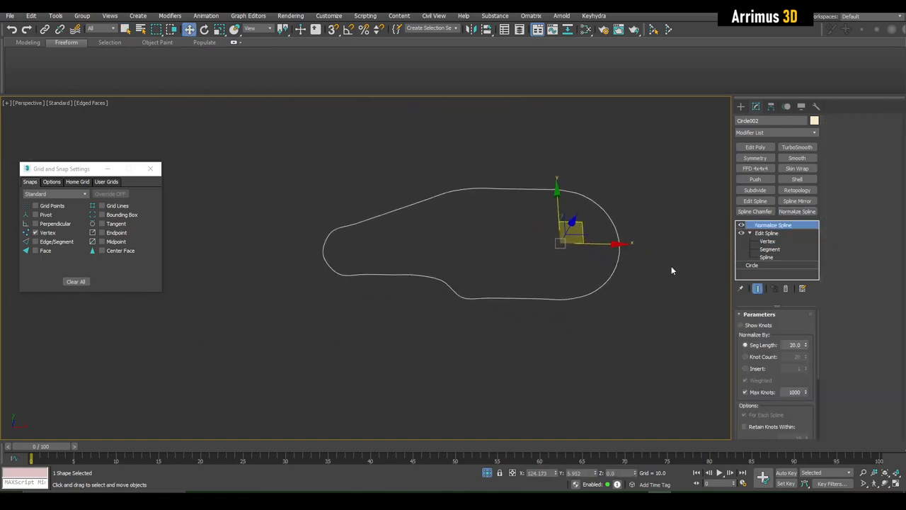
Add an Edit Spline modifier above Normalize Spline, examine the vertex spacing around the outline, then return to the Normalize Spline settings
click(771, 203)
scroll(559, 219, up, 3)
middle_drag(559, 220, 614, 151)
scroll(536, 176, down, 3)
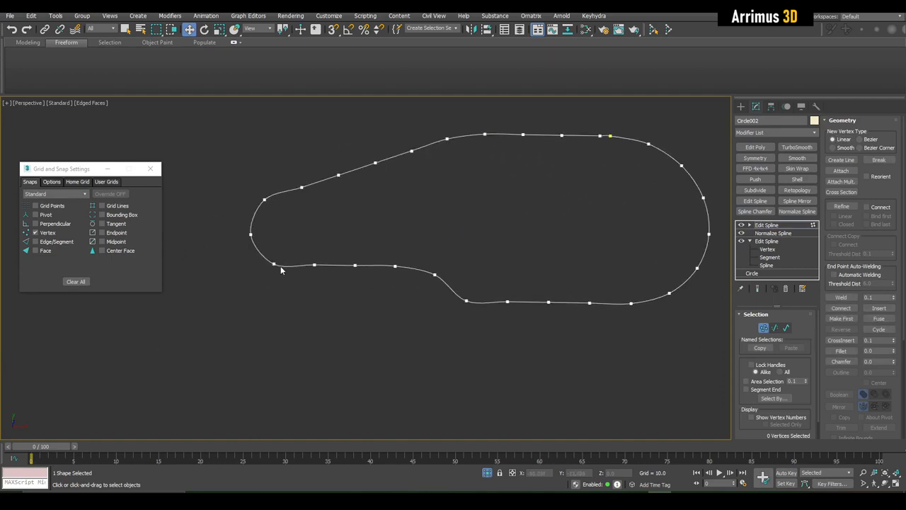
middle_drag(607, 293, 512, 319)
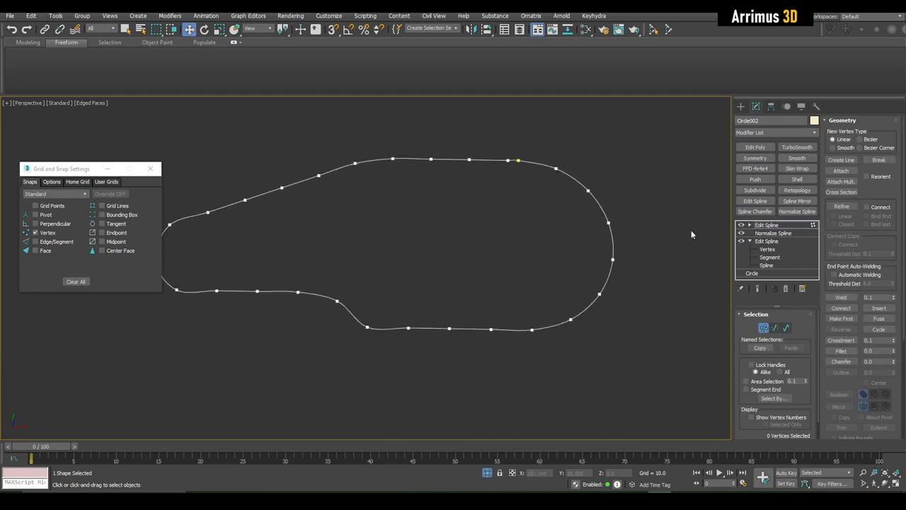
click(773, 241)
click(773, 233)
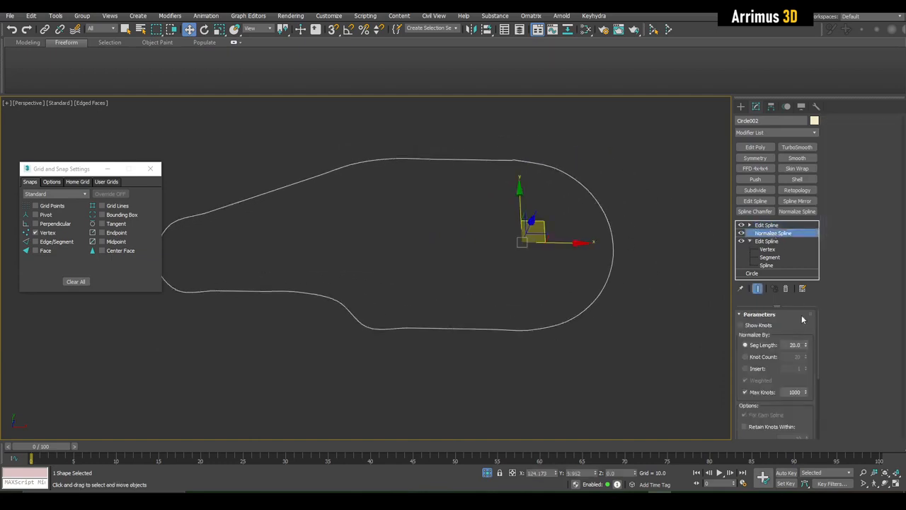
scroll(635, 271, down, 3)
Draw an open three-vertex line with a Bezier curve at its middle vertex, beside the closed shape
click(741, 106)
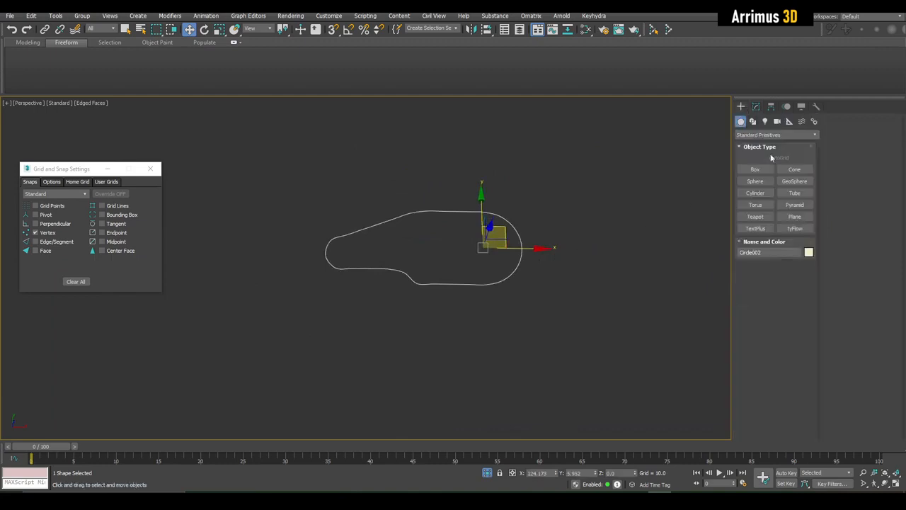
click(753, 121)
click(756, 181)
scroll(475, 226, down, 3)
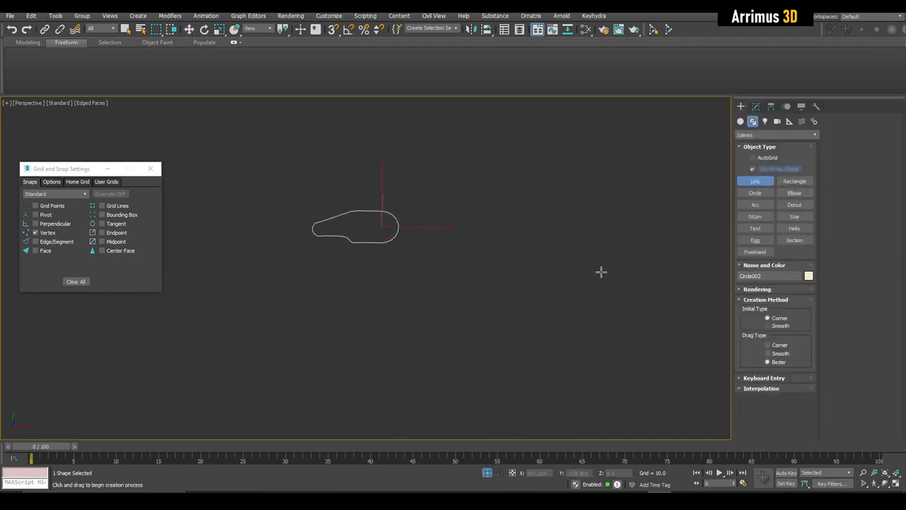
click(635, 244)
drag(478, 345, 276, 162)
right_click(302, 164)
right_click(535, 235)
Enter Vertex level on the new line and try to move its middle Bezier vertex
key(1)
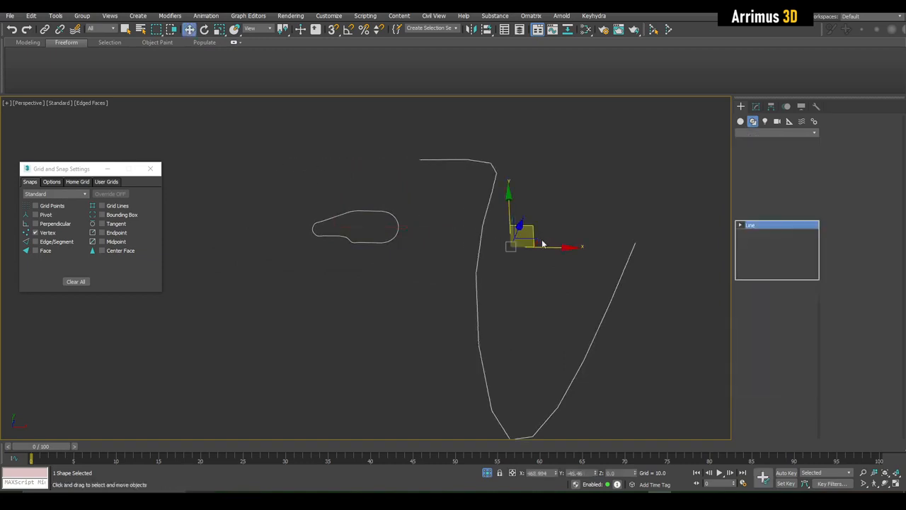
middle_drag(543, 249, 464, 195)
click(394, 276)
middle_drag(431, 283, 468, 312)
scroll(457, 281, down, 4)
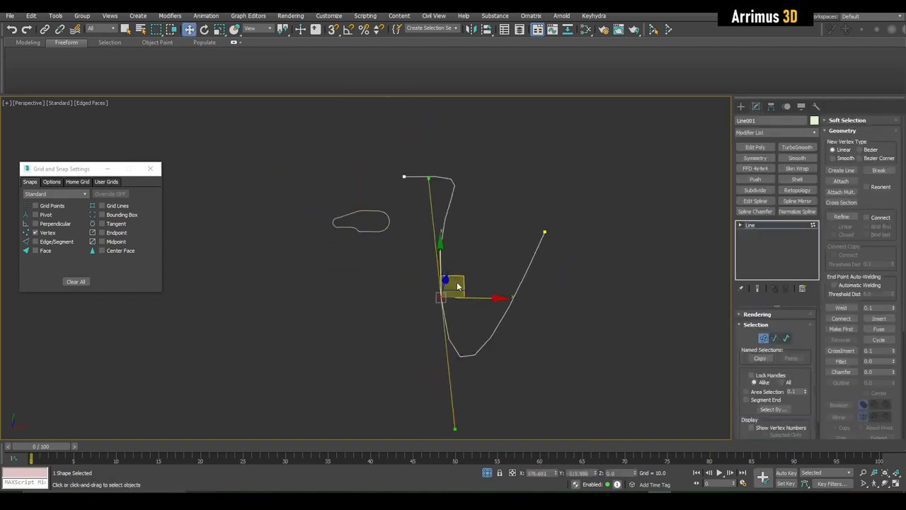
drag(437, 213, 426, 240)
right_click(427, 241)
scroll(455, 266, up, 4)
click(546, 208)
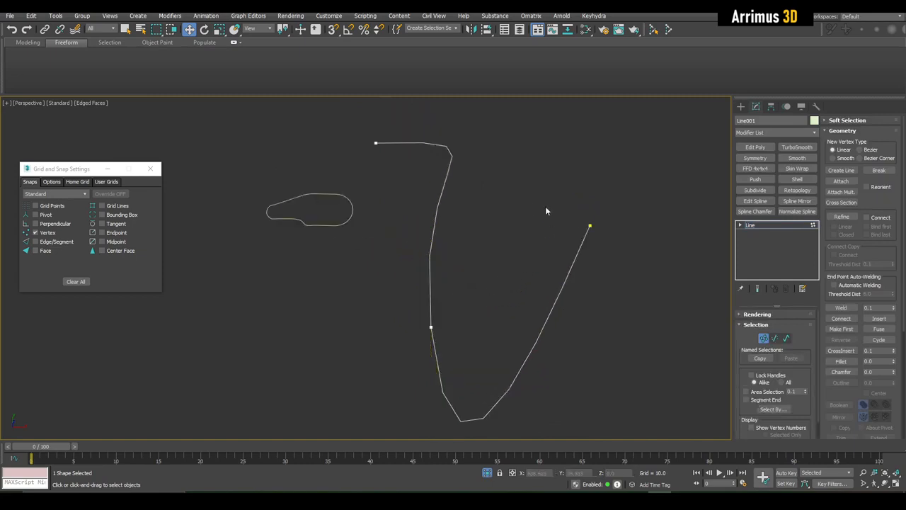
Apply a Normalize Spline modifier to the line and add an Edit Spline modifier above it
click(800, 224)
click(798, 212)
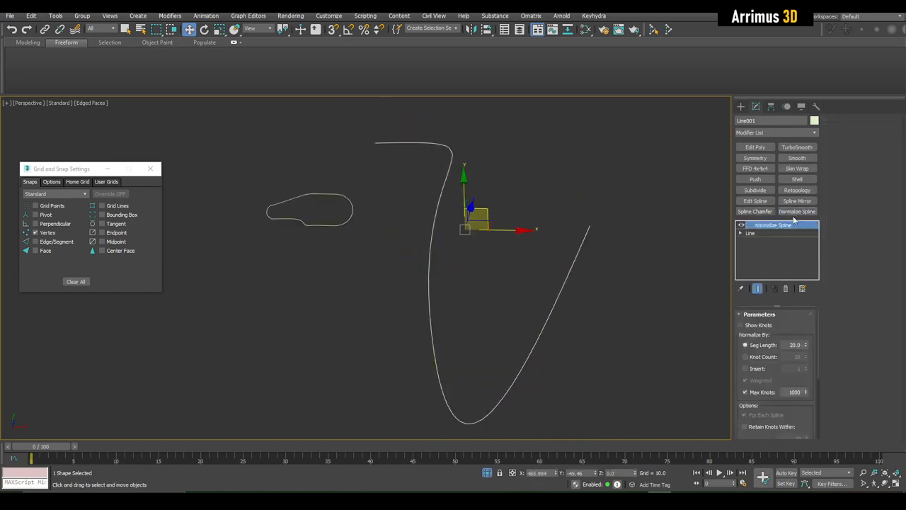
click(754, 201)
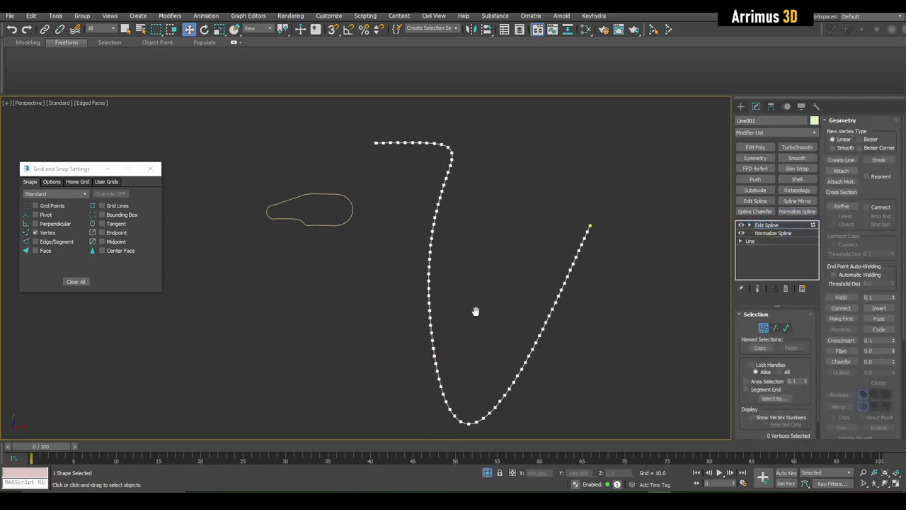
scroll(475, 309, up, 5)
middle_drag(635, 105, 497, 277)
Pull a vertex near the bottom of the line's curve upward and raise its two neighbours to shape a bump
drag(487, 354, 488, 354)
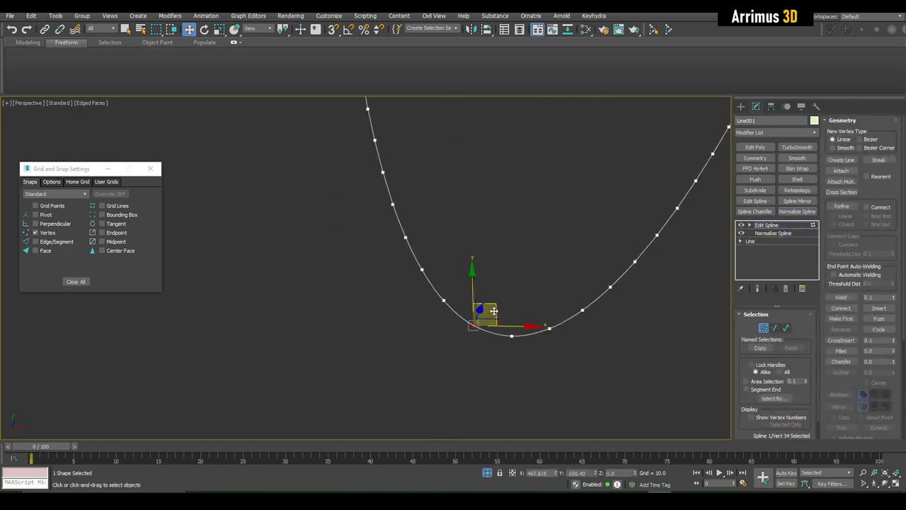
drag(494, 309, 515, 204)
alt+middle_drag(514, 204, 507, 249)
click(536, 201)
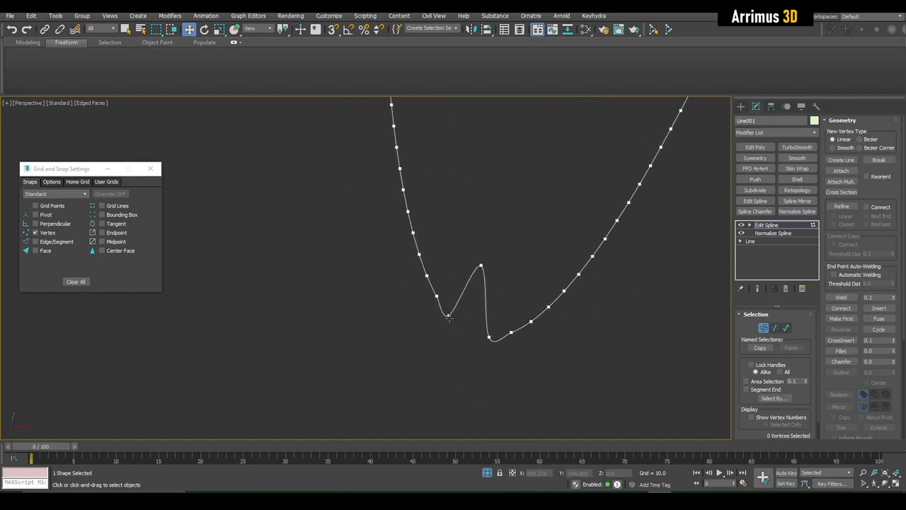
drag(449, 313, 461, 258)
drag(490, 337, 492, 300)
middle_drag(525, 273, 509, 251)
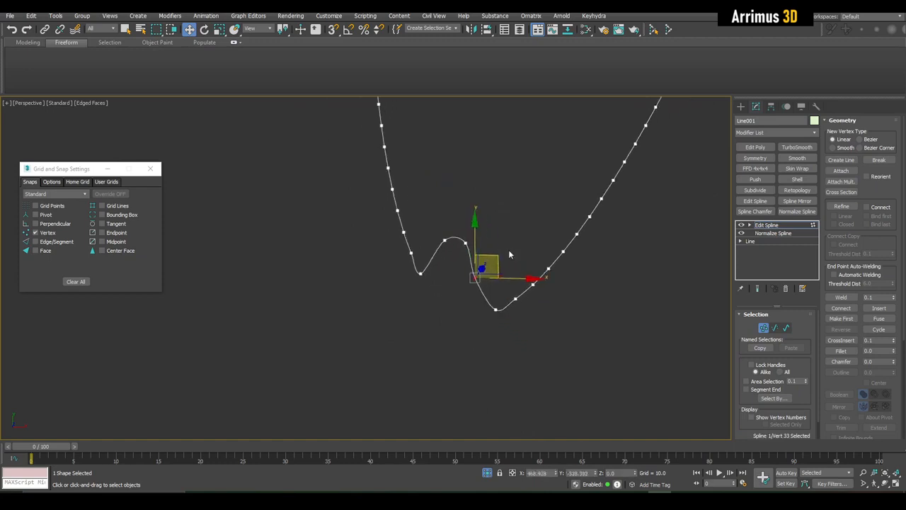
click(509, 252)
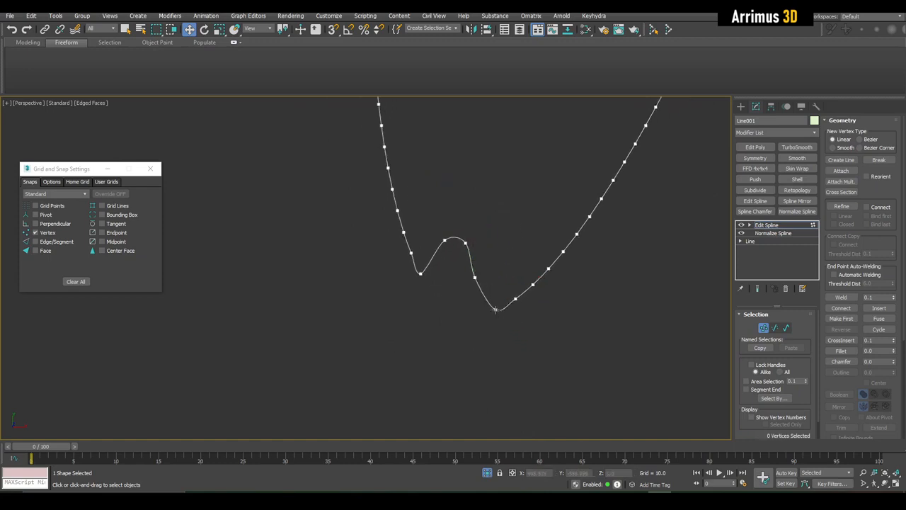
Reposition the lowest vertices in the dip to the right of the bump to round it out
click(496, 309)
alt+middle_drag(519, 370, 514, 267)
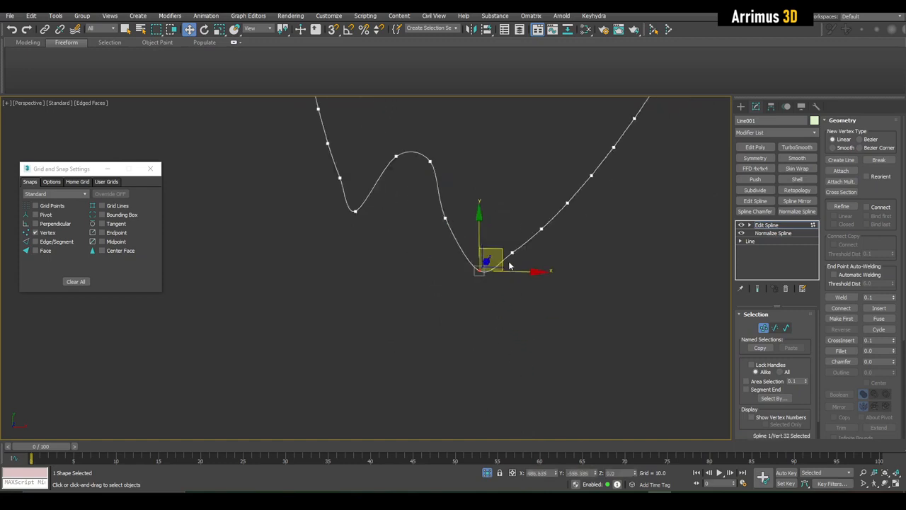
mouse_move(499, 229)
mouse_down()
mouse_move(496, 215)
mouse_move(491, 228)
mouse_up()
right_click(490, 228)
middle_drag(489, 227, 515, 323)
click(499, 271)
drag(492, 339, 515, 315)
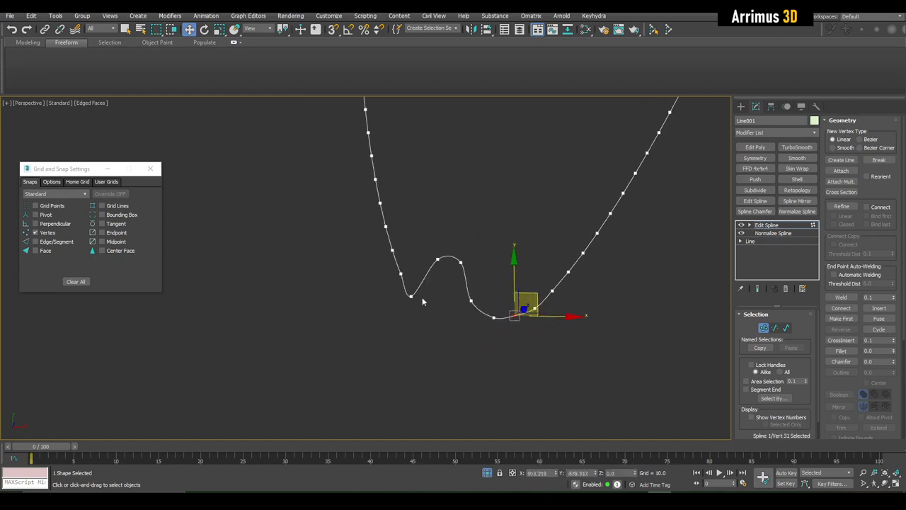
Move the vertices in the dip to the left of the bump to smooth the curve
drag(412, 296, 402, 266)
click(504, 262)
mouse_move(504, 262)
alt+middle_down()
mouse_move(510, 277)
mouse_move(465, 286)
mouse_move(469, 309)
mouse_move(539, 260)
mouse_move(508, 276)
alt+middle_up()
click(446, 287)
click(539, 260)
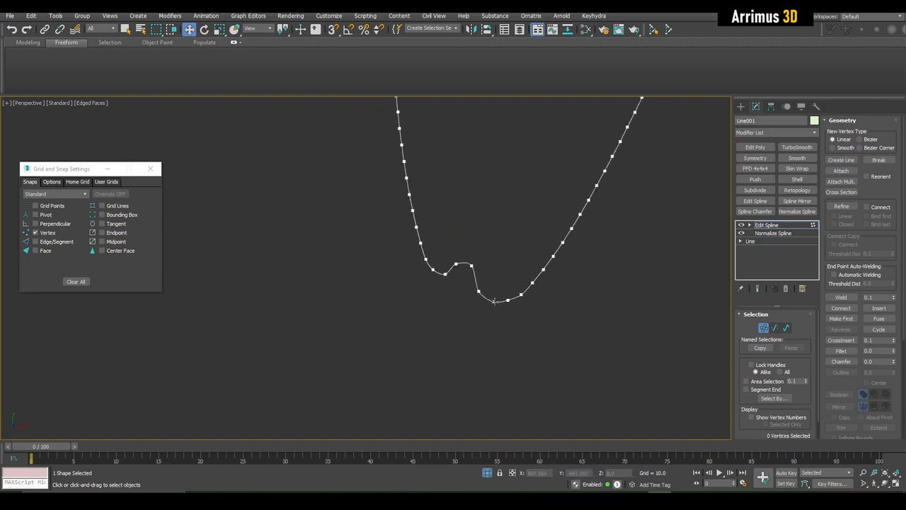
Select the lowest vertex of the right dip and try to grab its neighbour through the overlapping transform gizmo
click(494, 301)
alt+middle_drag(505, 320, 501, 319)
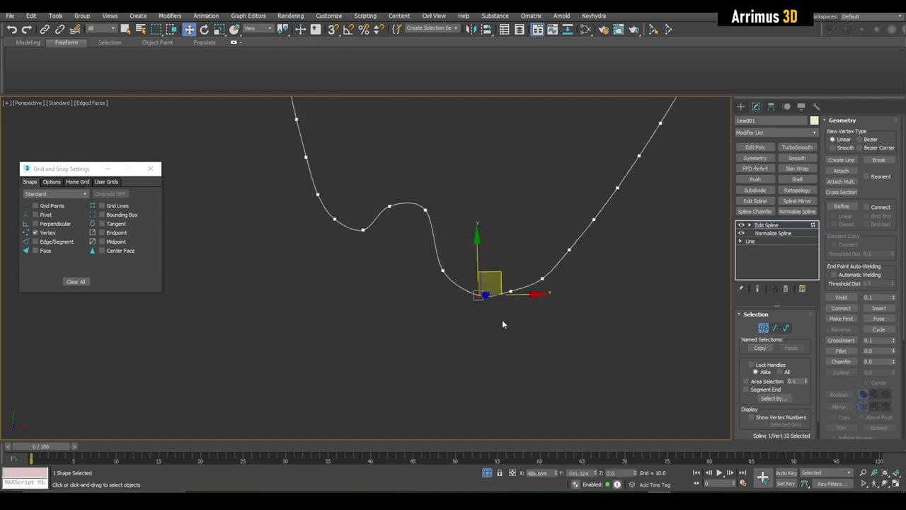
scroll(505, 303, up, 3)
middle_drag(516, 286, 524, 301)
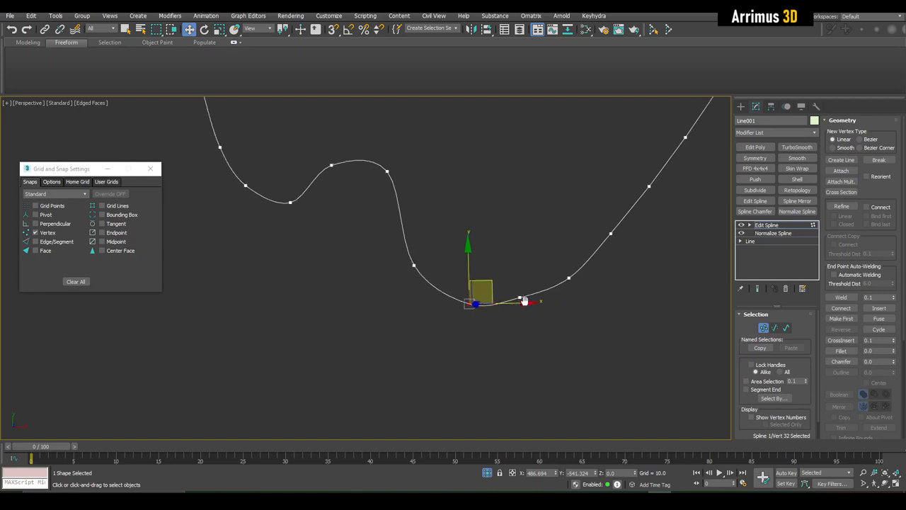
scroll(517, 314, down, 1)
scroll(499, 310, up, 2)
scroll(547, 299, down, 3)
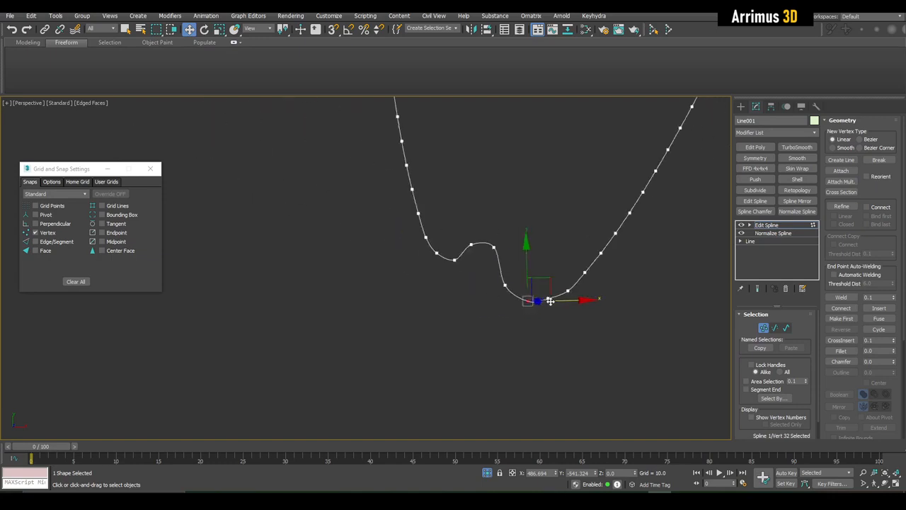
drag(545, 293, 538, 263)
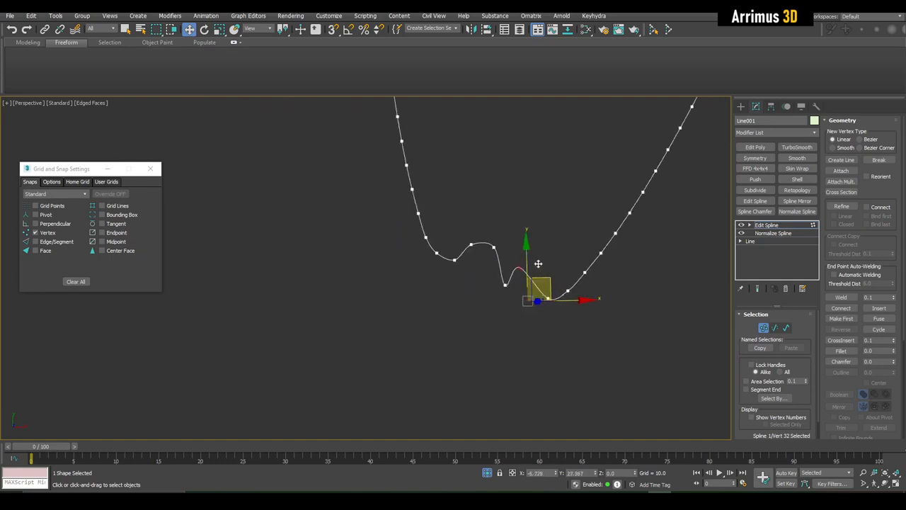
right_click(538, 263)
Nudge the two lowest vertices of the right dip to smooth its base, then clear the selection
click(565, 327)
click(528, 301)
drag(549, 300, 545, 248)
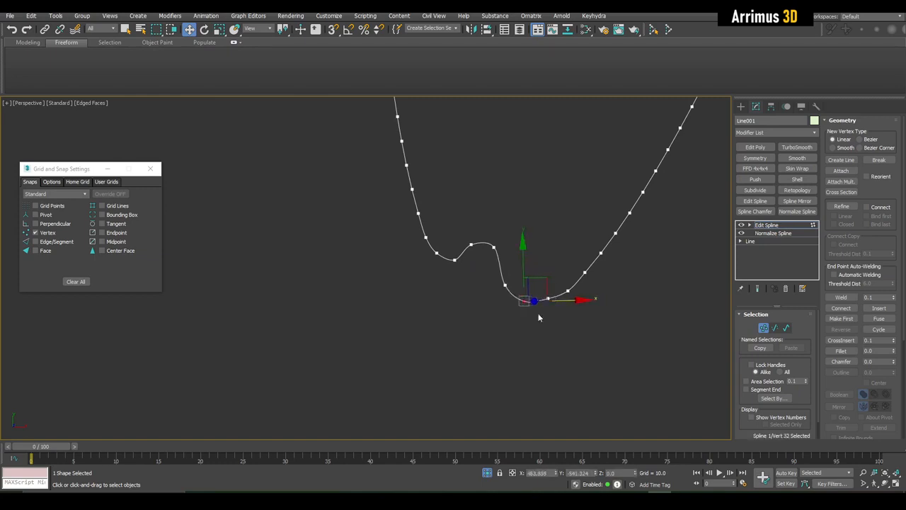
click(482, 317)
click(546, 299)
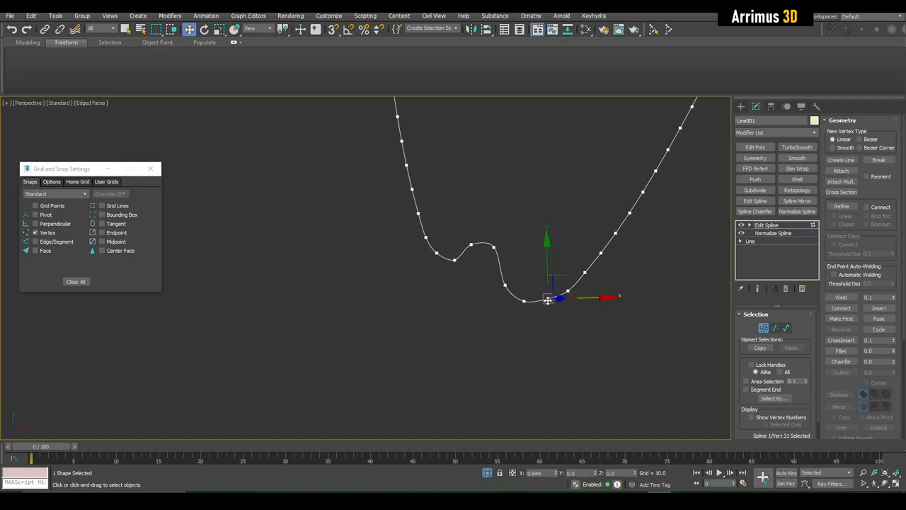
drag(567, 278, 569, 280)
middle_drag(559, 229, 533, 236)
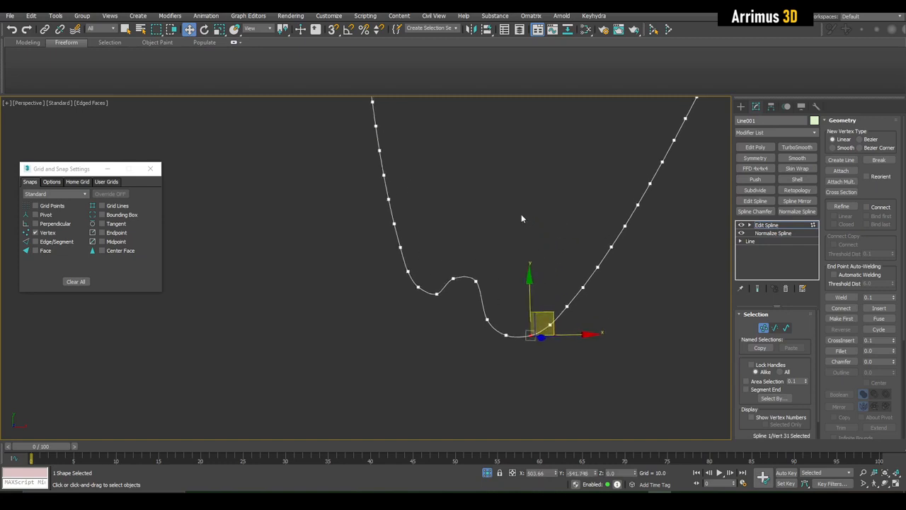
click(502, 203)
Search the Hotkey Editor for "gizmo" to look up the Show Transform Gizmo hotkey, then close the editor
click(329, 15)
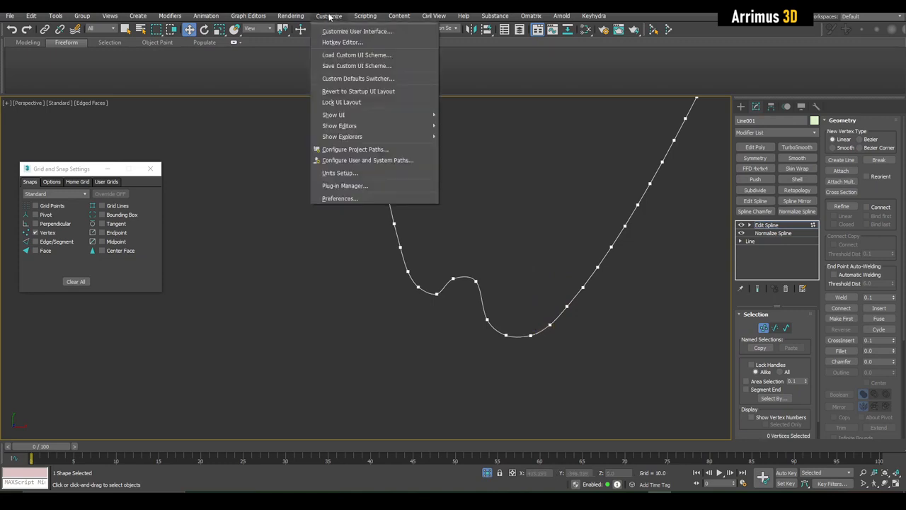
click(343, 42)
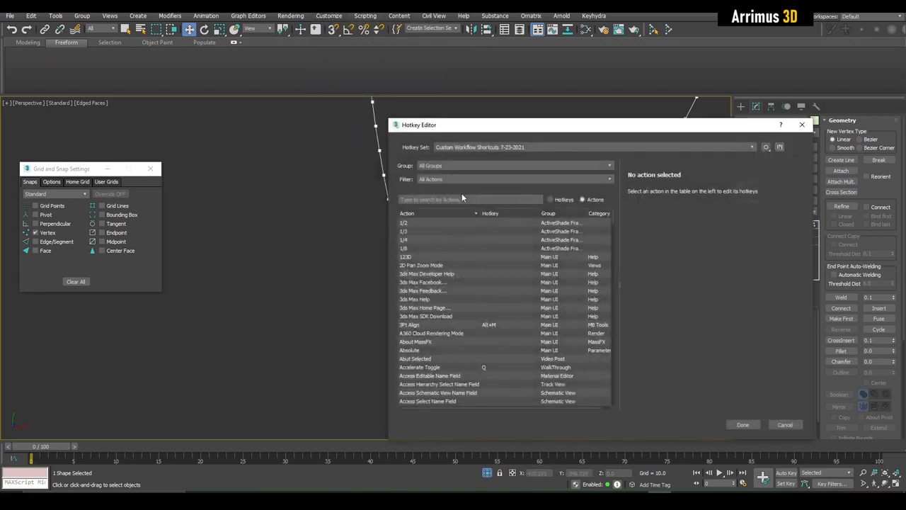
click(480, 200)
text(gizmo)
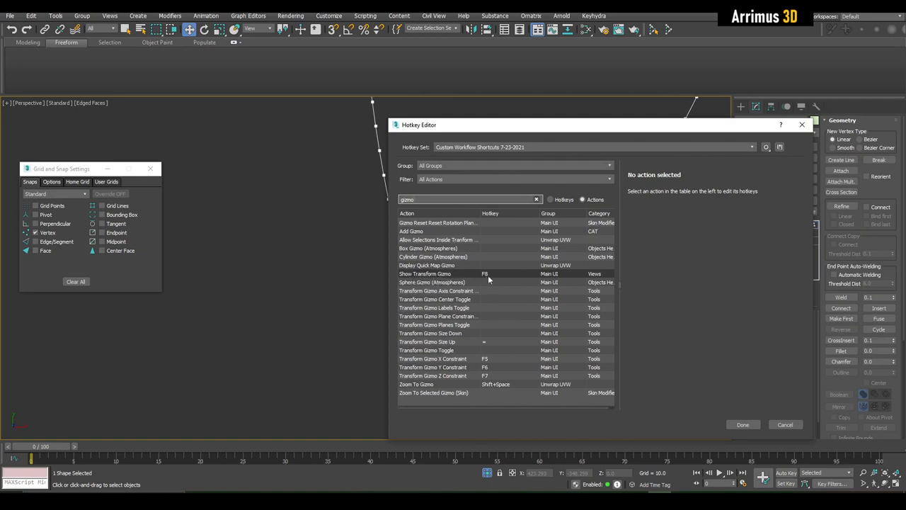
click(802, 124)
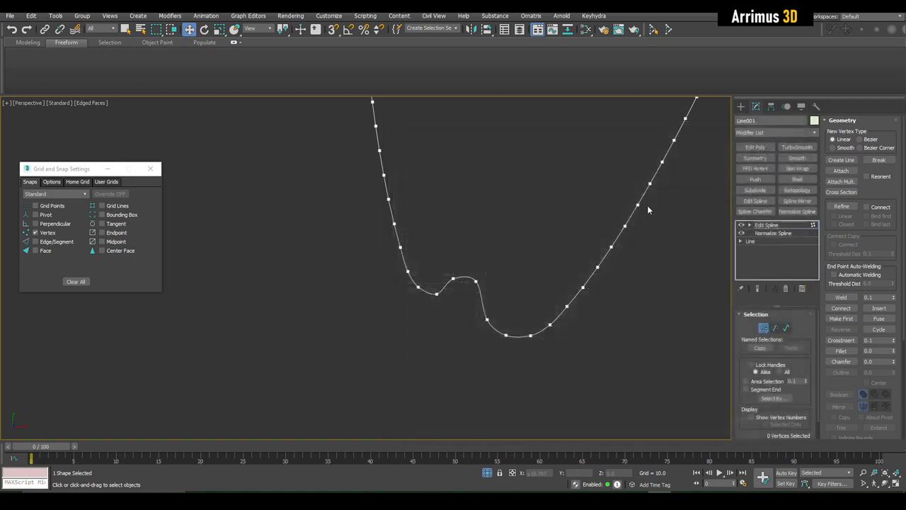
Select the vertex at the base of the right dip, hide the transform gizmo and show it again
click(495, 323)
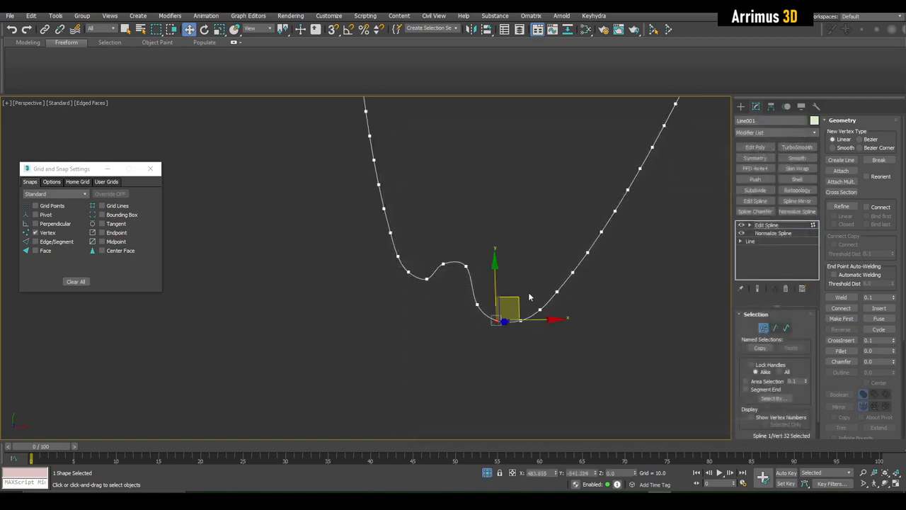
key(x)
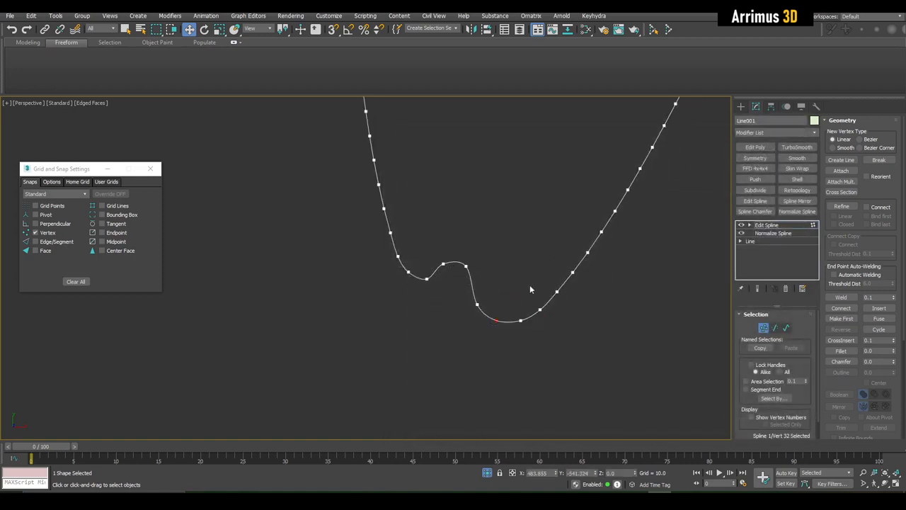
key(x)
scroll(496, 301, up, 5)
middle_drag(550, 299, 530, 276)
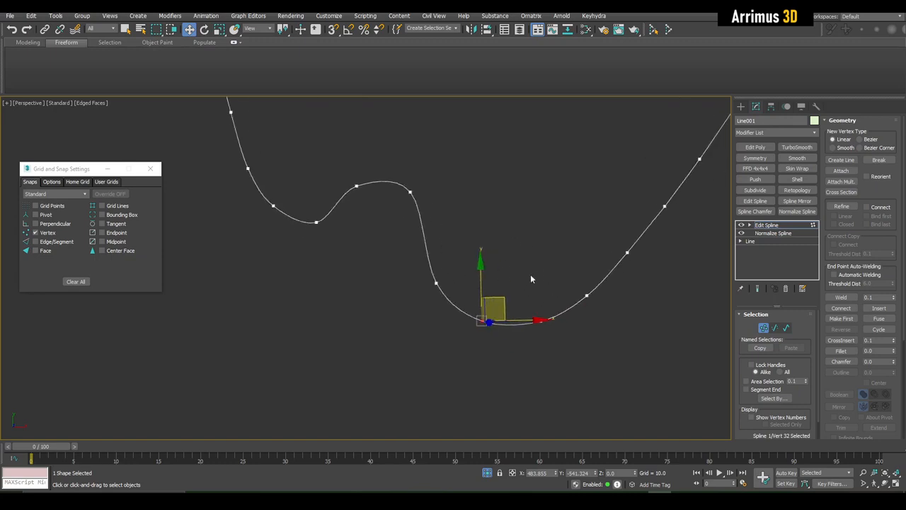
Try moving the vertex at the base of the right dip upward with the transform gizmo, then clear the selection
click(530, 275)
click(482, 321)
drag(503, 299, 505, 279)
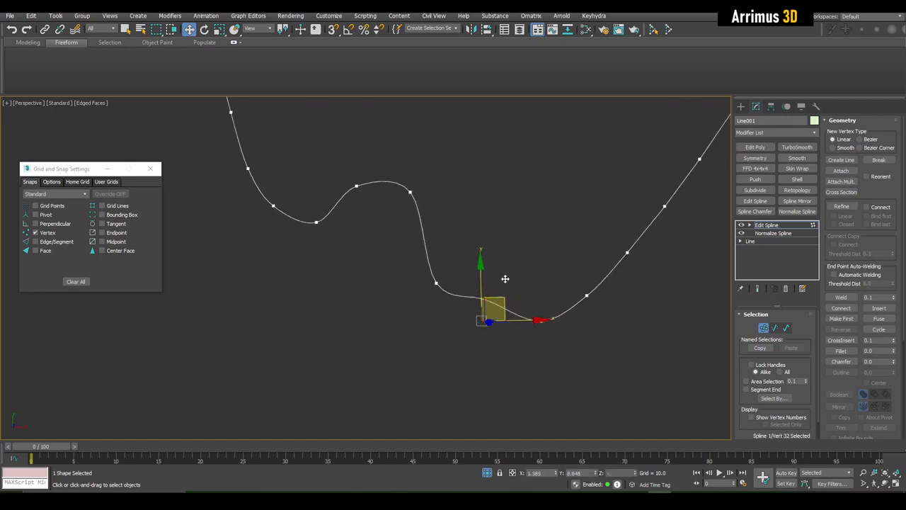
middle_drag(508, 283, 486, 311)
click(507, 268)
scroll(507, 268, down, 3)
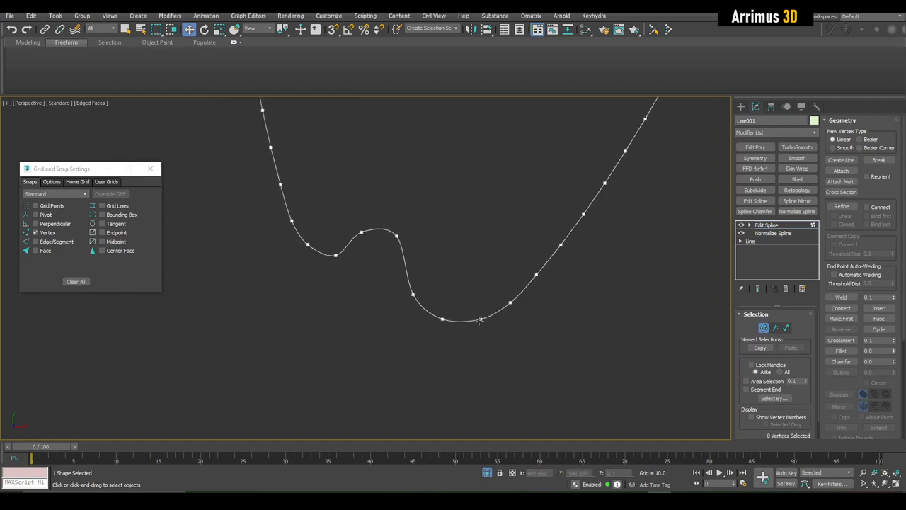
Move individual vertices along the right side of the dip upward to form a new bump in the curve
drag(481, 321, 489, 218)
drag(536, 273, 521, 206)
middle_drag(578, 242, 511, 299)
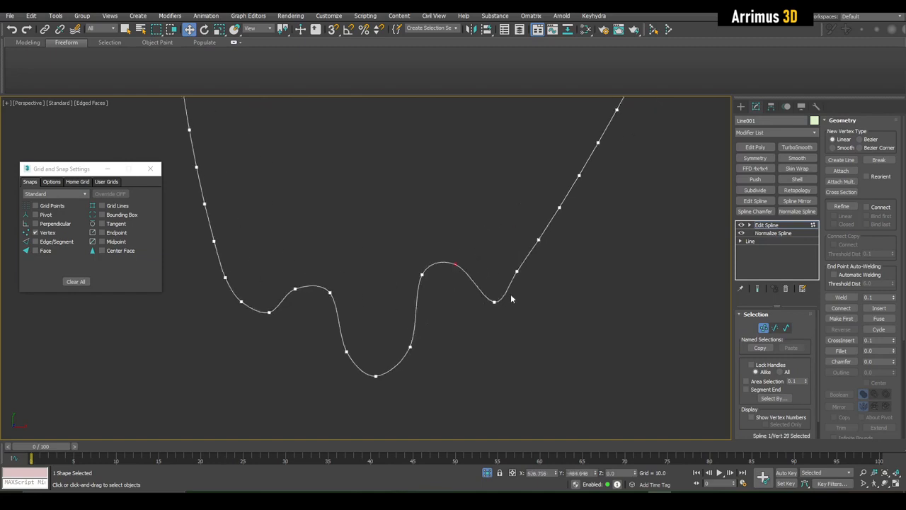
drag(494, 302, 486, 227)
scroll(484, 283, down, 8)
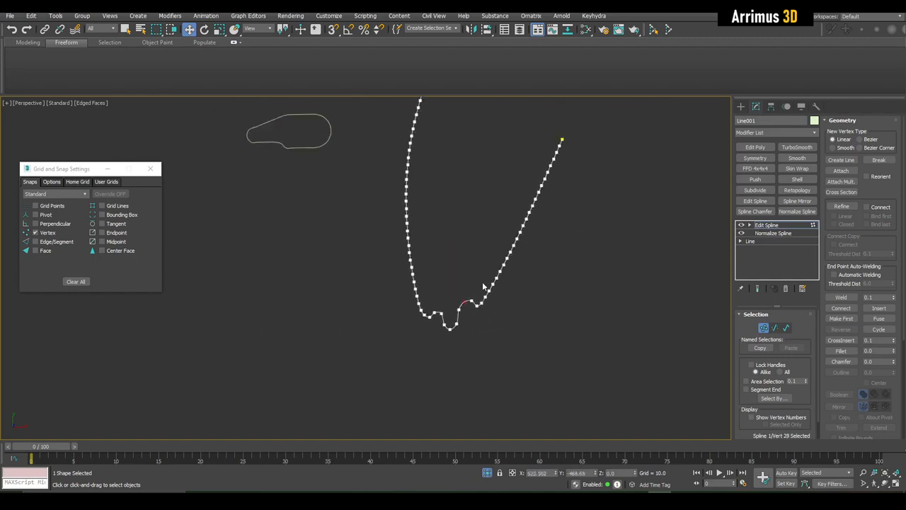
scroll(484, 285, up, 3)
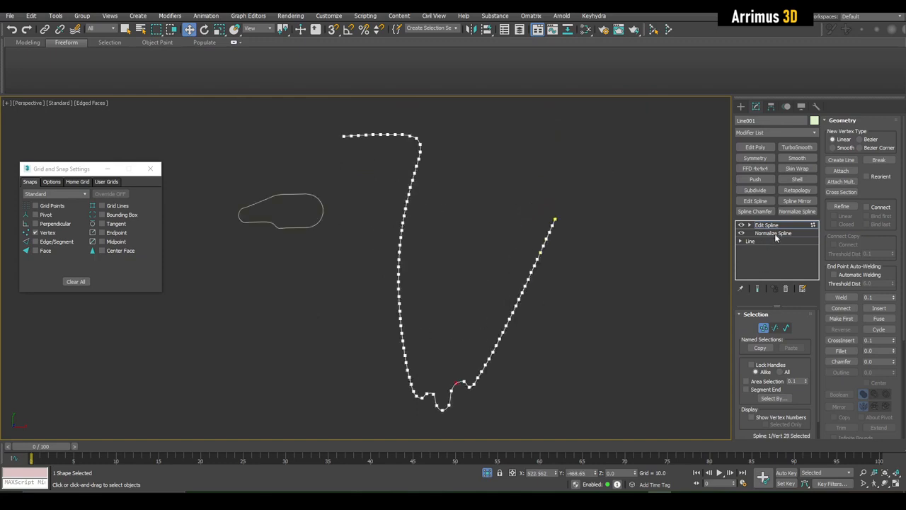
Leave Vertex level and delete the wavy line
middle_drag(564, 314, 587, 266)
middle_drag(417, 233, 452, 313)
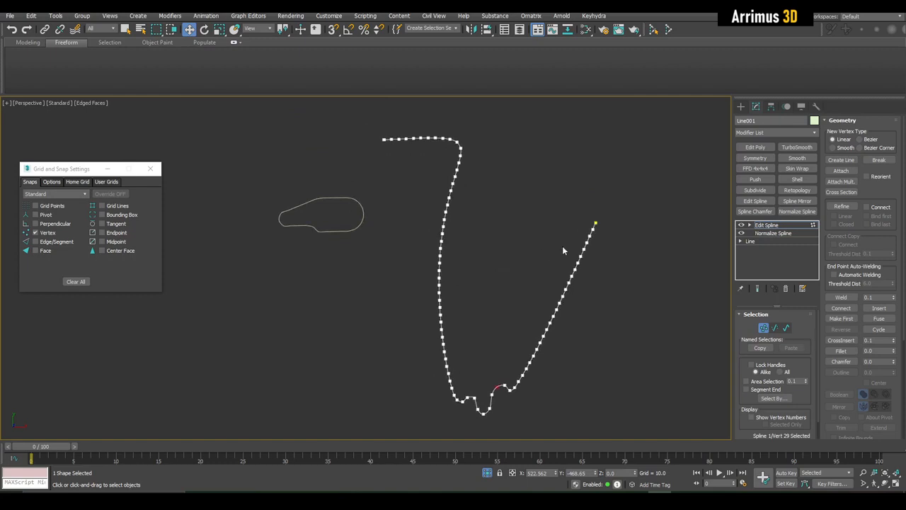
key(1)
middle_drag(546, 255, 566, 261)
key(Delete)
Select the closed keyhole-like outline and delete its upper Edit Spline and Normalize Spline modifiers
drag(399, 177, 367, 225)
scroll(367, 224, up, 4)
middle_drag(367, 225, 472, 273)
ctrl+click(769, 234)
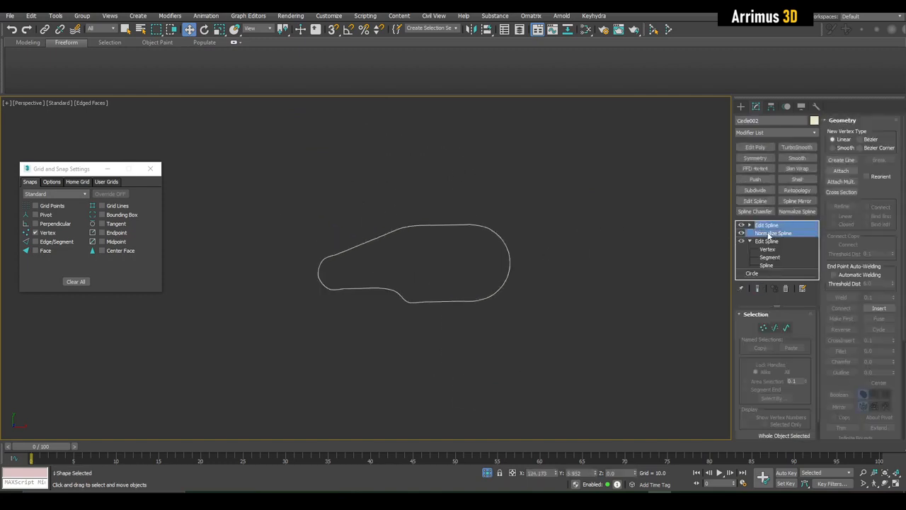
right_click(769, 233)
click(777, 246)
Add a Spline Chamfer modifier to the outline and set its amount to 4.55
scroll(388, 225, up, 4)
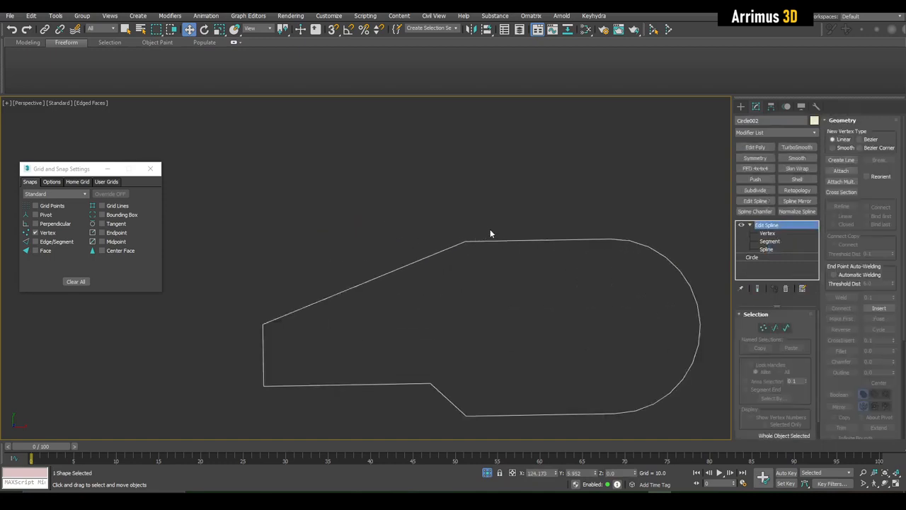
middle_drag(488, 236, 507, 226)
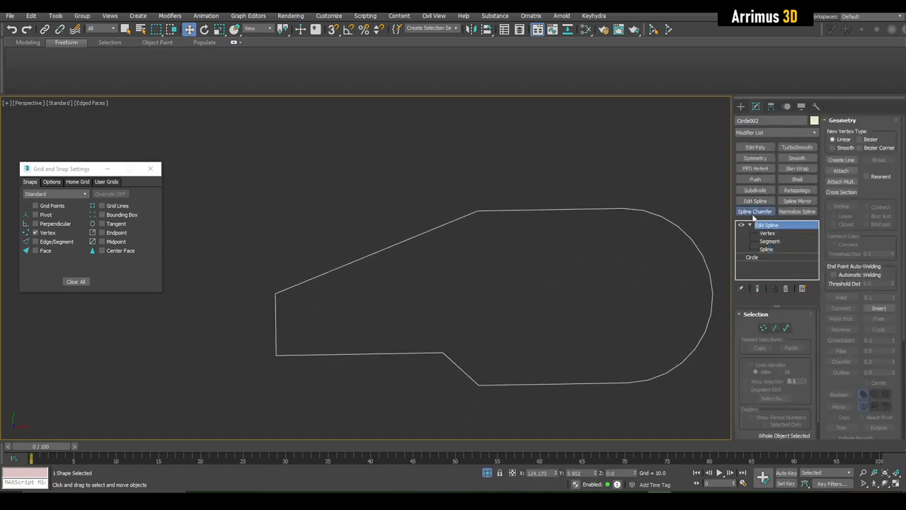
click(754, 211)
middle_drag(604, 262, 644, 229)
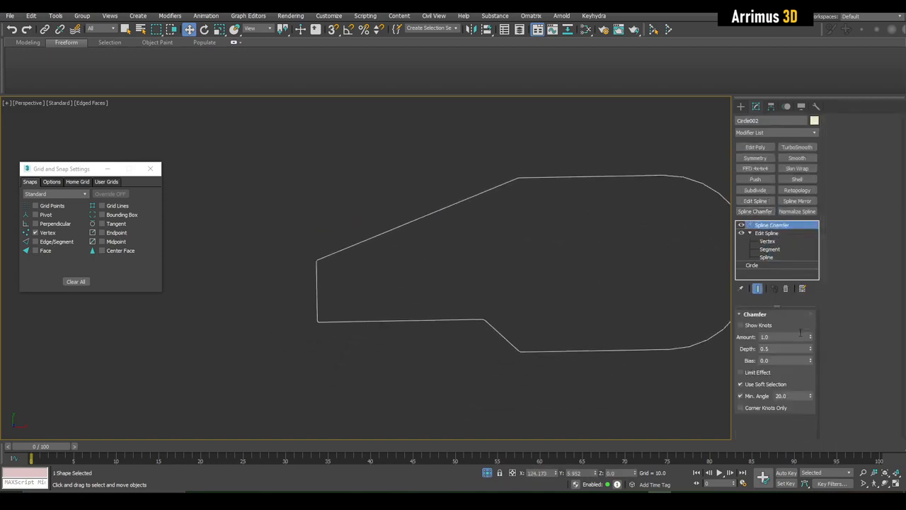
drag(809, 337, 815, 277)
middle_drag(639, 259, 658, 261)
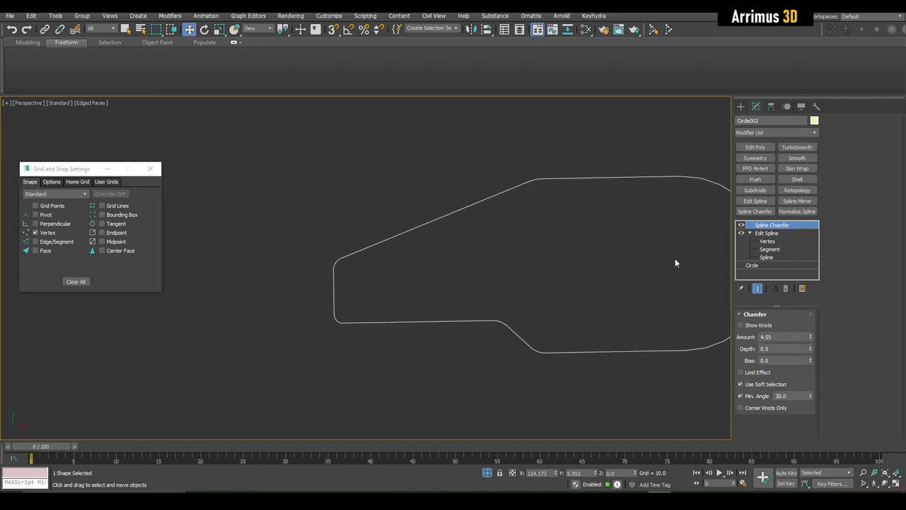
Try filleting the upper corner vertex of the narrow end within Edit Spline, then undo the fillet
click(766, 233)
click(767, 241)
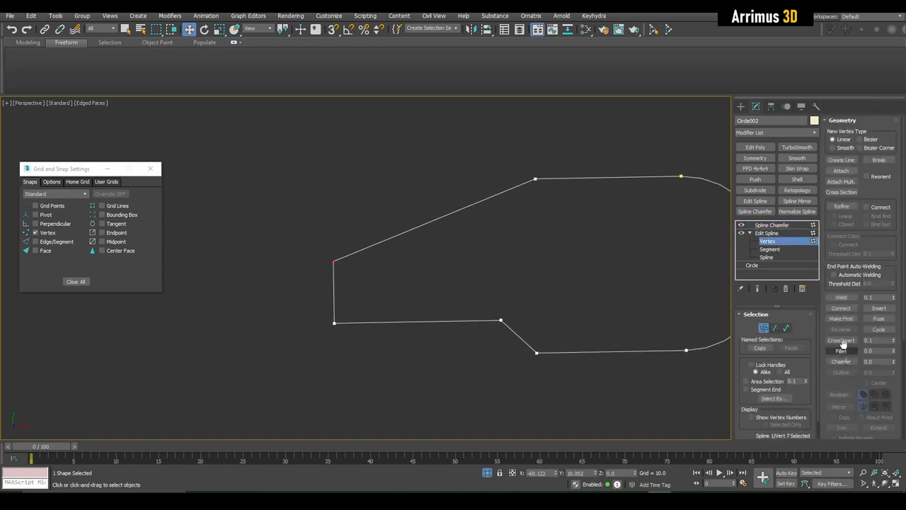
drag(893, 352, 894, 330)
click(766, 233)
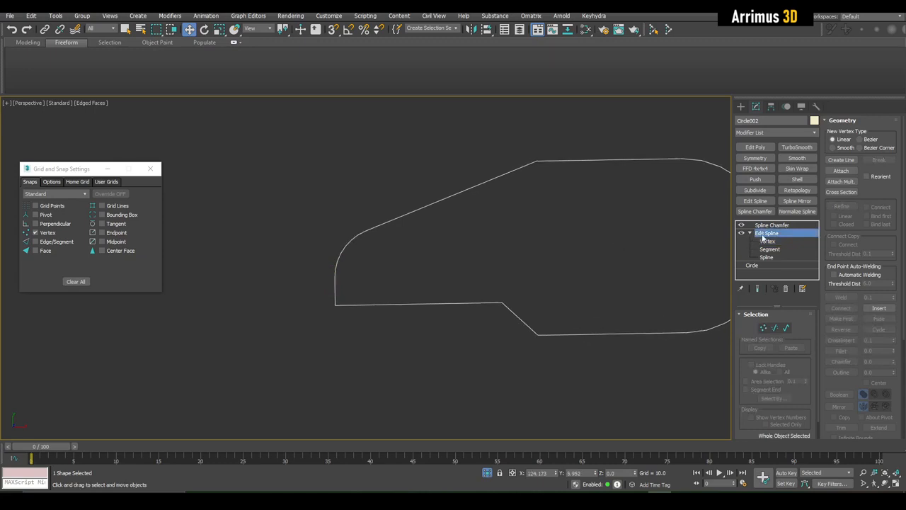
key(ctrl+z)
key(ctrl+z)
key(ctrl+z)
Return to the Spline Chamfer modifier and set its amount to 6.994
click(781, 225)
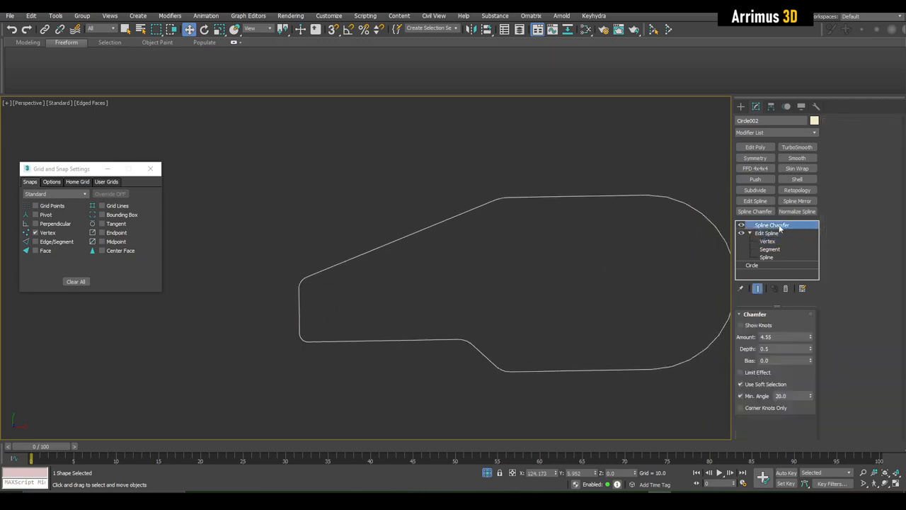
middle_drag(512, 250, 554, 224)
drag(809, 338, 809, 332)
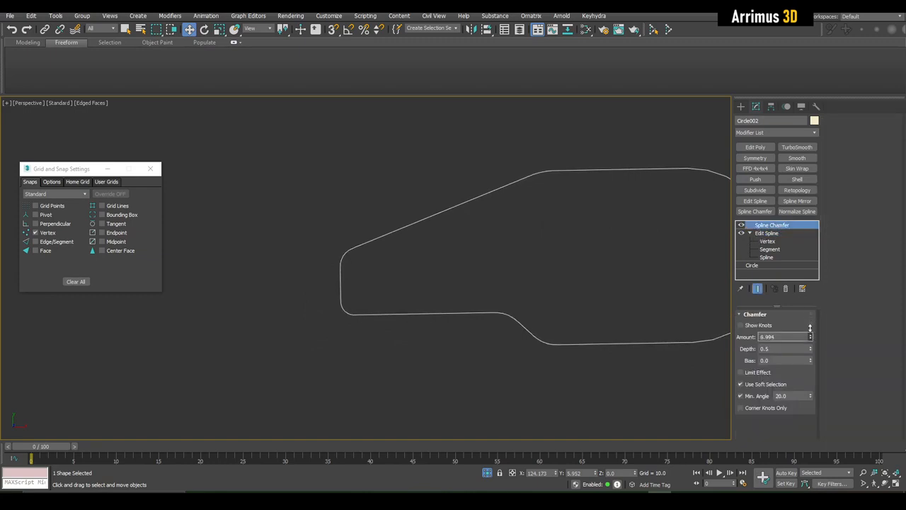
Select both corner vertices of the narrow end in Edit Spline and test the Spline Chamfer amount on only those corners
click(768, 242)
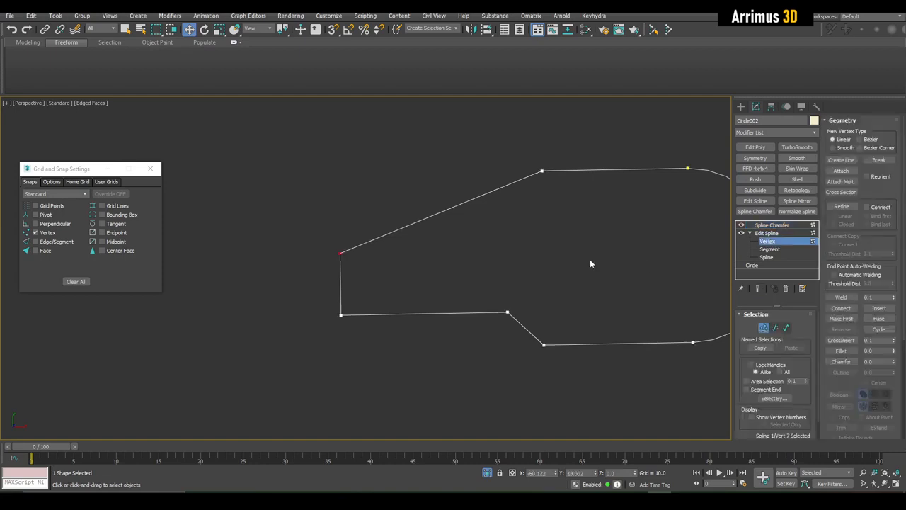
drag(342, 324, 342, 325)
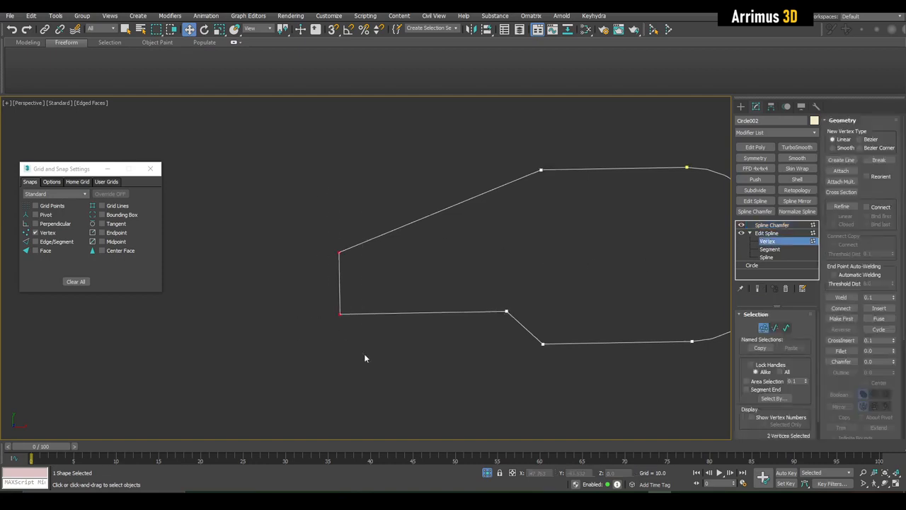
click(771, 225)
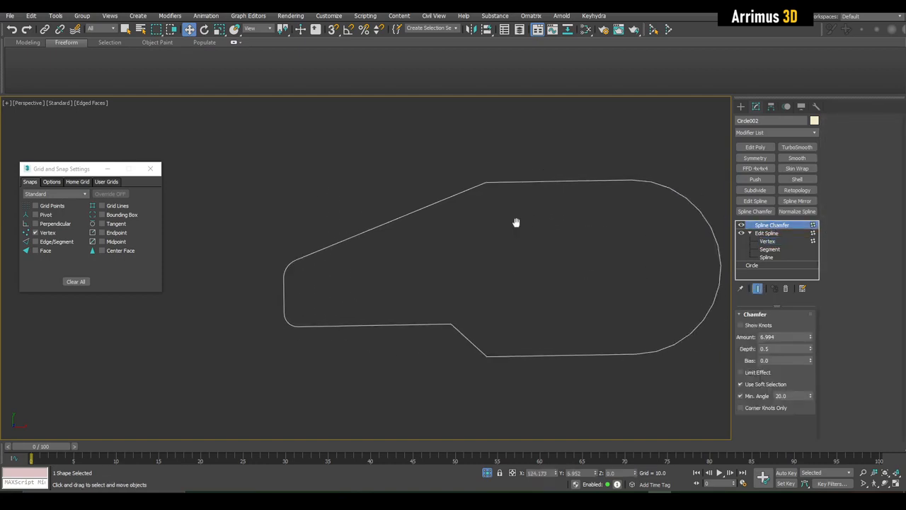
drag(810, 338, 815, 338)
Compare Edit Spline's Vertex level, its top level and Spline Chamfer to examine how the vertex selection limits the rounding
click(776, 242)
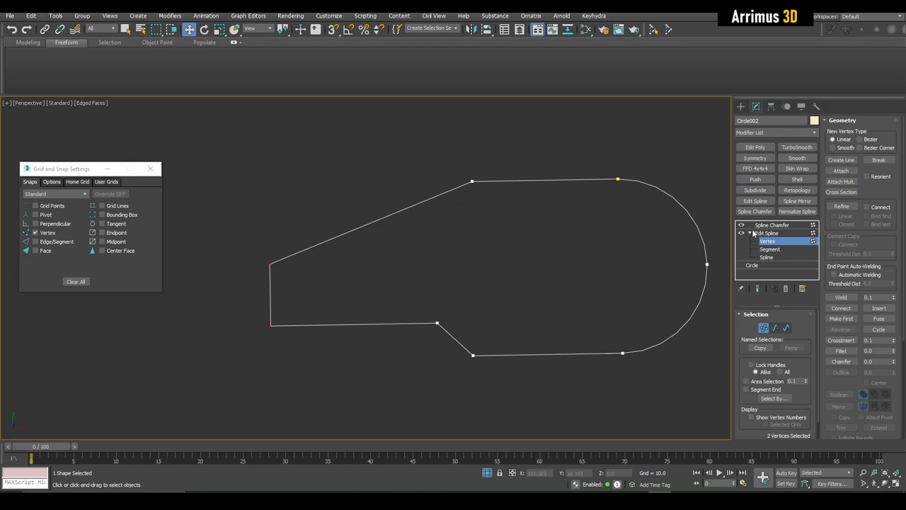
click(773, 235)
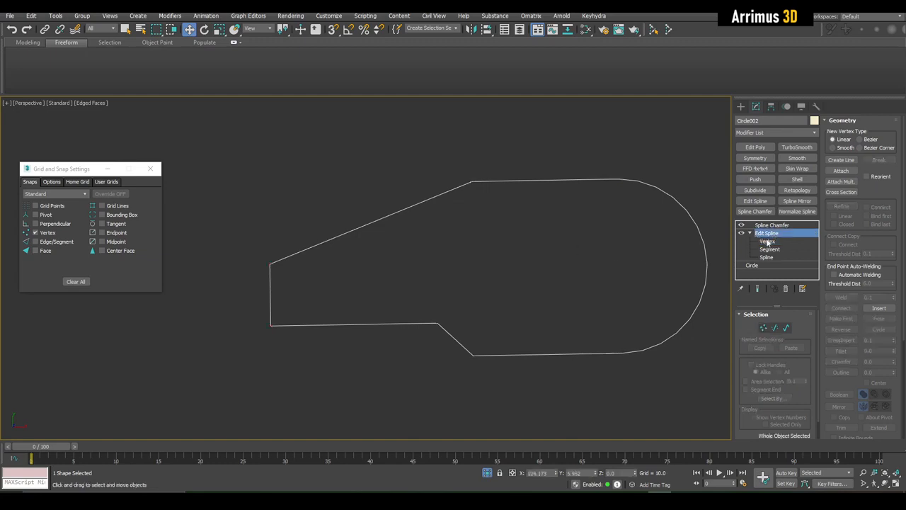
click(796, 242)
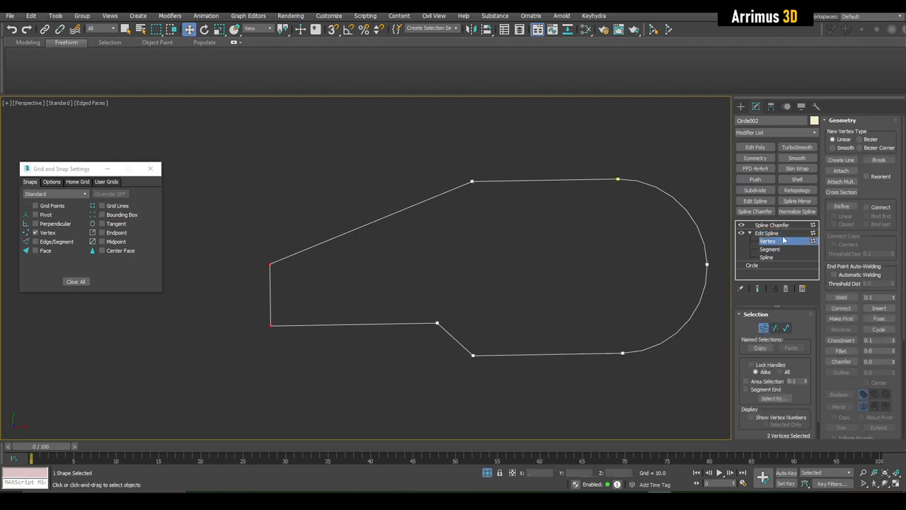
click(780, 225)
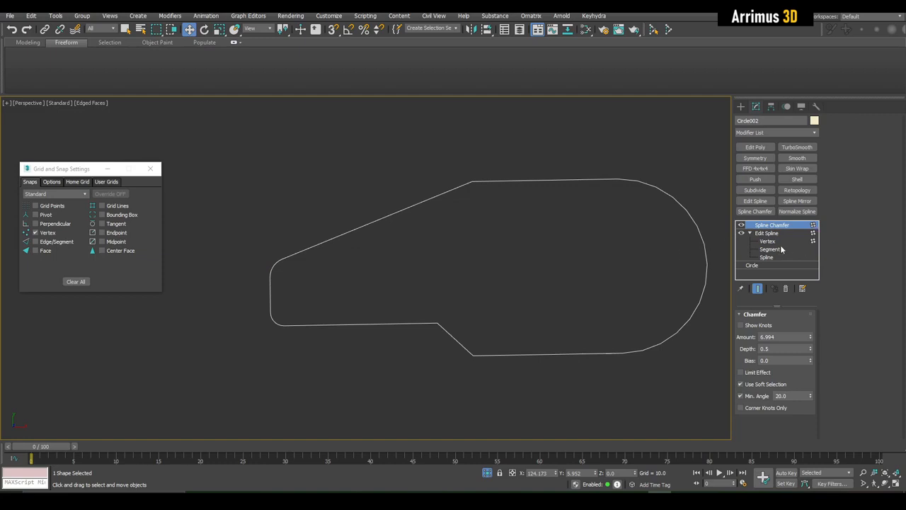
Exit Edit Spline's Vertex level so Spline Chamfer affects every corner, and try different chamfer amounts
click(775, 240)
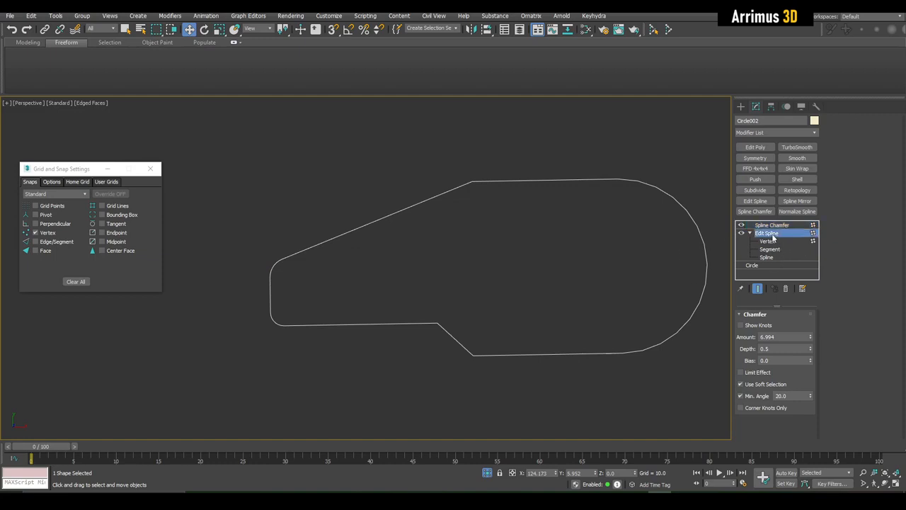
click(768, 233)
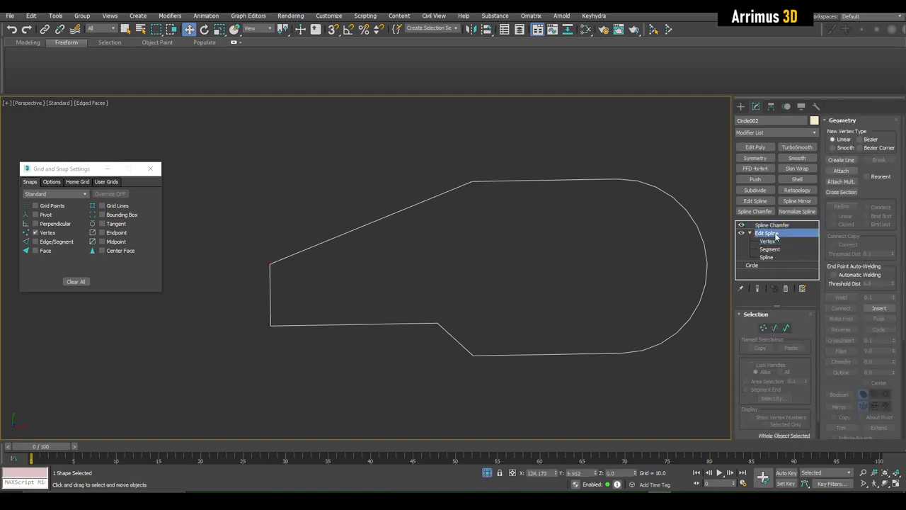
click(791, 225)
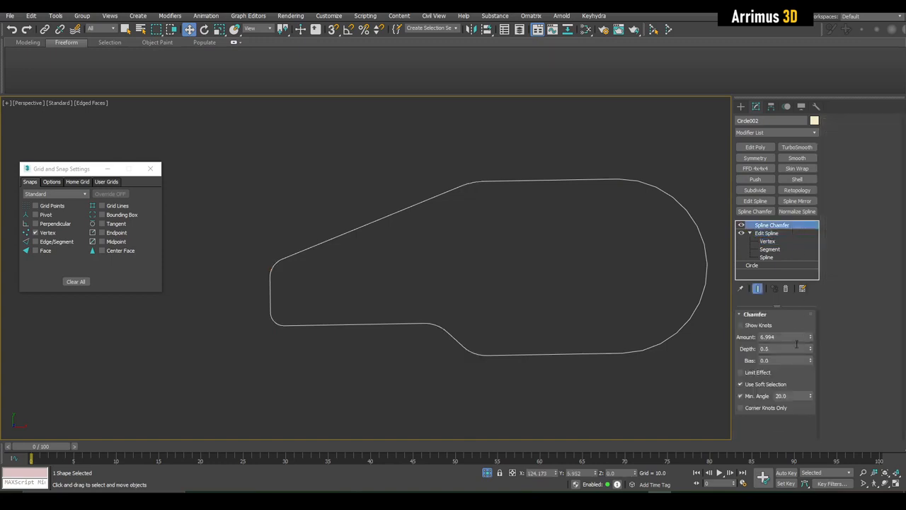
drag(811, 336, 811, 324)
drag(819, 342, 824, 337)
Switch Edit Spline to Segment level and select the three segments around the narrow end
click(766, 233)
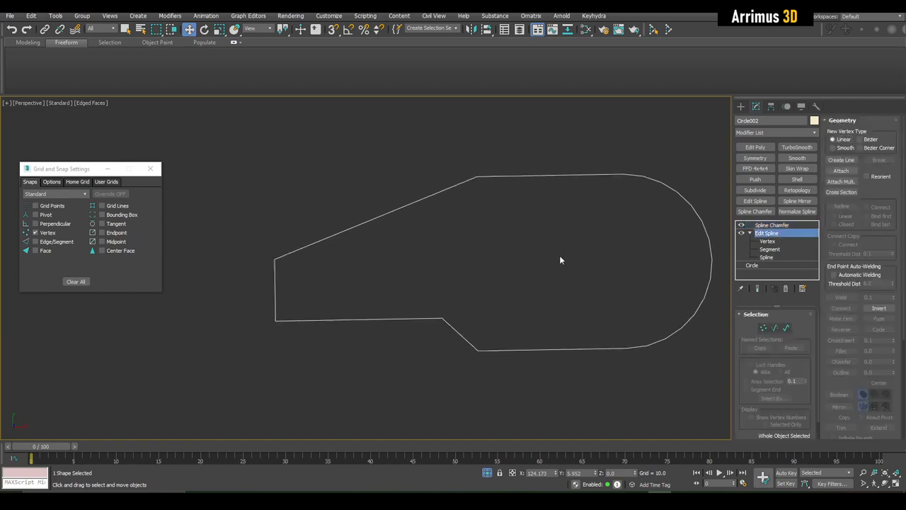
key(1)
middle_drag(324, 268, 333, 260)
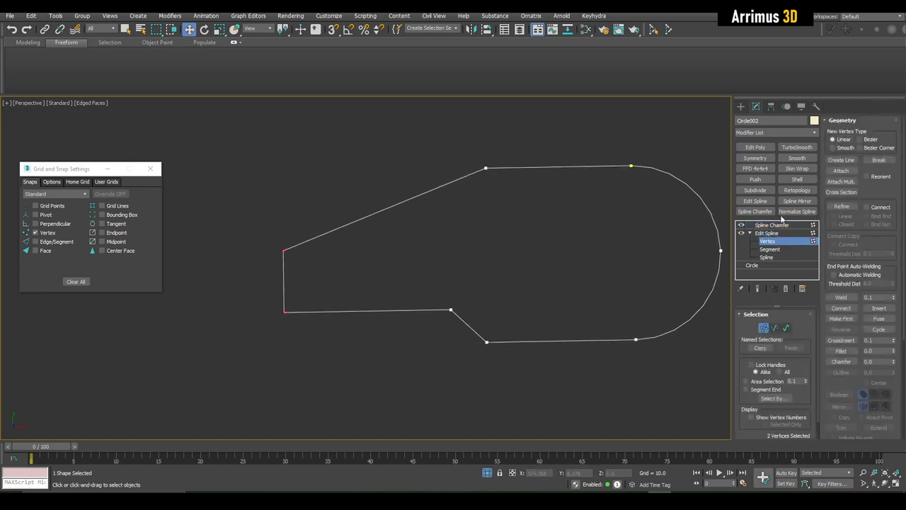
middle_drag(281, 227, 307, 227)
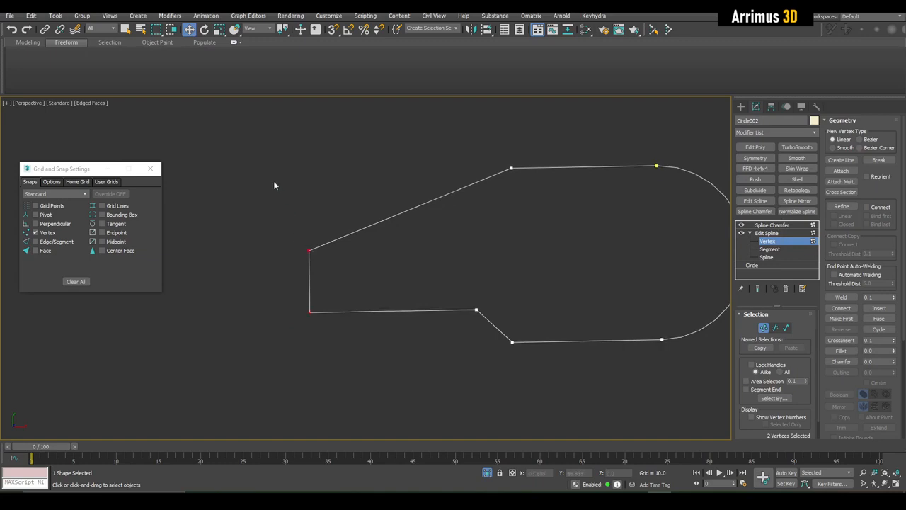
click(768, 249)
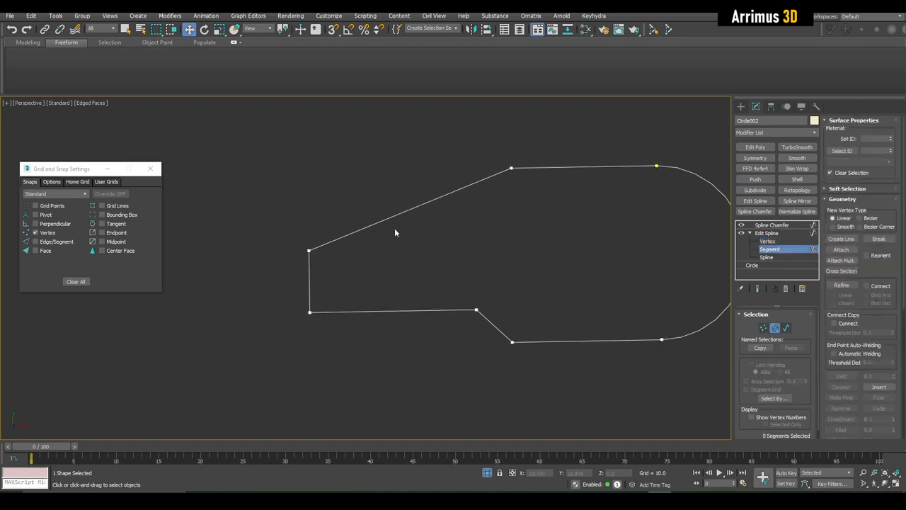
drag(286, 268, 357, 368)
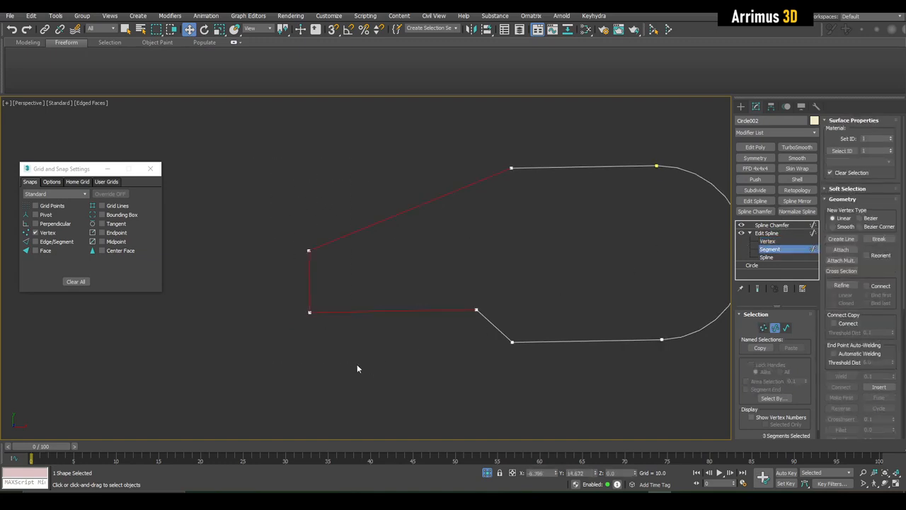
Vary the Spline Chamfer amount on the selected segments' corners, then remove the Spline Chamfer modifier
click(771, 225)
middle_drag(622, 259, 435, 231)
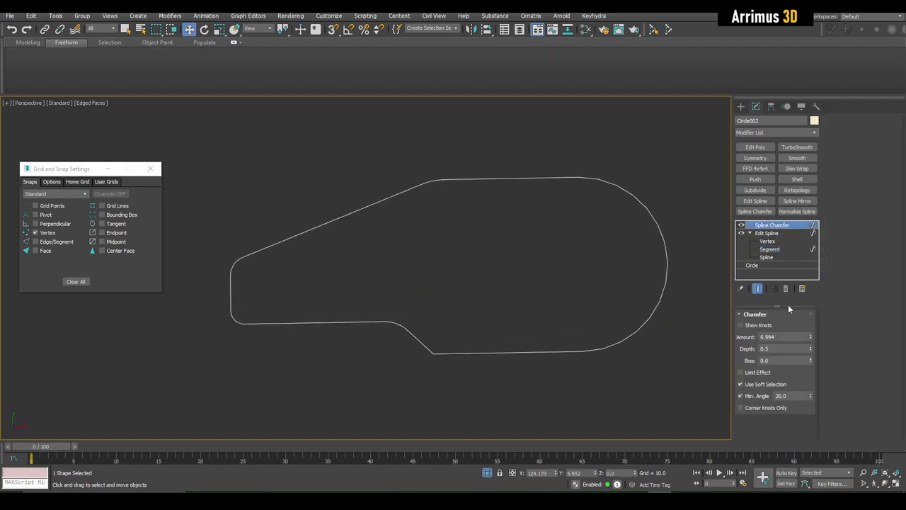
drag(810, 338, 831, 341)
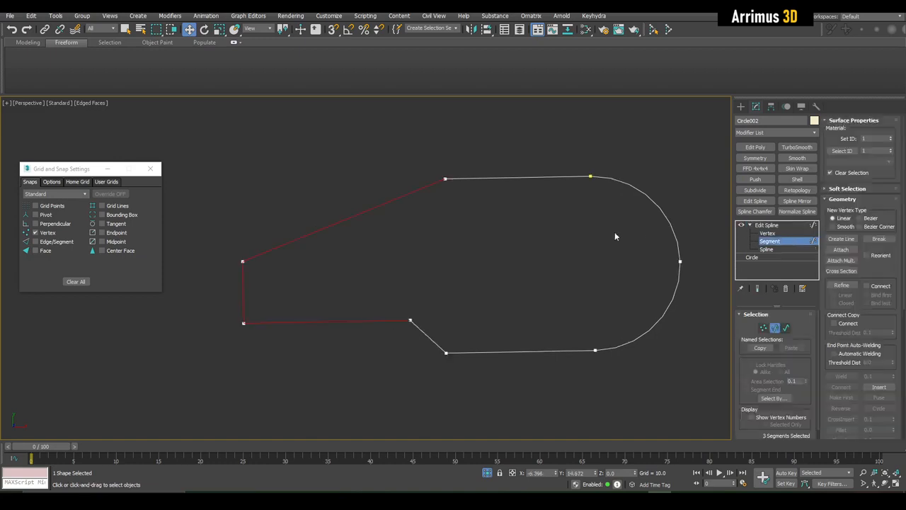
Leave Edit Spline's Segment level and add a Spline Mirror modifier to the whole outline
scroll(602, 227, down, 3)
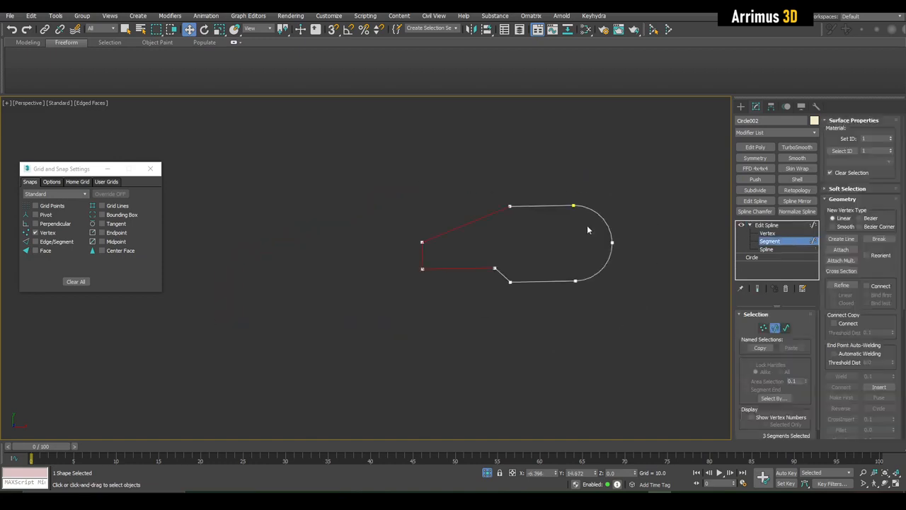
middle_drag(610, 234, 600, 239)
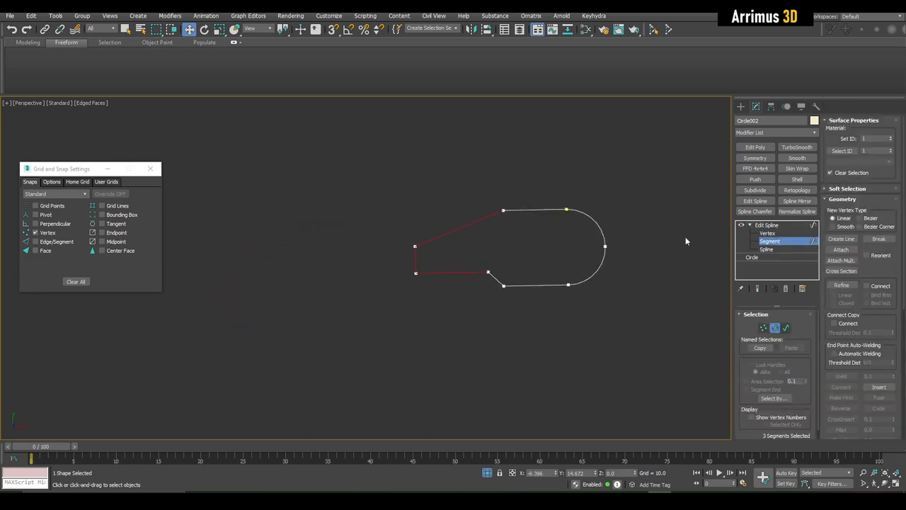
click(767, 225)
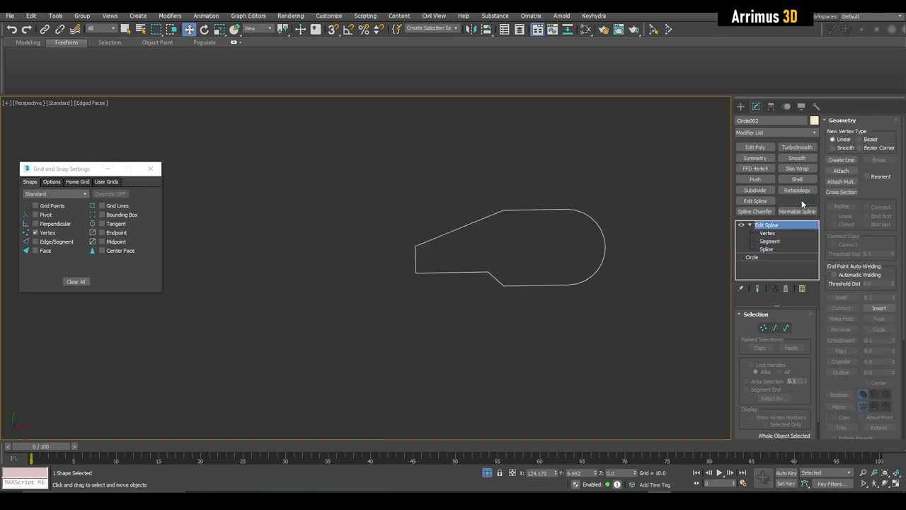
click(797, 200)
middle_drag(641, 247, 644, 267)
Move the Spline Mirror plane along X past the outline's narrow end, leaving a gap between the two halves
click(749, 225)
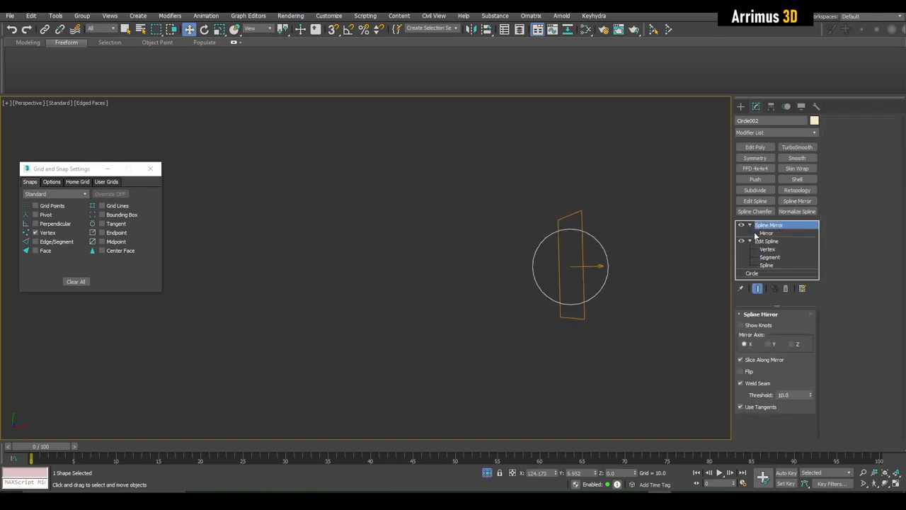
click(765, 233)
middle_drag(588, 269, 406, 254)
scroll(446, 259, up, 4)
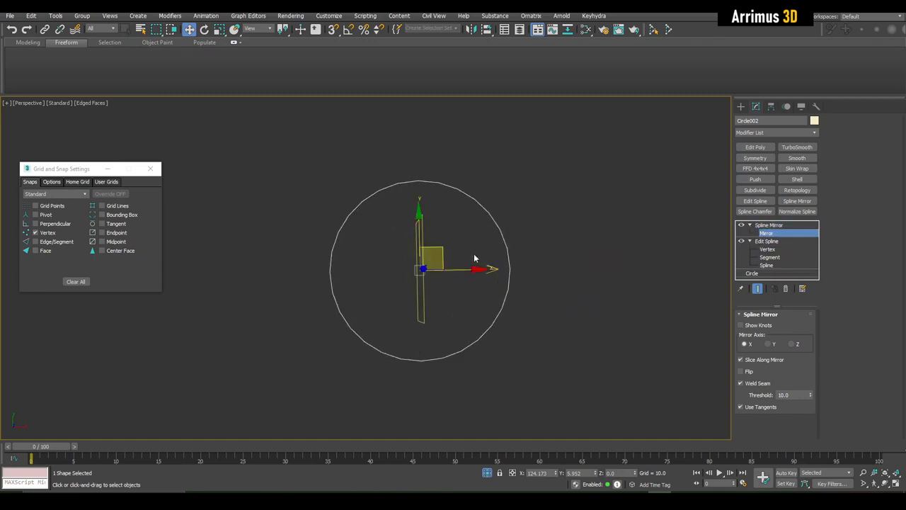
scroll(488, 259, down, 4)
drag(502, 265, 330, 265)
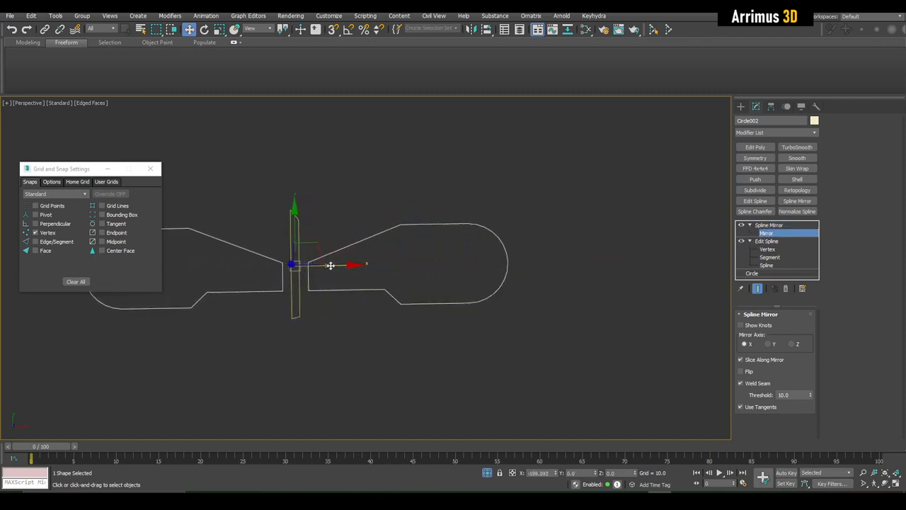
middle_drag(356, 264, 452, 279)
key(1)
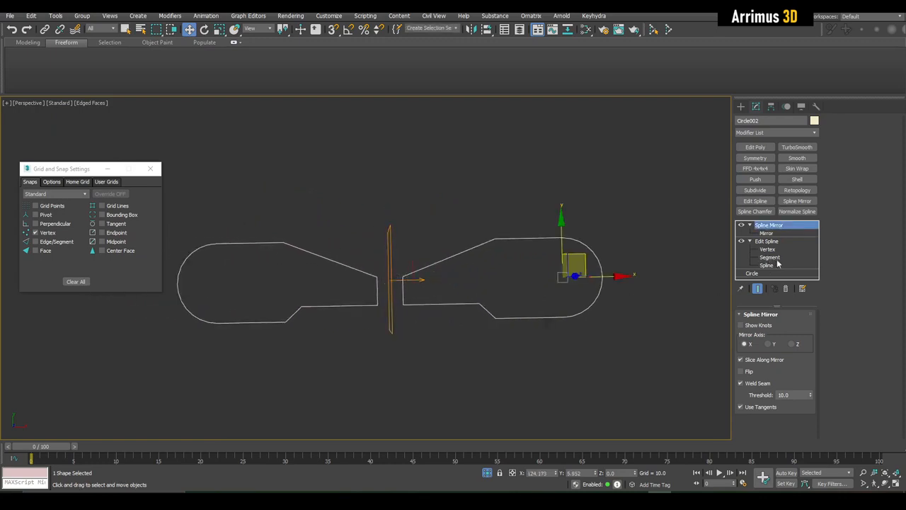
Try rotating the outline at Edit Spline's Spline level with the end result shown, and return to the modifier's top level
click(776, 264)
middle_drag(554, 251, 554, 248)
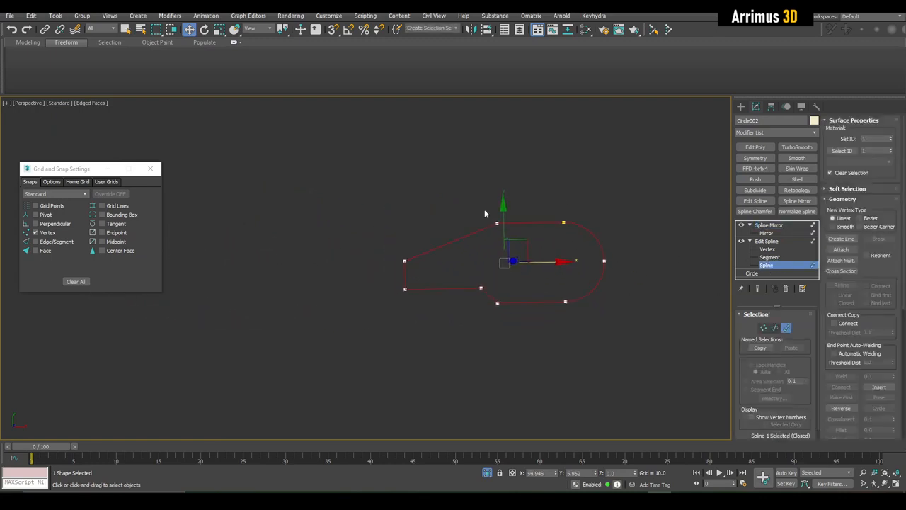
click(757, 288)
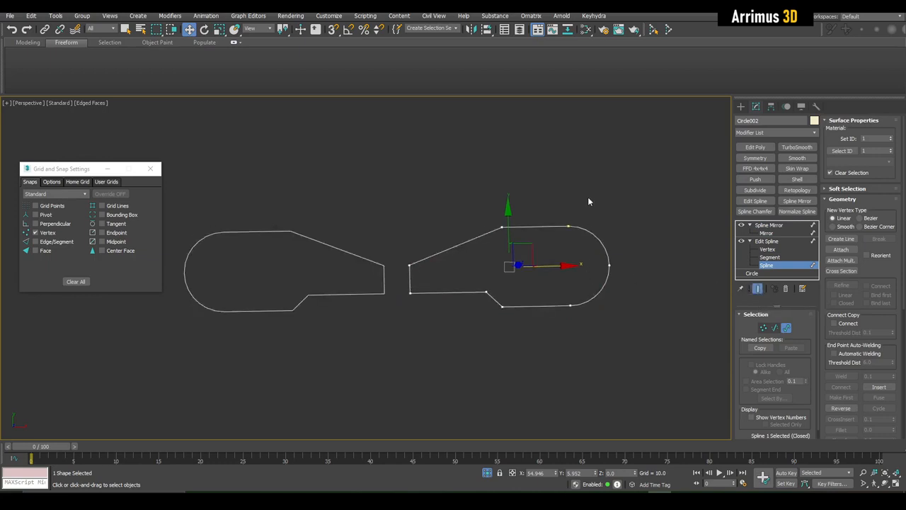
key(e)
drag(546, 235, 562, 262)
middle_drag(563, 263, 615, 273)
key(3)
key(q)
scroll(564, 275, up, 3)
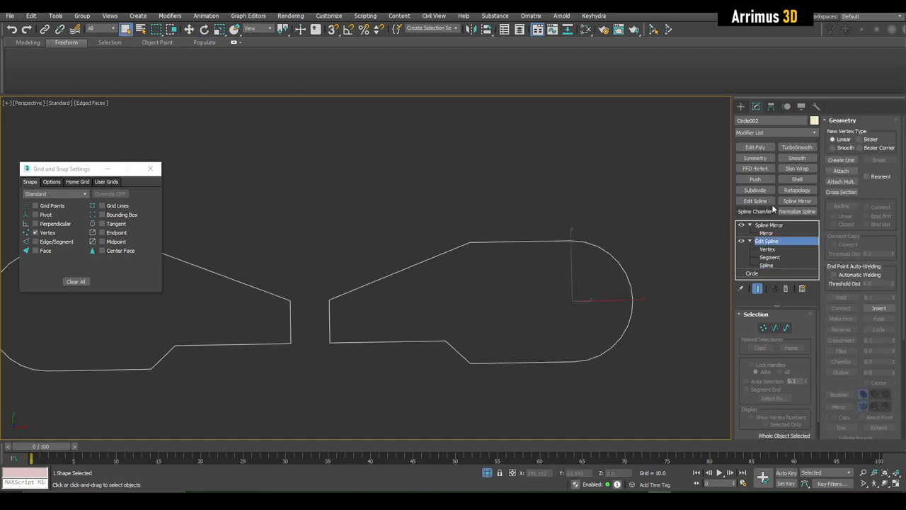
Add Extrude and Slice to the configured modifier set
click(803, 289)
click(831, 300)
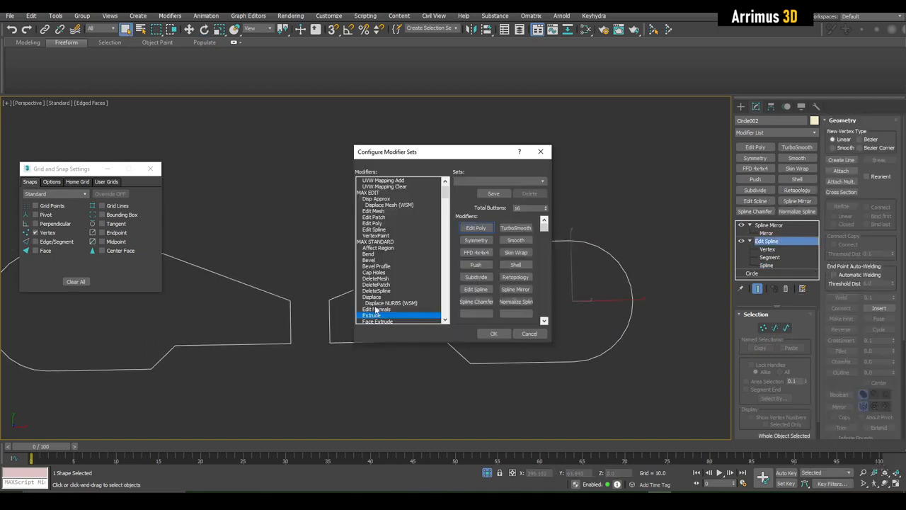
click(483, 316)
drag(444, 194, 456, 216)
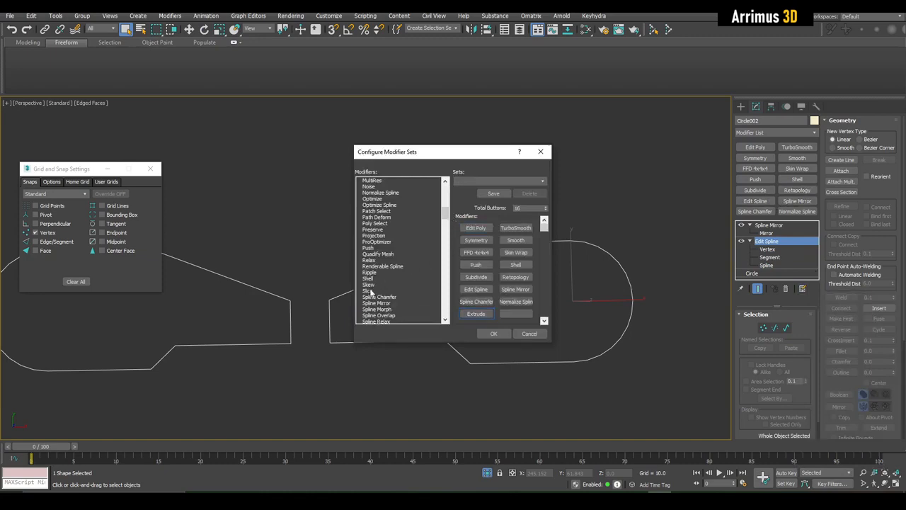
drag(369, 291, 404, 298)
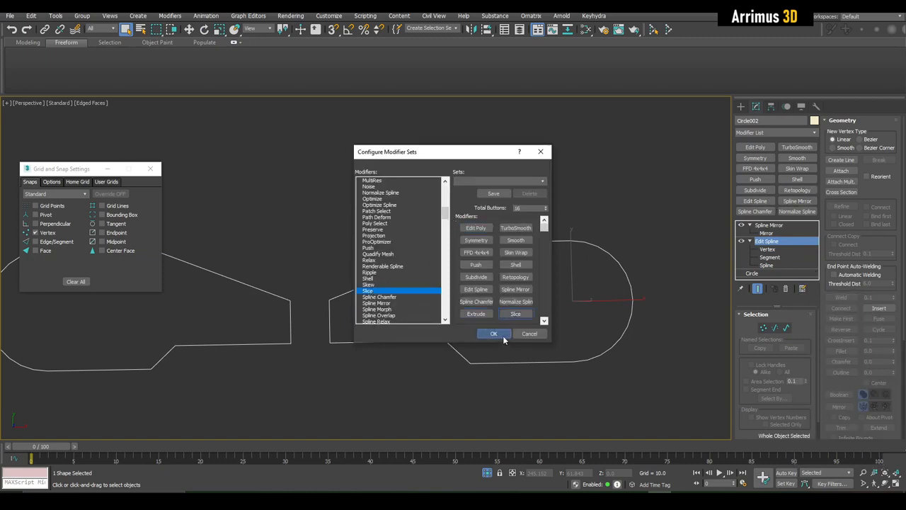
click(493, 334)
Apply an Extrude modifier directly above Edit Spline with an amount of 42.6
key(z)
click(751, 225)
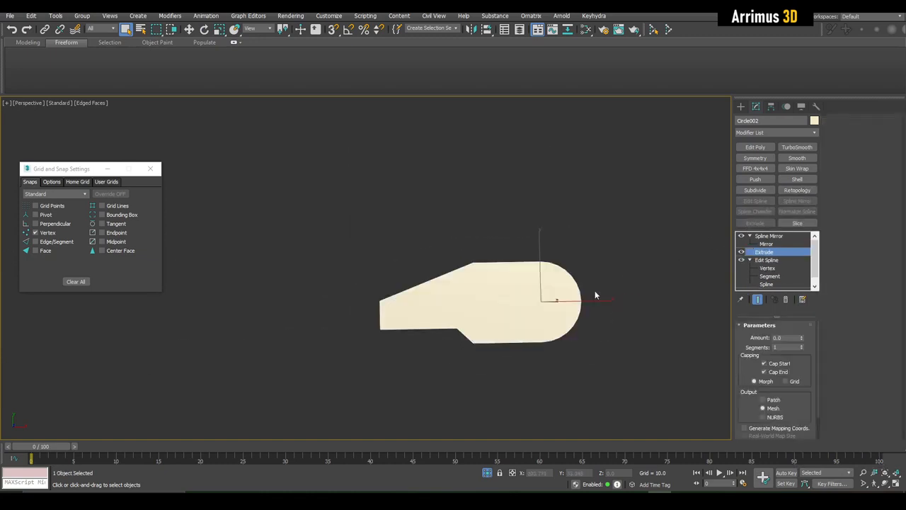
alt+middle_drag(527, 286, 501, 240)
key(z)
scroll(500, 240, down, 3)
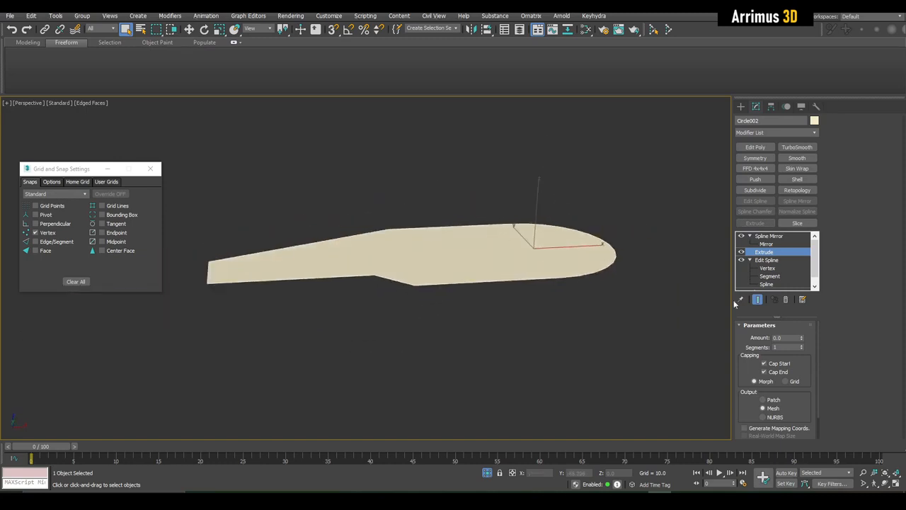
drag(801, 337, 801, 299)
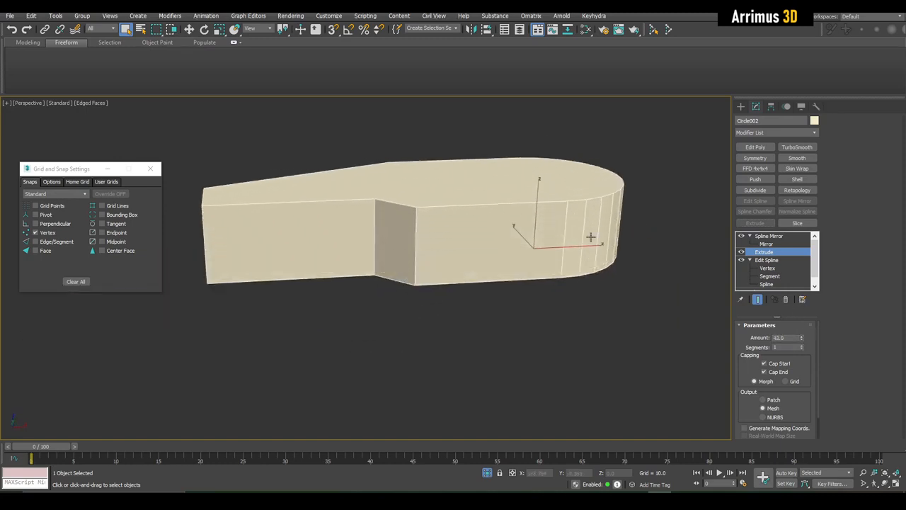
Select Spline Mirror above Extrude and examine how the mirror treats the extruded shape
scroll(599, 275, down, 4)
click(774, 238)
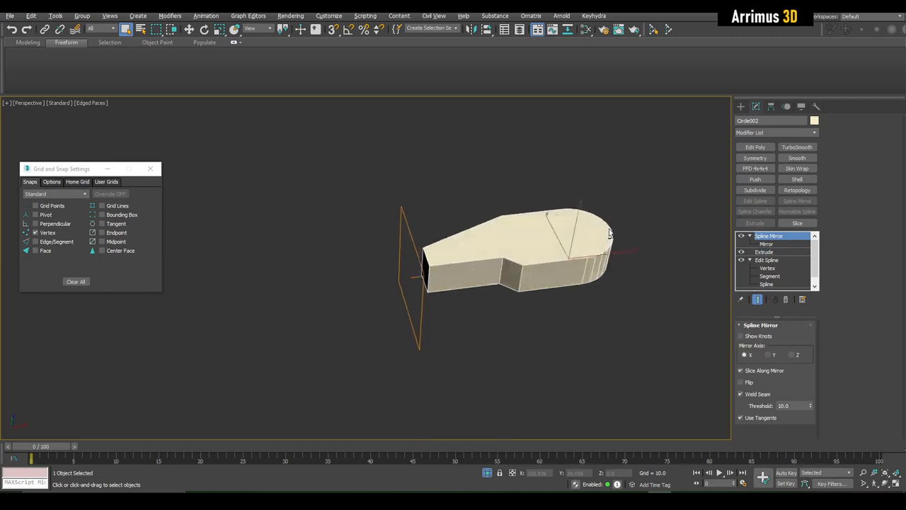
middle_drag(565, 210, 527, 247)
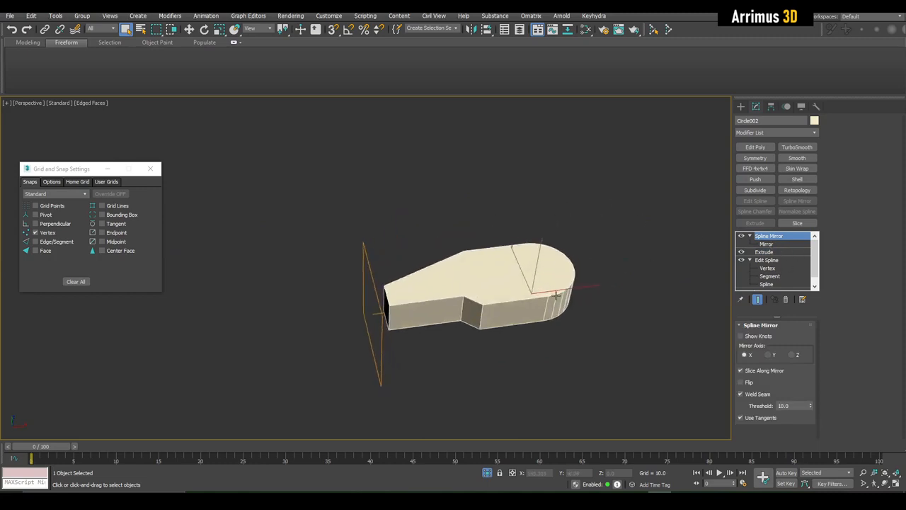
scroll(552, 305, up, 5)
scroll(491, 259, down, 4)
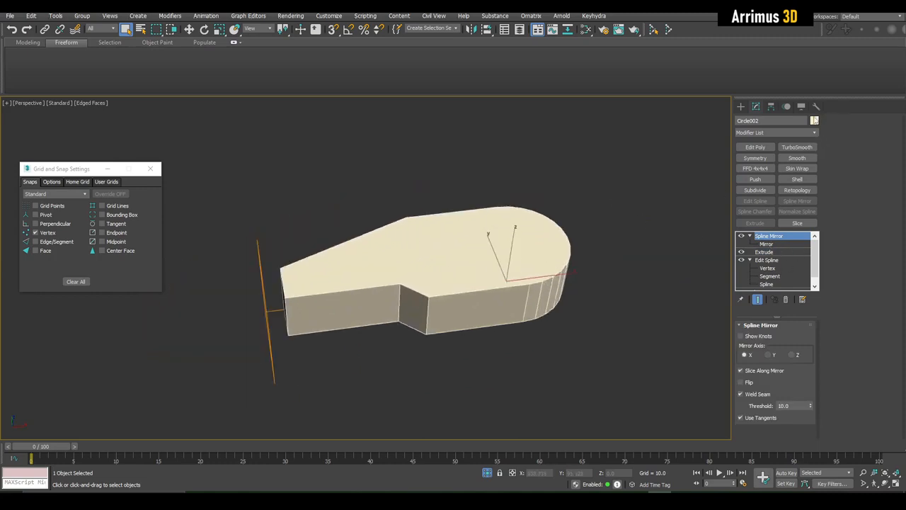
Change the extruded shape's object color to dark yellow
click(814, 120)
click(402, 243)
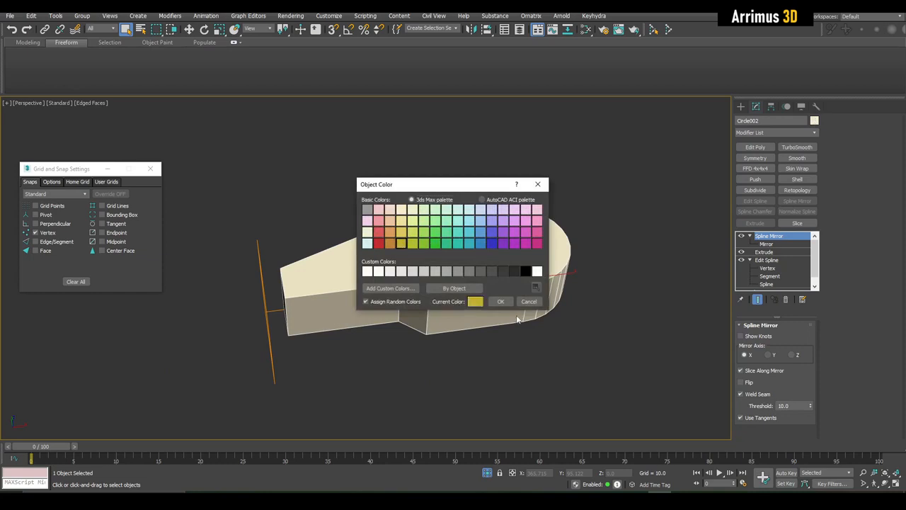
click(509, 303)
alt+middle_drag(579, 277, 556, 259)
scroll(565, 214, down, 3)
mouse_move(561, 218)
alt+middle_down()
mouse_move(590, 204)
mouse_move(575, 212)
alt+middle_up()
scroll(576, 212, up, 5)
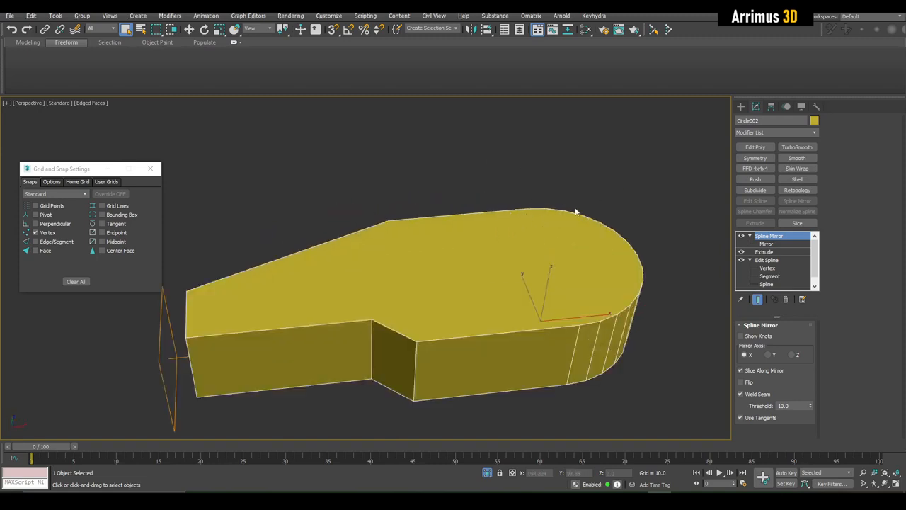
click(814, 121)
click(502, 305)
Reorder the modifier stack so Extrude sits above Spline Mirror
alt+middle_drag(443, 291, 456, 274)
scroll(446, 291, down, 3)
middle_drag(515, 284, 536, 267)
scroll(524, 273, down, 3)
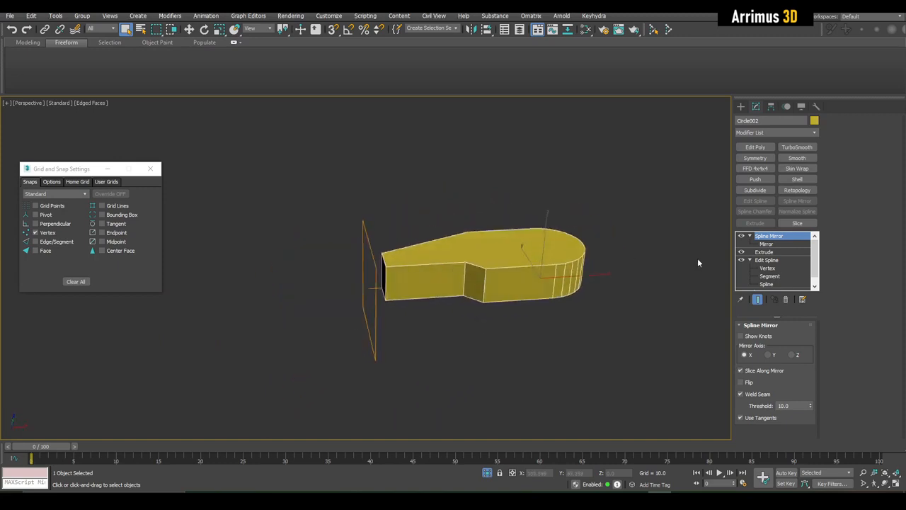
click(763, 253)
drag(768, 254, 769, 237)
scroll(619, 244, up, 3)
alt+middle_drag(613, 247, 612, 226)
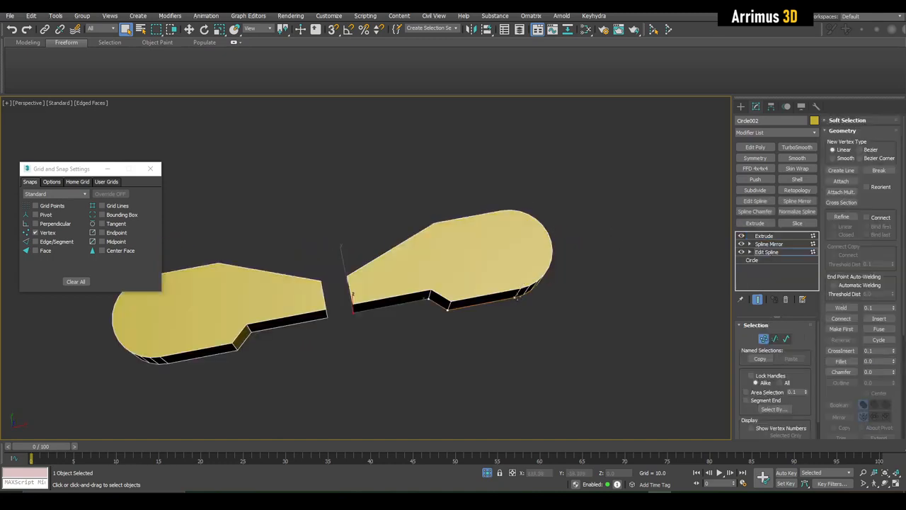
Exit Edit Spline's Vertex level and close the Grid and Snap Settings window
alt+middle_drag(531, 275, 560, 312)
key(1)
scroll(559, 312, up, 3)
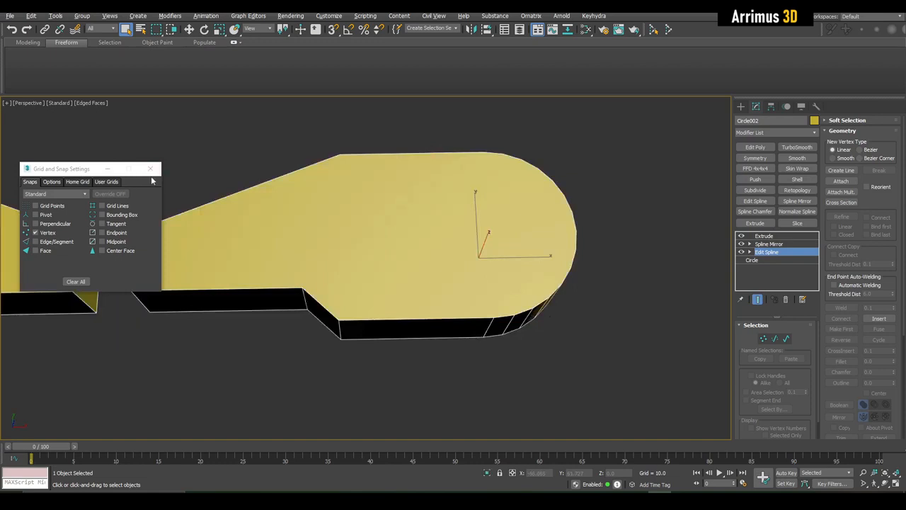
middle_drag(386, 267, 483, 297)
drag(84, 170, 73, 313)
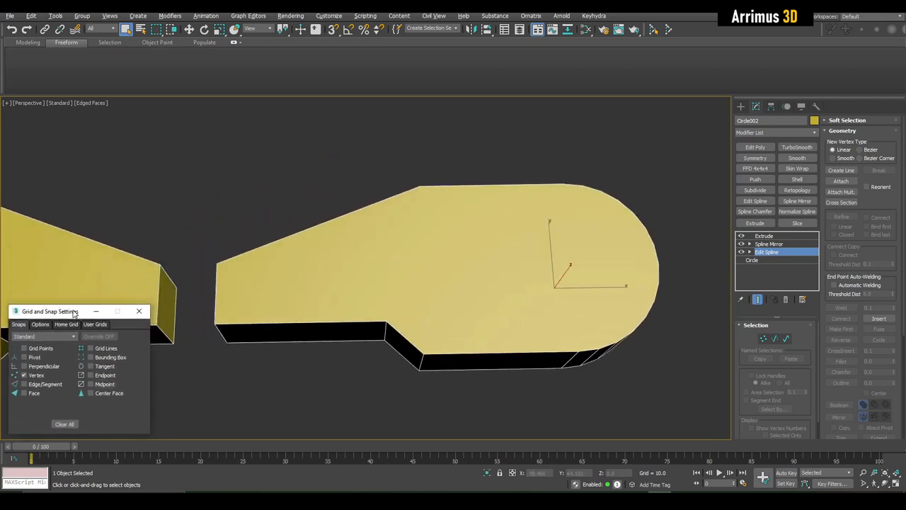
click(144, 311)
Temporarily disable Extrude and Spline Mirror to examine the outline and the separate circle inside its round end
scroll(383, 313, down, 5)
scroll(575, 320, up, 3)
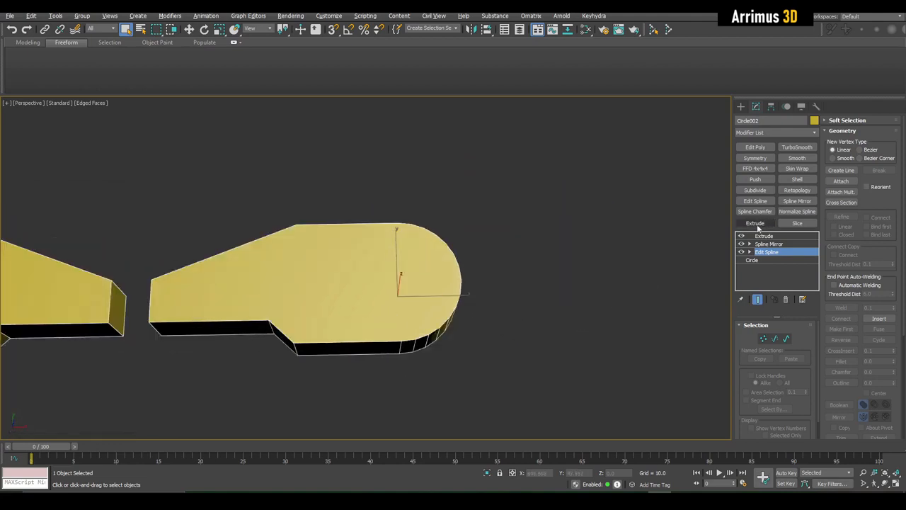
click(740, 236)
click(741, 243)
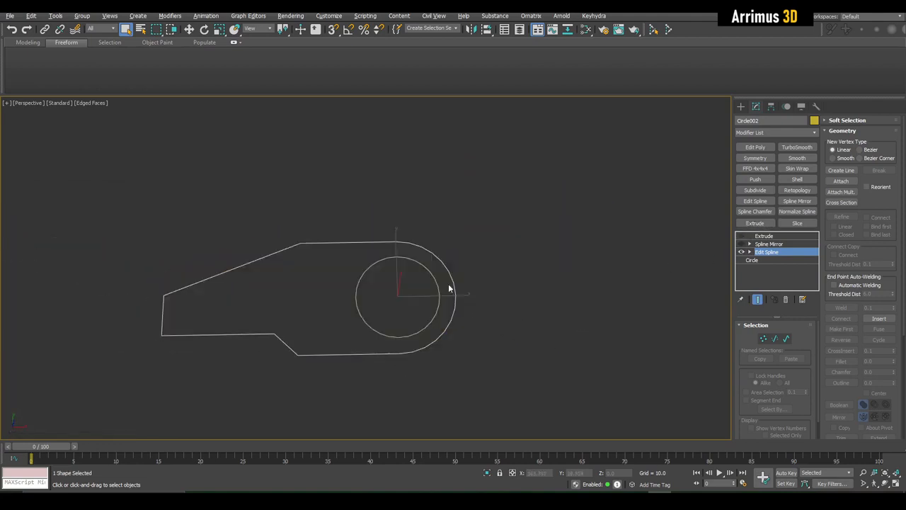
scroll(449, 288, up, 3)
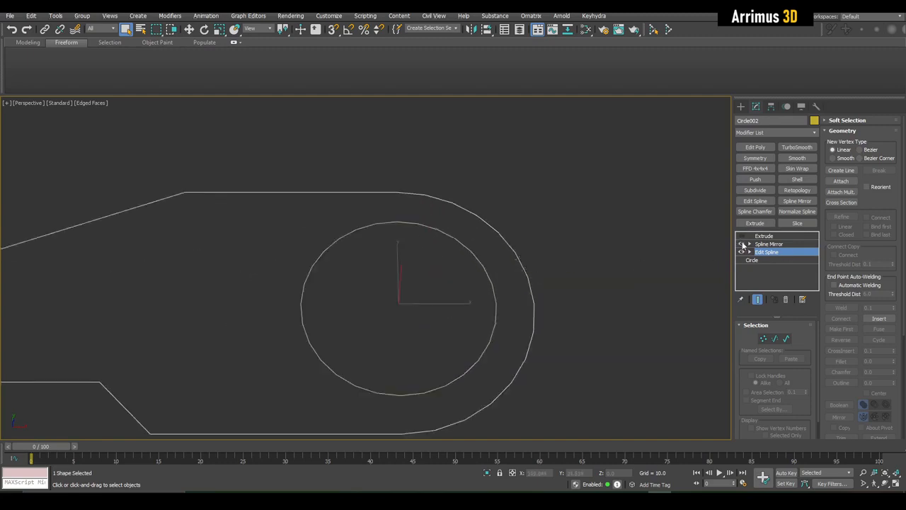
click(741, 243)
click(742, 236)
Try attaching the inner circle to the outline through Edit Spline to form a hole, and undo the attachment
click(764, 253)
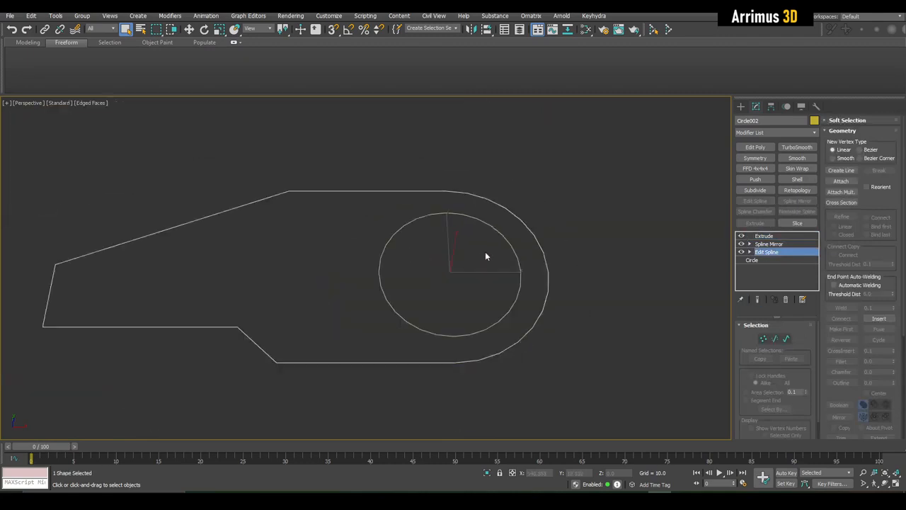
scroll(522, 257, down, 5)
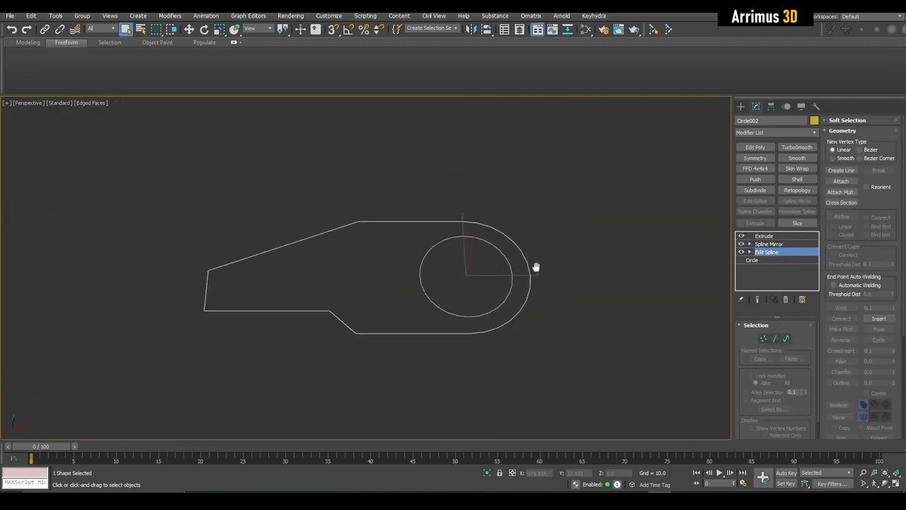
alt+middle_drag(515, 266, 526, 274)
click(841, 182)
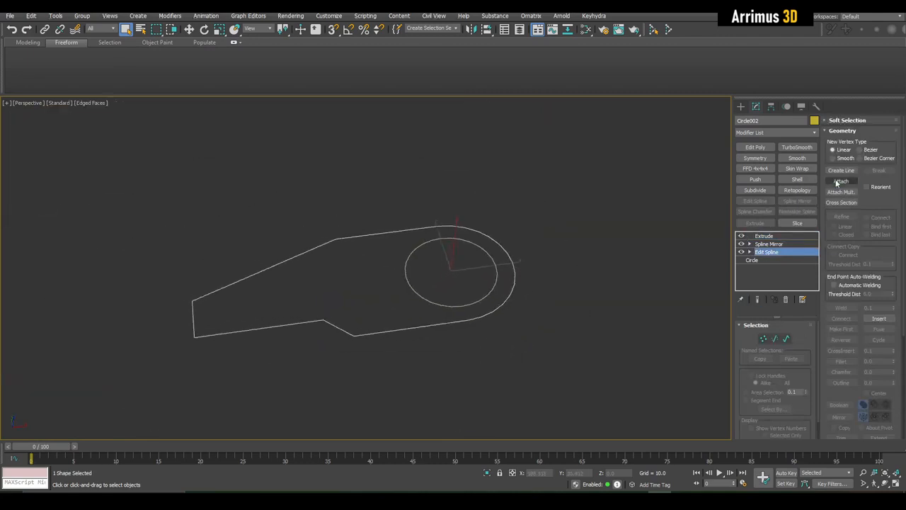
click(480, 249)
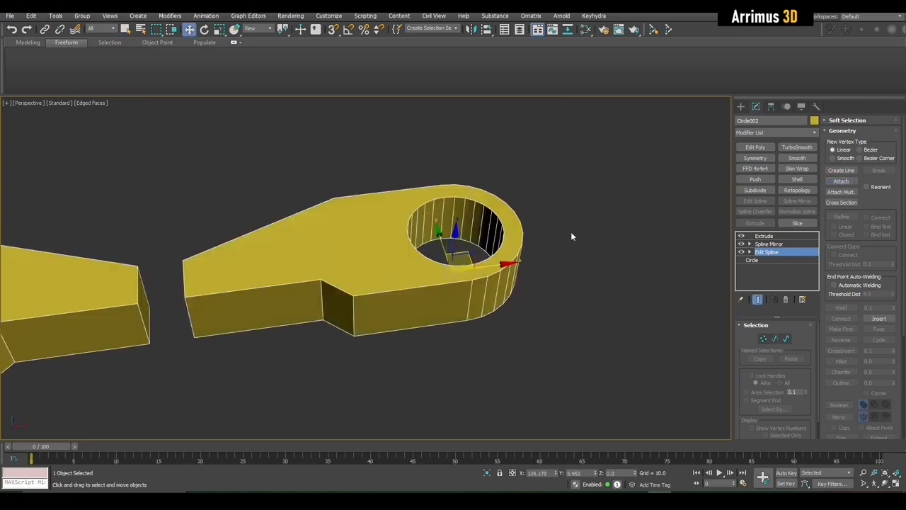
alt+middle_drag(570, 232, 485, 262)
scroll(471, 263, up, 2)
key(ctrl+z)
key(ctrl+z)
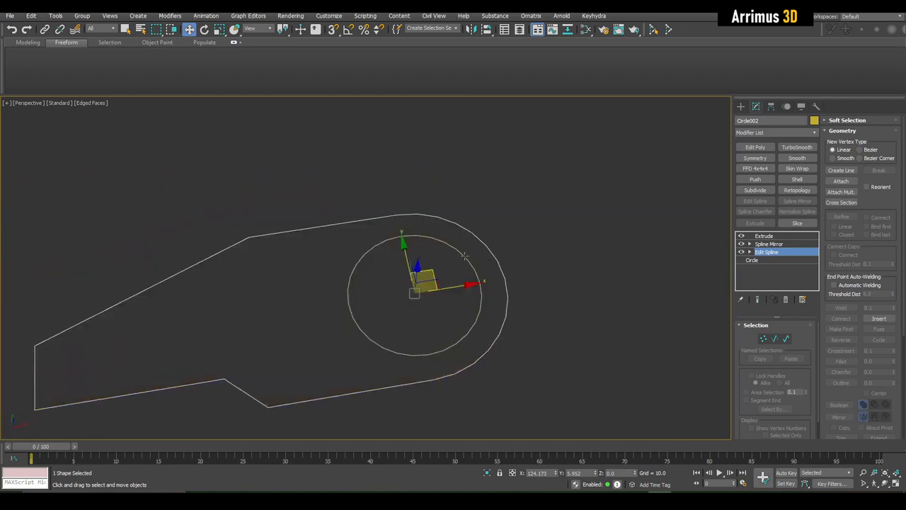
key(ctrl+z)
Clone the separate inner circle as an instance
key(ctrl+v)
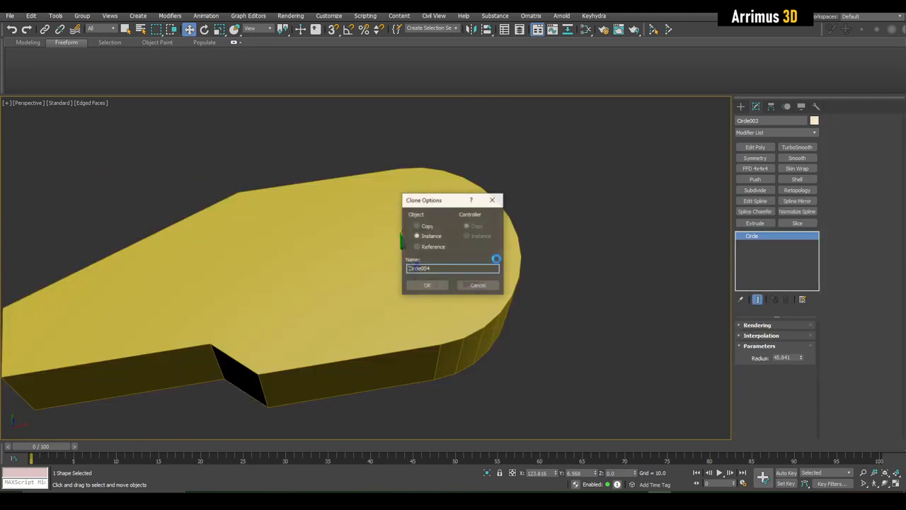
click(427, 286)
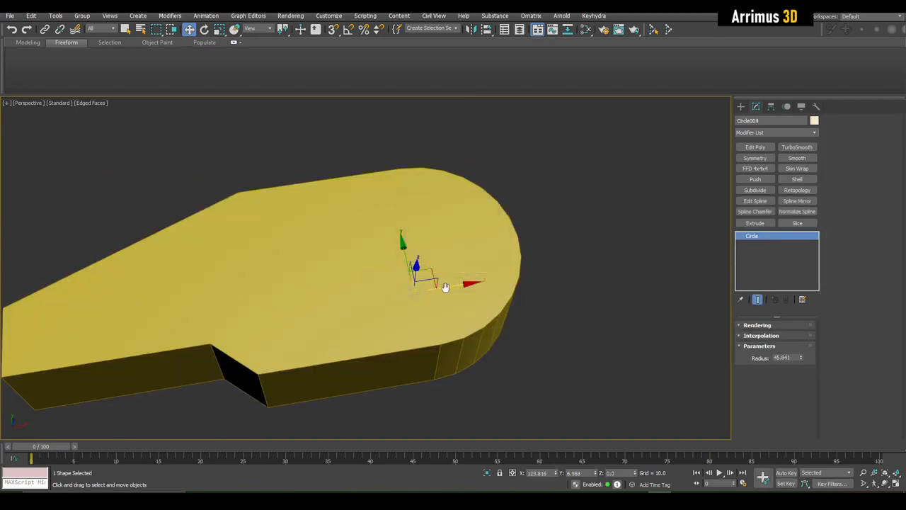
Move the circle clone straight down along Z to about 90 units below the plate, and deselect it
alt+middle_drag(445, 286, 436, 215)
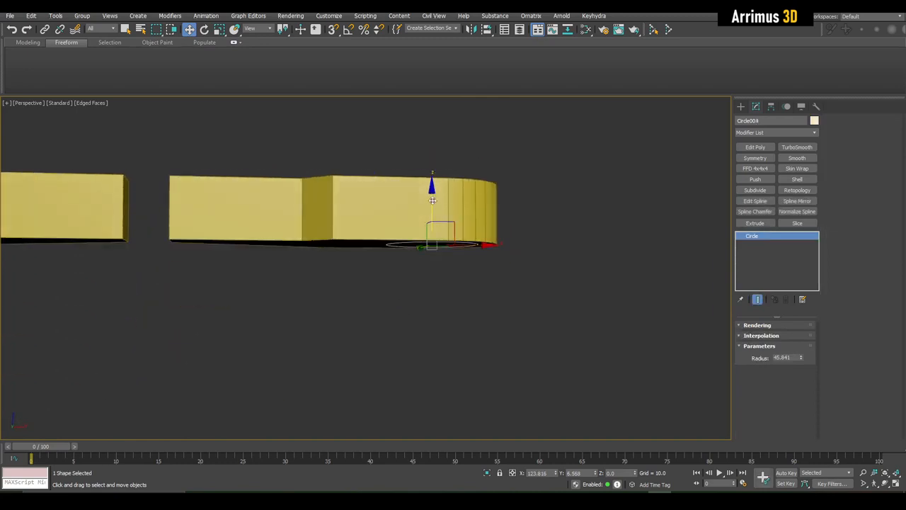
drag(432, 200, 435, 327)
key(q)
click(528, 291)
Attach the inner circle remaining inside the plate to its outline through Edit Spline to cut a hole
alt+middle_drag(528, 291, 506, 344)
click(457, 247)
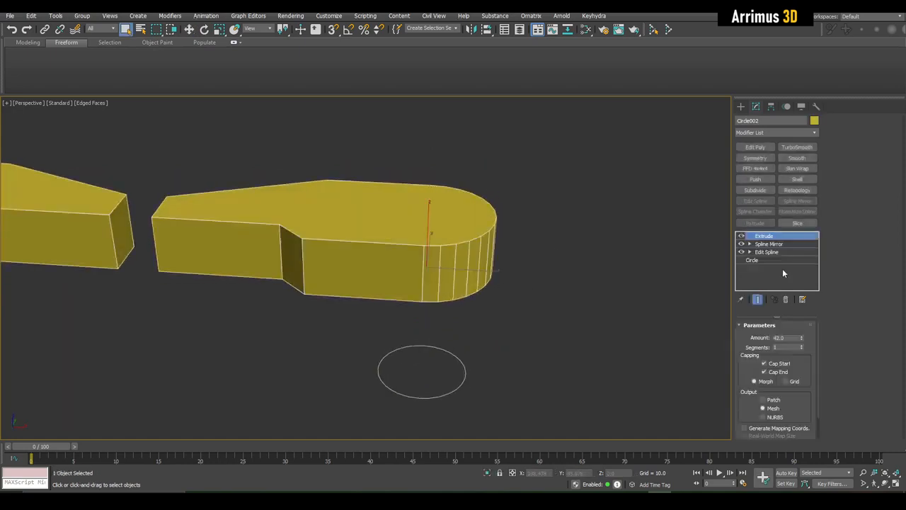
click(767, 252)
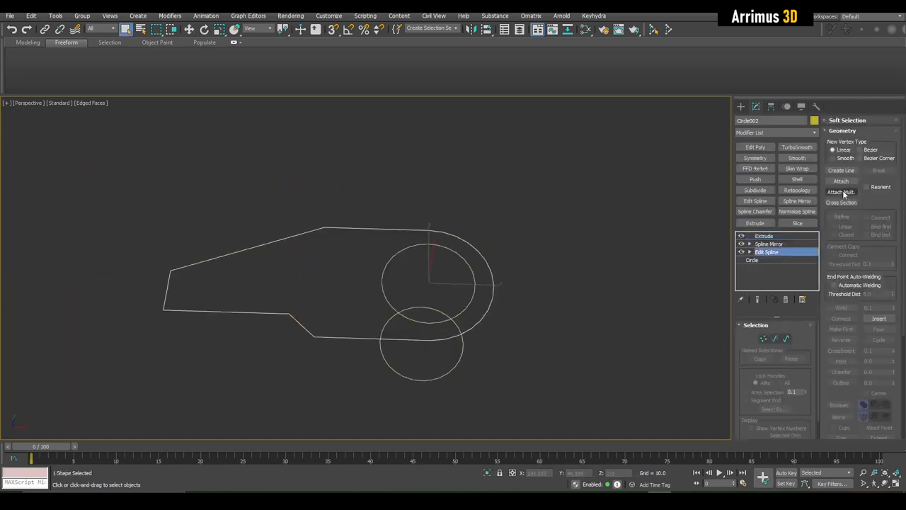
click(841, 182)
click(467, 266)
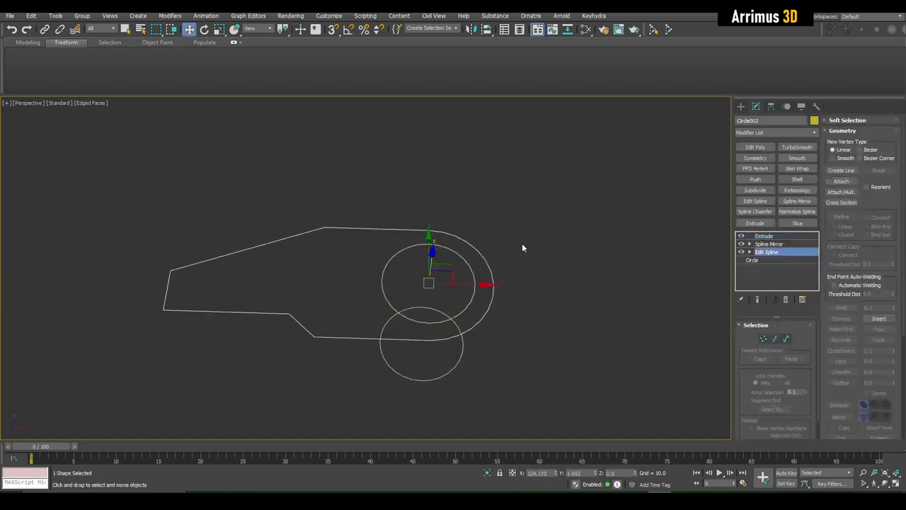
Select the lowered circle clone and reset its Z position to 0 so it sits inside the hole
click(502, 294)
alt+middle_drag(506, 278, 509, 345)
drag(508, 345, 465, 370)
key(w)
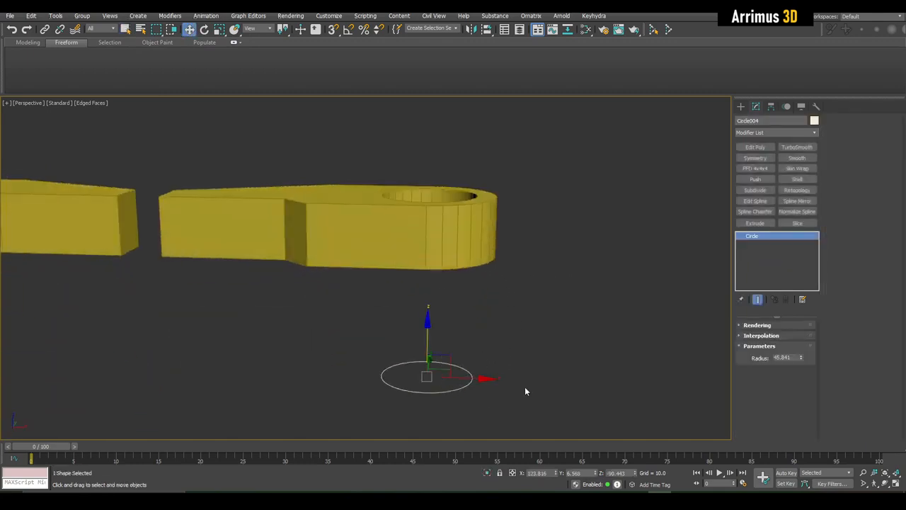
right_click(635, 473)
alt+middle_drag(583, 280, 587, 314)
scroll(549, 261, up, 3)
middle_drag(548, 261, 555, 312)
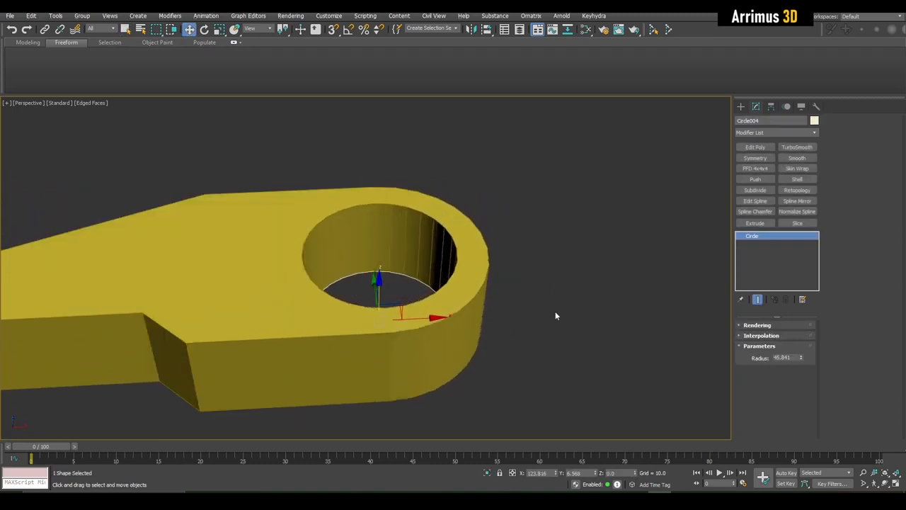
Extrude the inner circle by 42 and change its object colour to dark grey
click(760, 224)
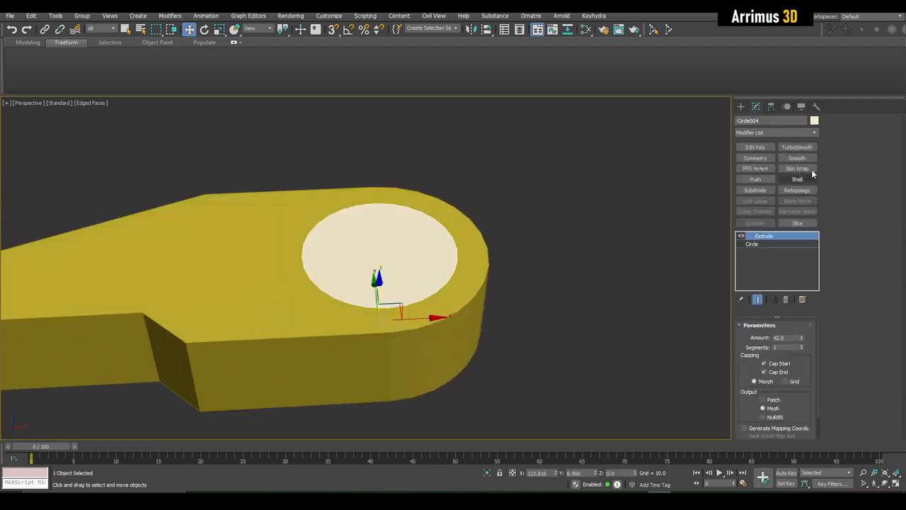
click(813, 120)
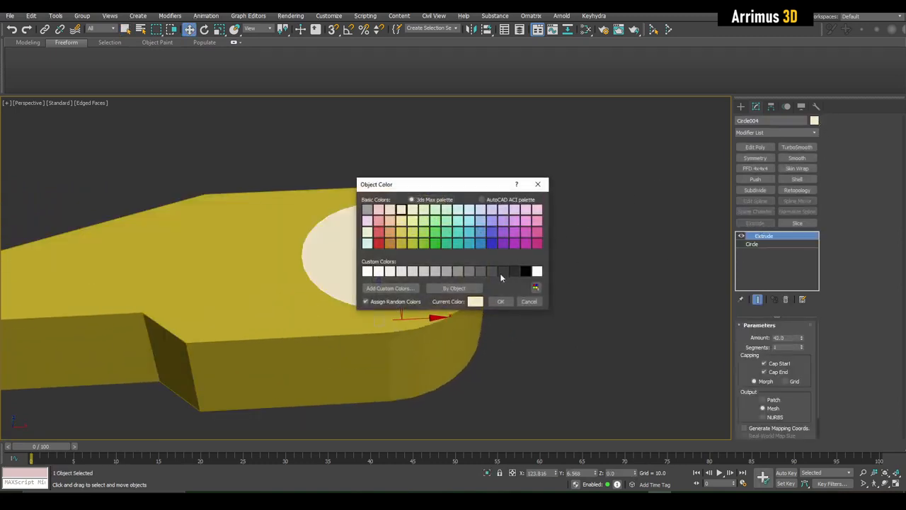
click(501, 301)
scroll(503, 300, down, 5)
click(537, 266)
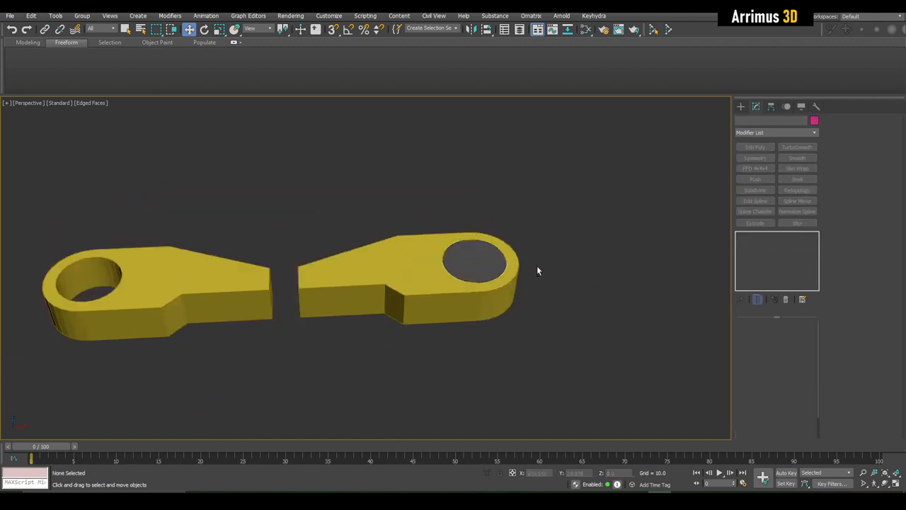
Select the yellow plate and delete Spline Mirror from its modifier stack
alt+middle_drag(536, 266, 536, 296)
click(402, 275)
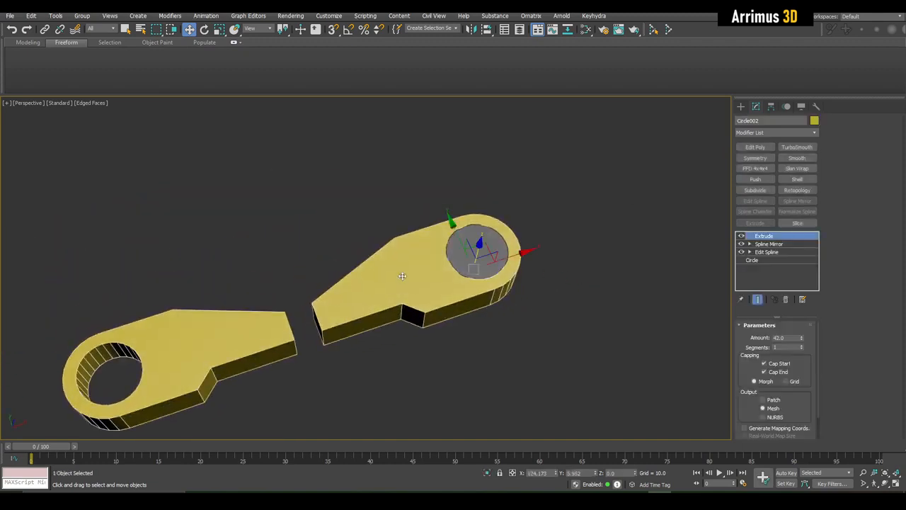
click(789, 243)
right_click(782, 243)
click(785, 260)
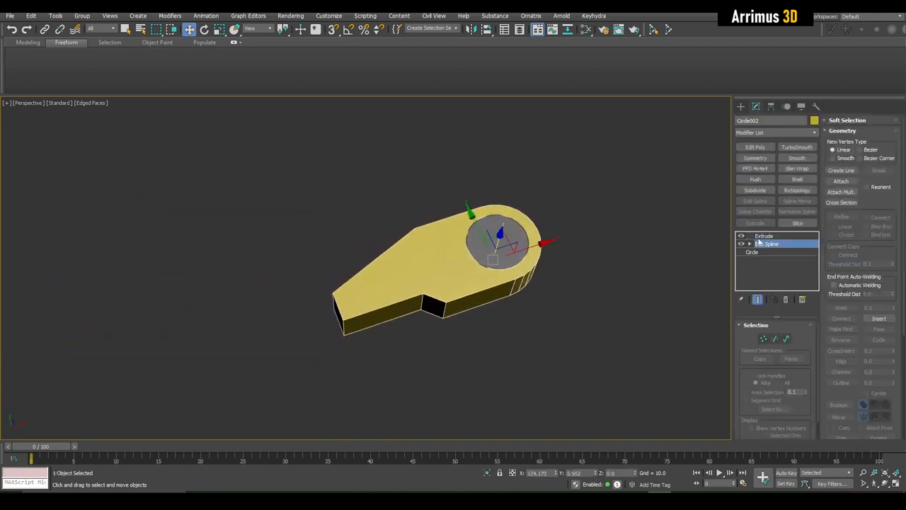
Temporarily disable the plate's Extrude to examine its outline against the extruded inner circle
click(765, 235)
click(741, 236)
key(q)
click(612, 262)
alt+middle_drag(612, 261, 569, 248)
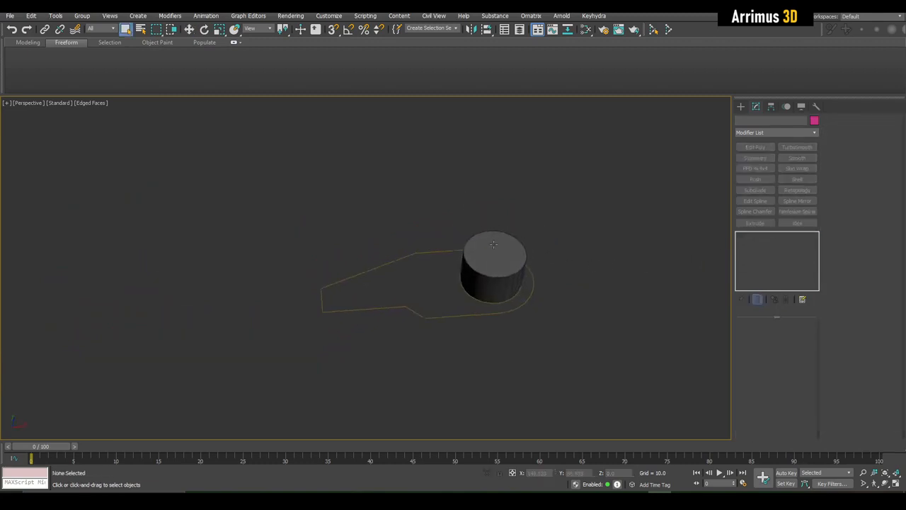
click(493, 242)
scroll(492, 245, up, 3)
alt+middle_drag(492, 244, 491, 259)
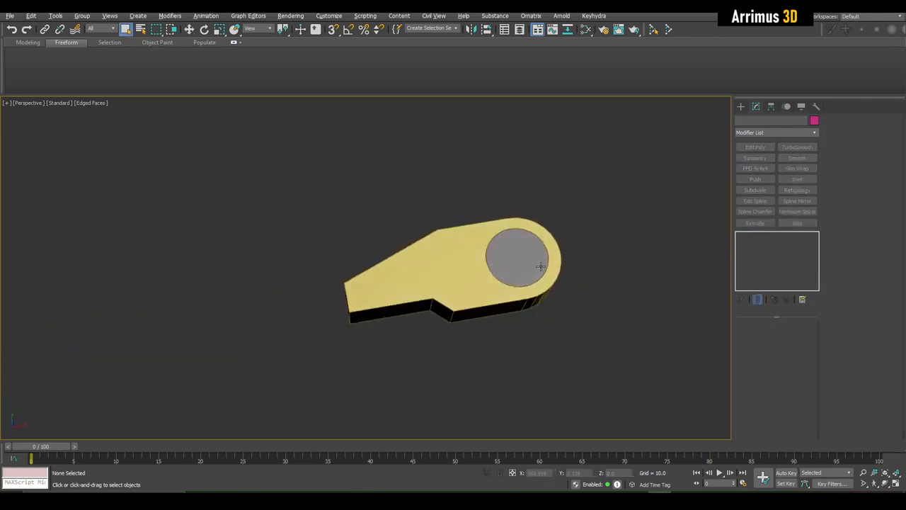
scroll(538, 265, down, 5)
alt+middle_drag(533, 267, 515, 294)
middle_drag(515, 295, 467, 258)
scroll(466, 258, up, 5)
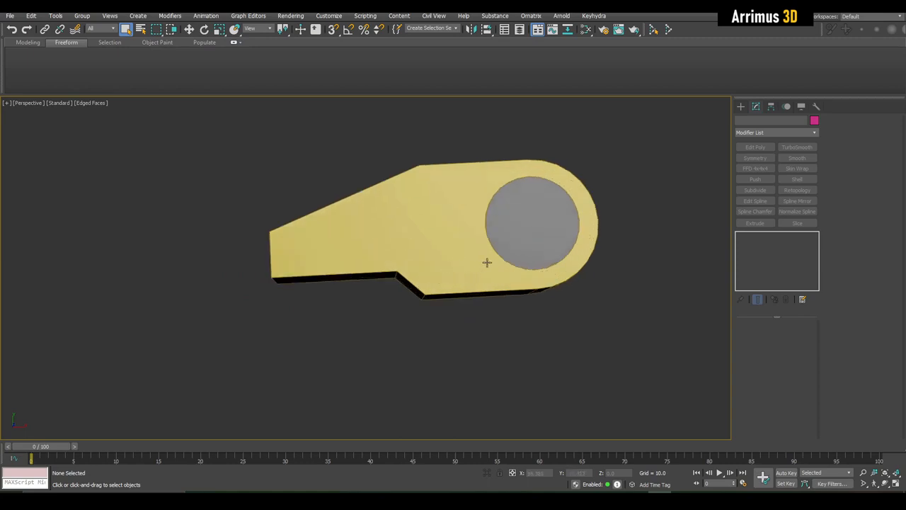
At the plate's Edit Spline Vertex level, select the narrow-end vertices and try moving them along X
click(428, 239)
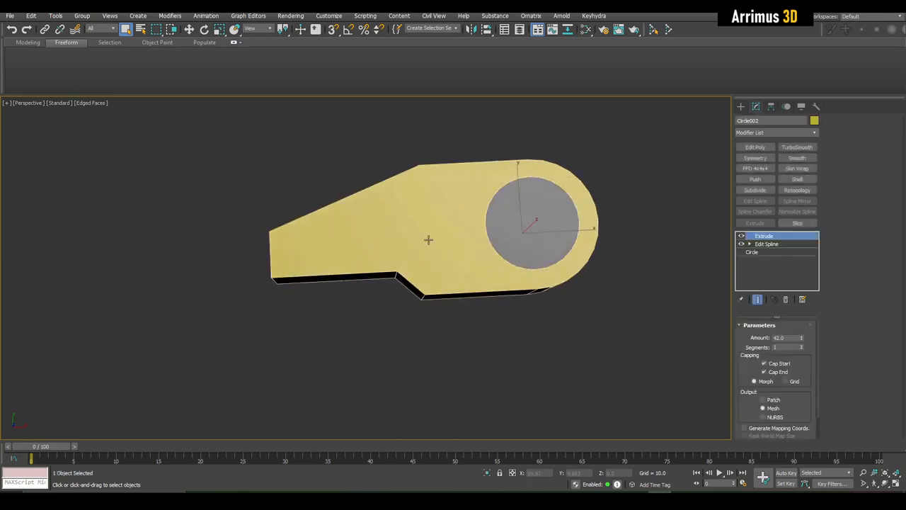
click(769, 245)
middle_drag(405, 233, 425, 232)
scroll(425, 237, down, 3)
key(1)
drag(305, 186, 366, 273)
key(w)
middle_drag(368, 274, 433, 278)
drag(444, 267, 426, 282)
key(backslash)
right_click(426, 282)
middle_drag(426, 282, 425, 293)
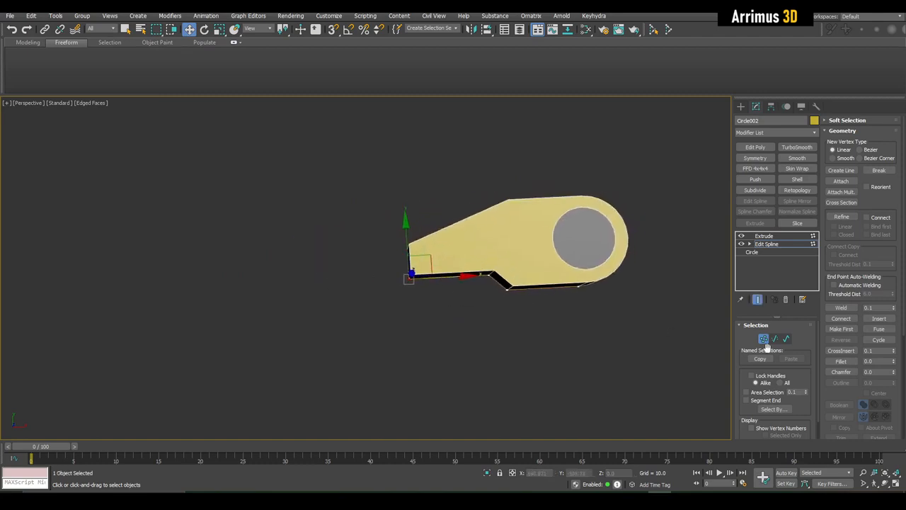
Lengthen the plate by moving its narrow-end vertices outward along X, and leave Edit Spline's Vertex level
click(760, 302)
click(759, 302)
middle_drag(453, 255, 466, 265)
drag(465, 285, 436, 305)
middle_drag(436, 305, 421, 265)
scroll(380, 271, up, 4)
click(776, 245)
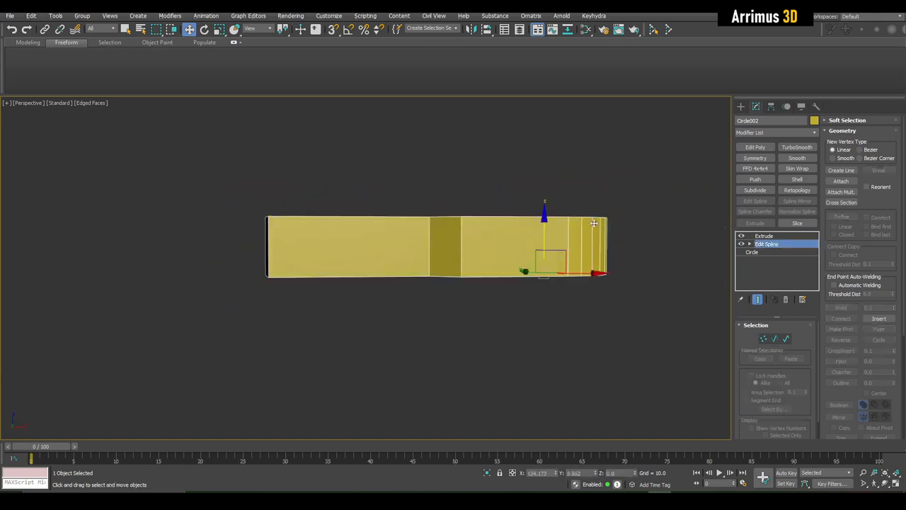
Add Symmetry on the Z axis above Extrude and offset its mirror to leave a narrow gap between the plates
alt+middle_drag(594, 223, 572, 223)
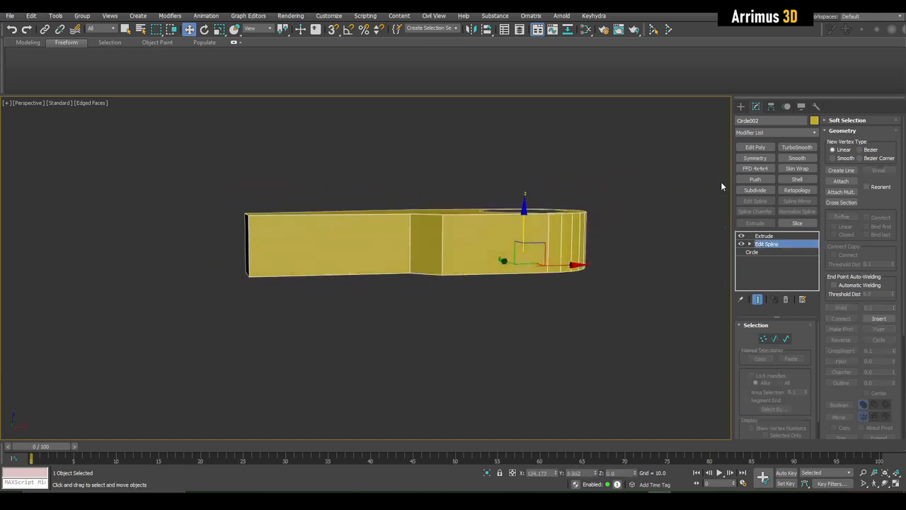
click(775, 236)
click(763, 159)
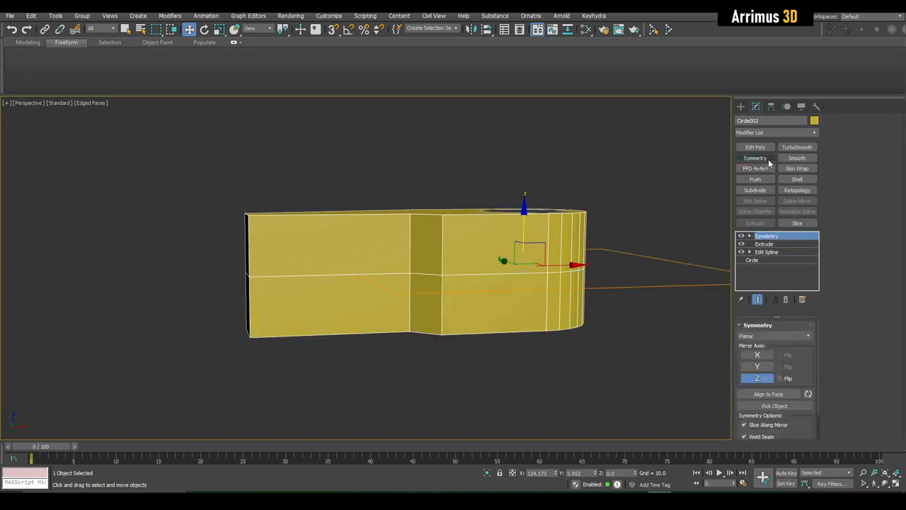
middle_drag(561, 238, 553, 231)
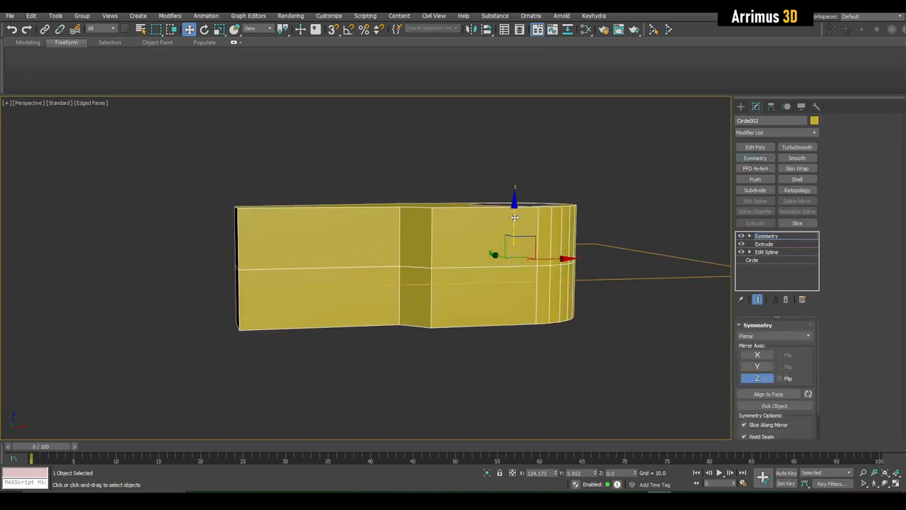
drag(514, 217, 521, 222)
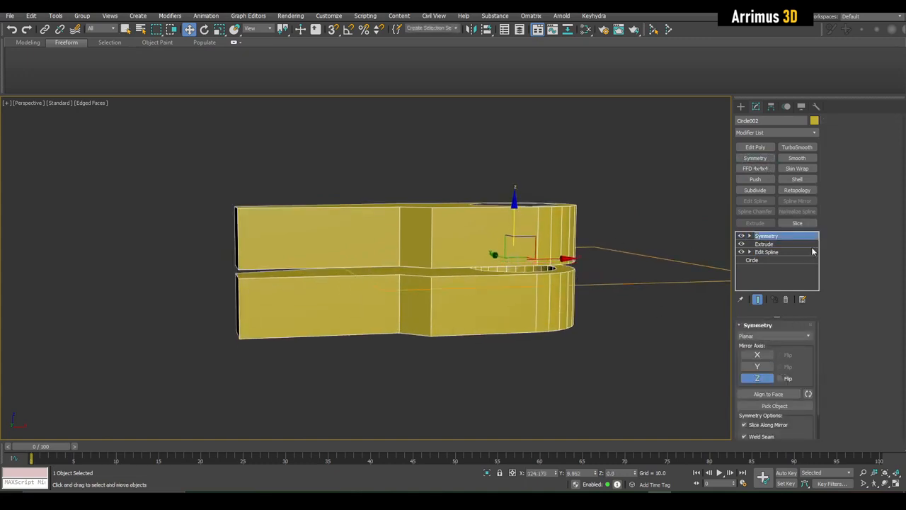
Set the plate's Extrude amount to 21
click(773, 244)
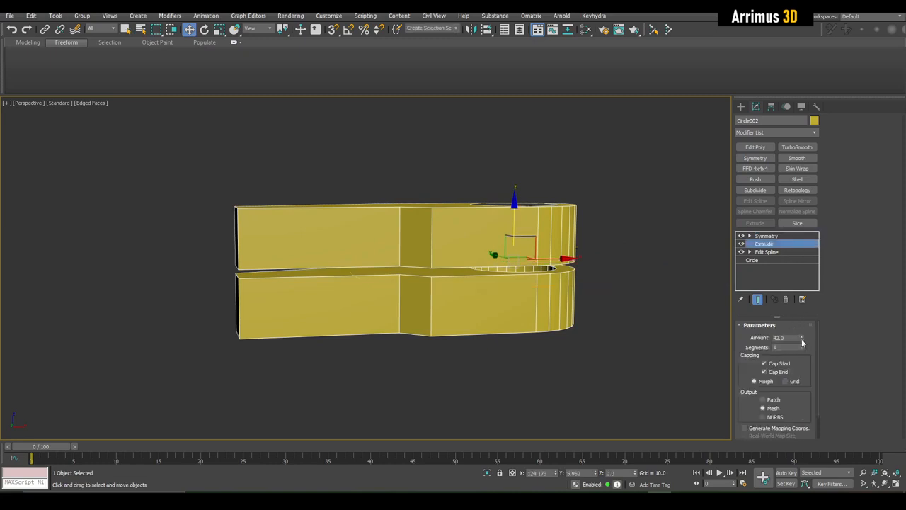
drag(802, 339, 807, 359)
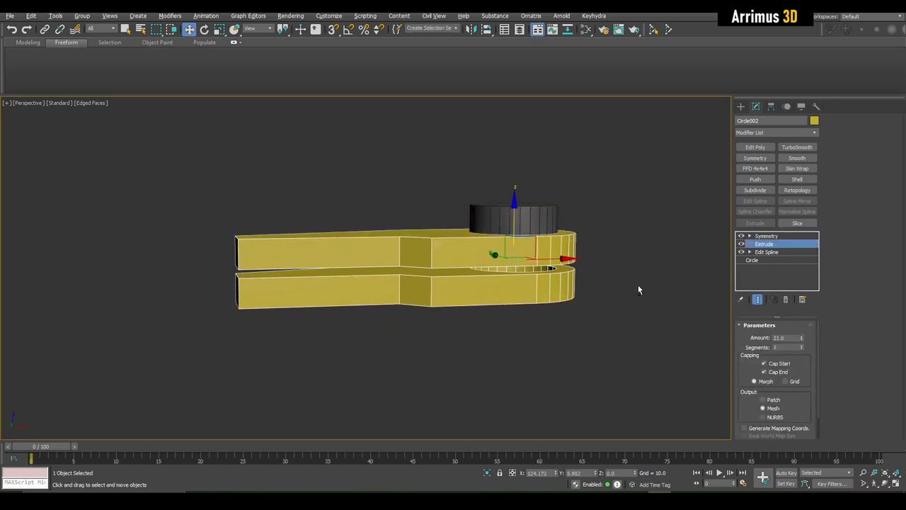
scroll(597, 286, up, 3)
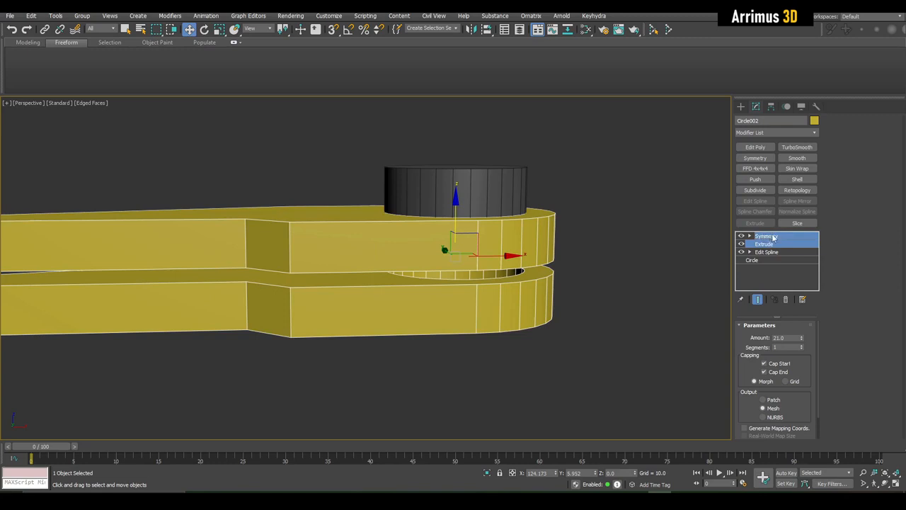
Copy the plate's Extrude and Symmetry modifiers and remove the inner circle's own Extrude
right_click(773, 238)
click(782, 272)
right_click(772, 236)
click(780, 246)
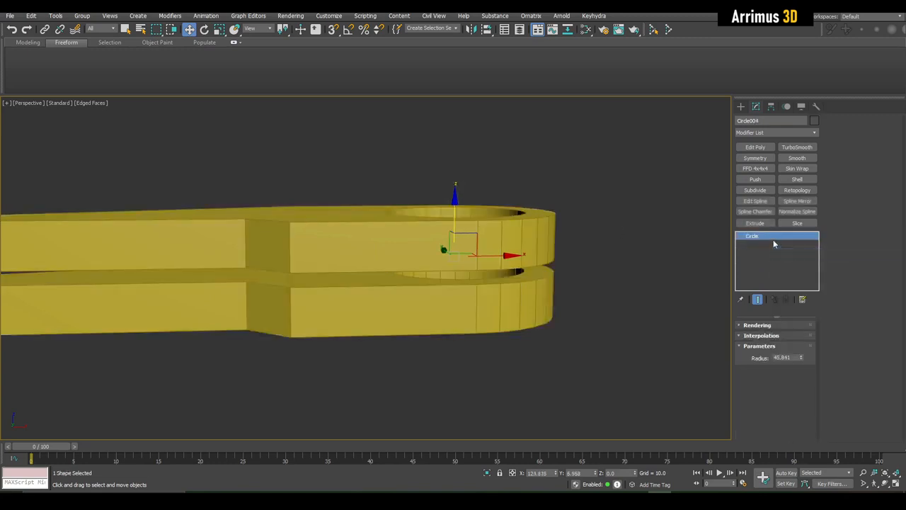
Try pasting the copied Extrude and Symmetry onto the inner circle as independent copies, examine the result, and undo the paste
right_click(766, 240)
click(774, 243)
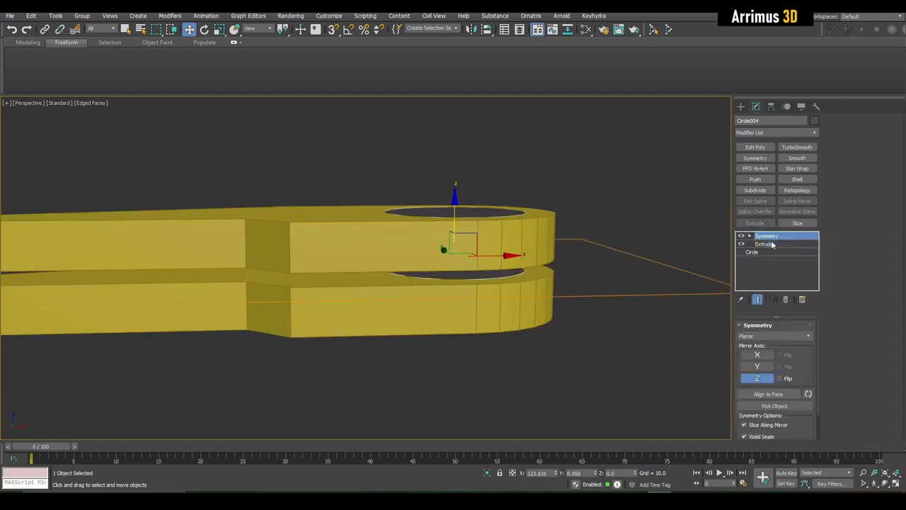
alt+middle_drag(562, 234, 520, 226)
alt+middle_drag(440, 211, 542, 248)
scroll(496, 236, down, 8)
scroll(527, 243, up, 4)
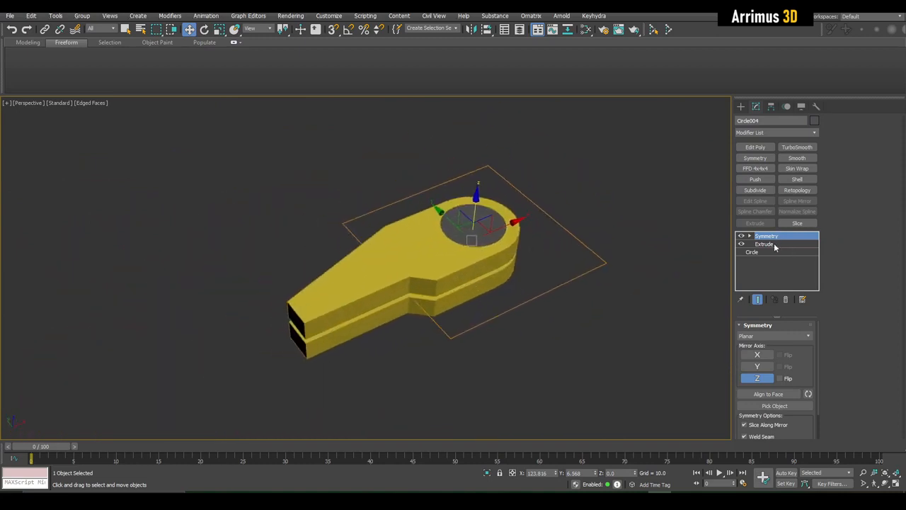
alt+middle_drag(709, 259, 612, 263)
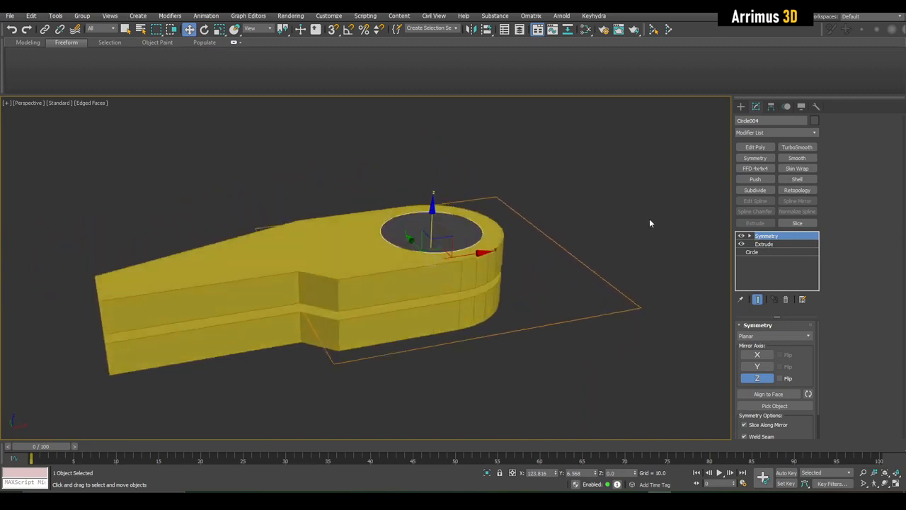
key(ctrl+z)
Paste the copied Extrude and Symmetry onto the inner circle as instances, and select the plate
right_click(759, 237)
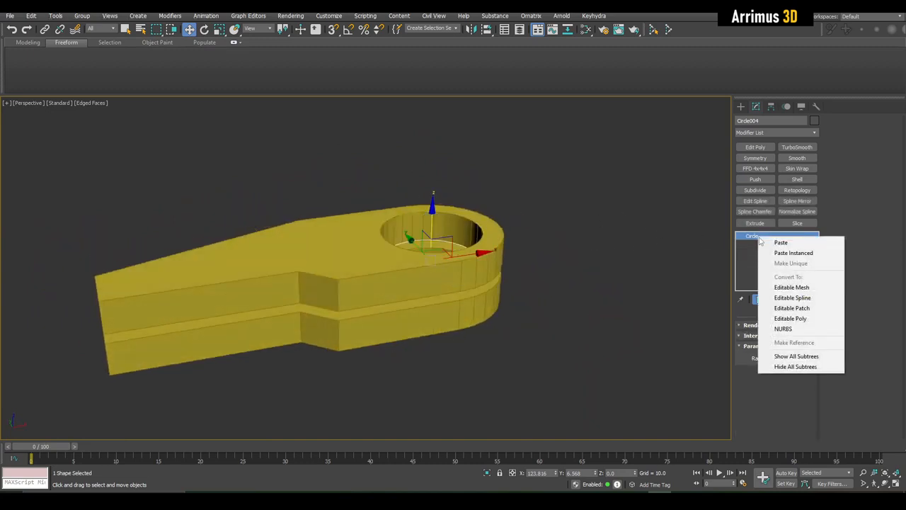
click(791, 253)
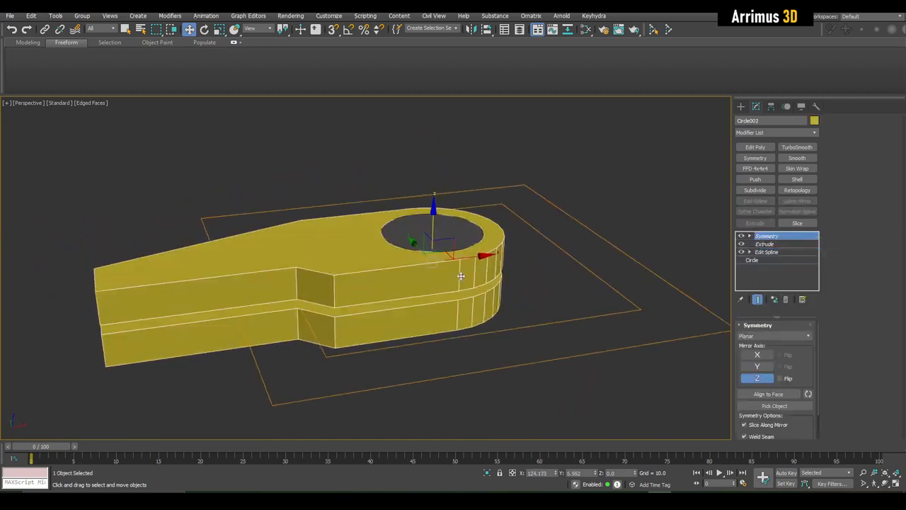
scroll(455, 258, up, 3)
alt+middle_drag(461, 276, 455, 253)
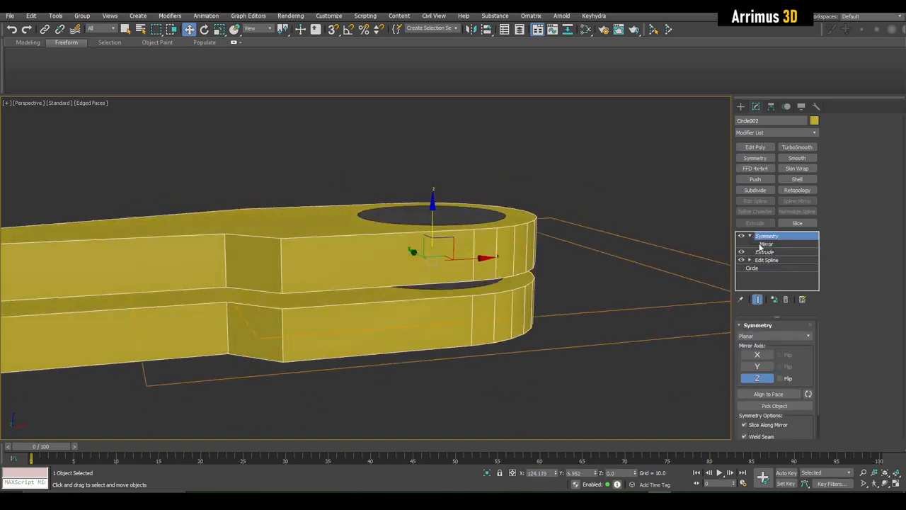
Test the shared gap by shifting the instanced Symmetry's Mirror along Z
click(763, 244)
scroll(564, 256, down, 3)
alt+middle_drag(518, 251, 511, 234)
drag(488, 227, 522, 225)
alt+middle_drag(521, 222, 544, 240)
Try a larger amount on the instanced Extrude shared by plate and inner circle, and undo the change
scroll(544, 241, up, 3)
click(765, 252)
drag(801, 339, 794, 252)
scroll(554, 247, down, 5)
alt+middle_drag(555, 261, 533, 261)
key(ctrl+z)
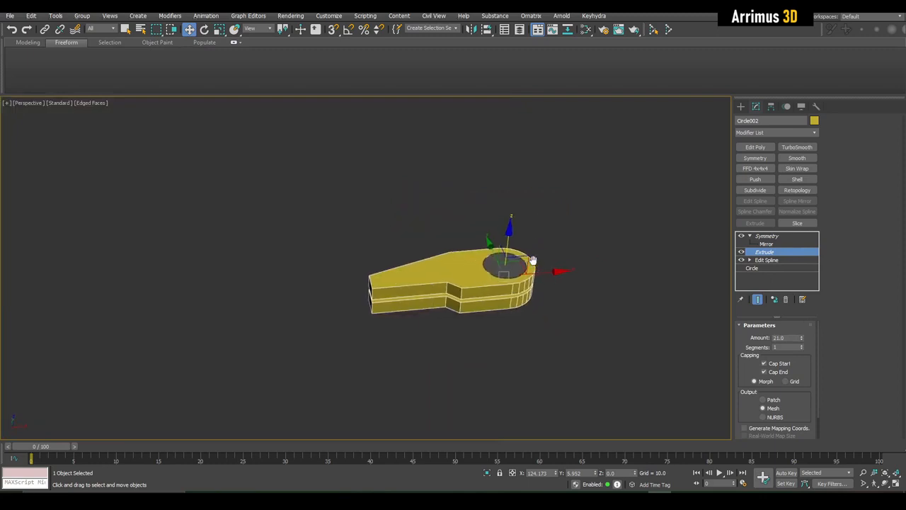
Select the plate and clone it to its round-hole side as one independent copy
scroll(532, 261, up, 5)
key(q)
click(584, 249)
middle_drag(428, 247, 452, 243)
click(453, 243)
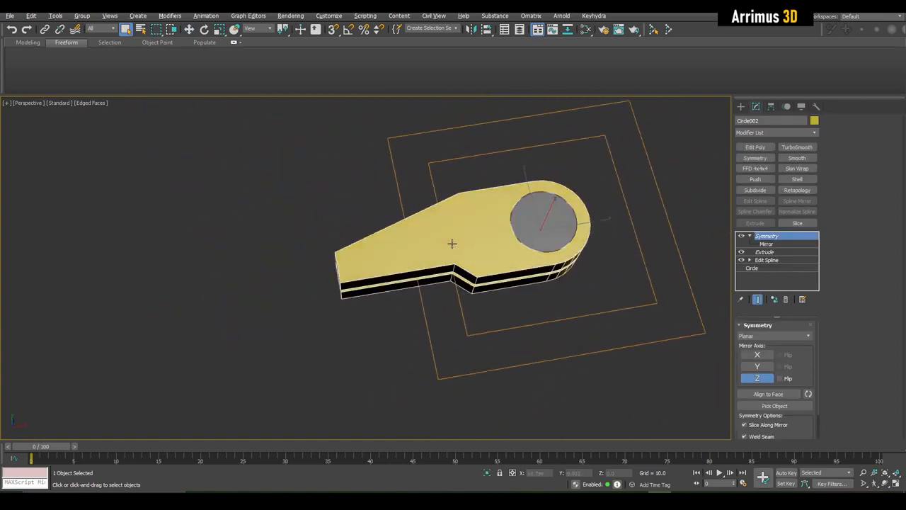
middle_drag(373, 265, 352, 274)
scroll(354, 273, down, 3)
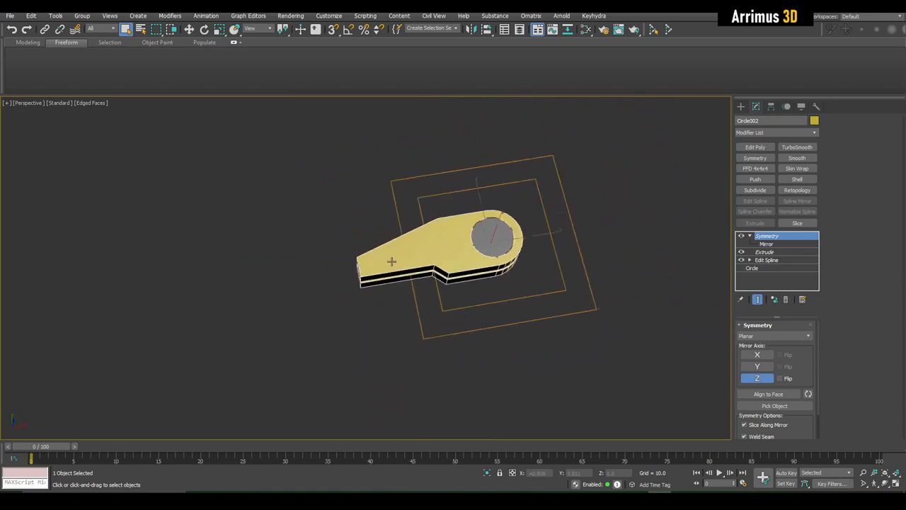
scroll(408, 244, up, 6)
middle_drag(552, 242, 369, 247)
key(w)
scroll(380, 253, down, 3)
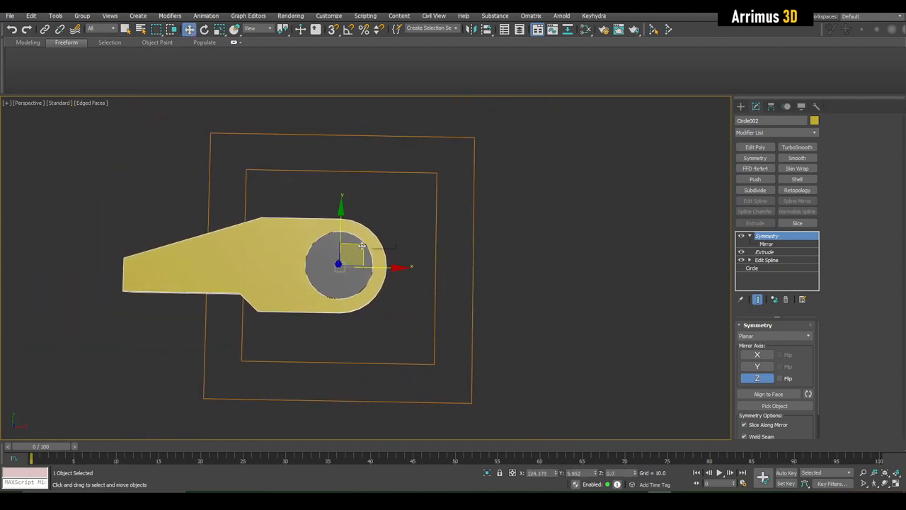
shift+drag(361, 245, 570, 243)
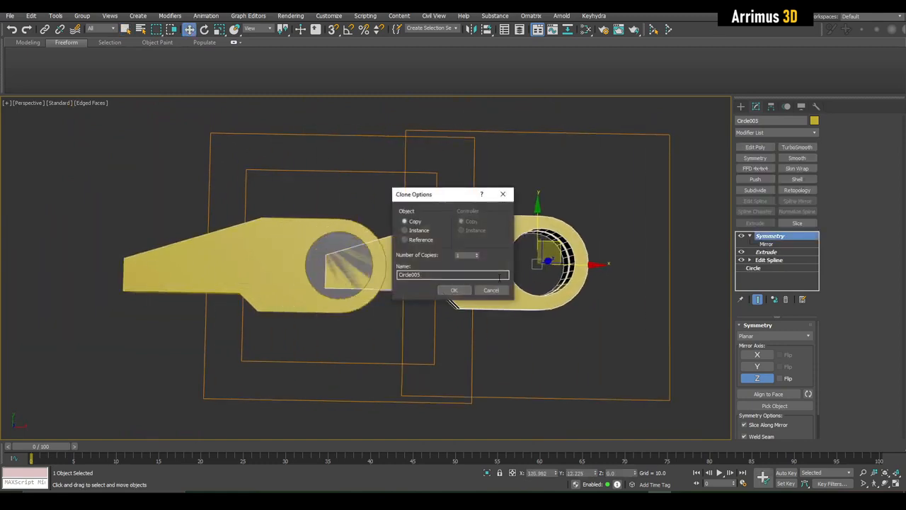
click(457, 289)
Turn off the Extrude and Symmetry modifiers on the original plate
alt+middle_drag(466, 287, 467, 250)
key(q)
click(292, 233)
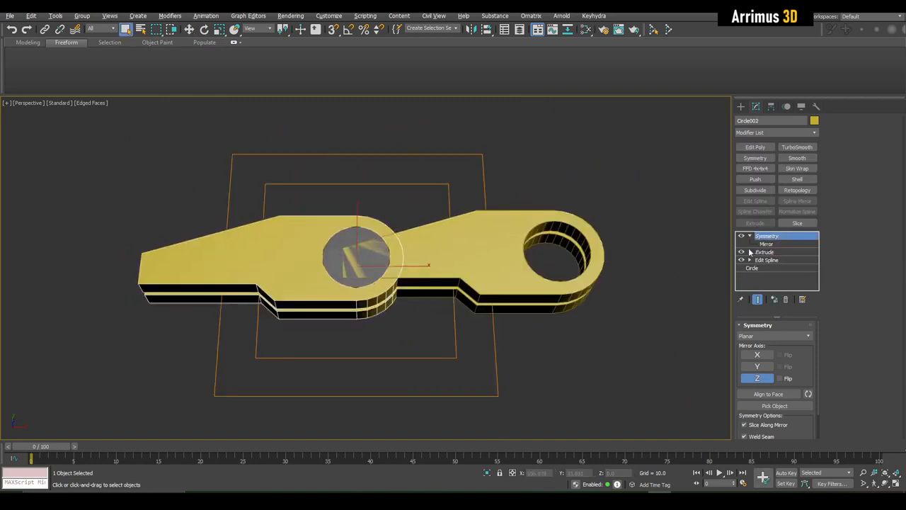
click(740, 252)
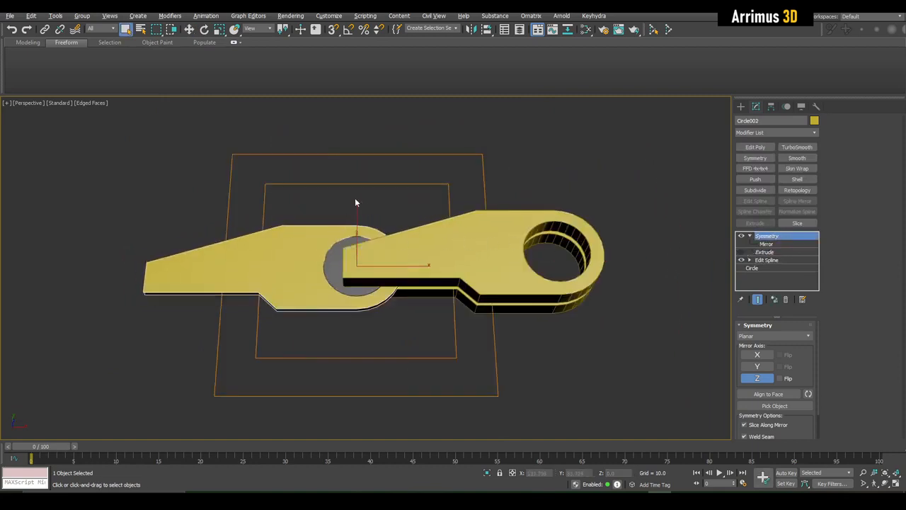
alt+middle_drag(356, 200, 434, 235)
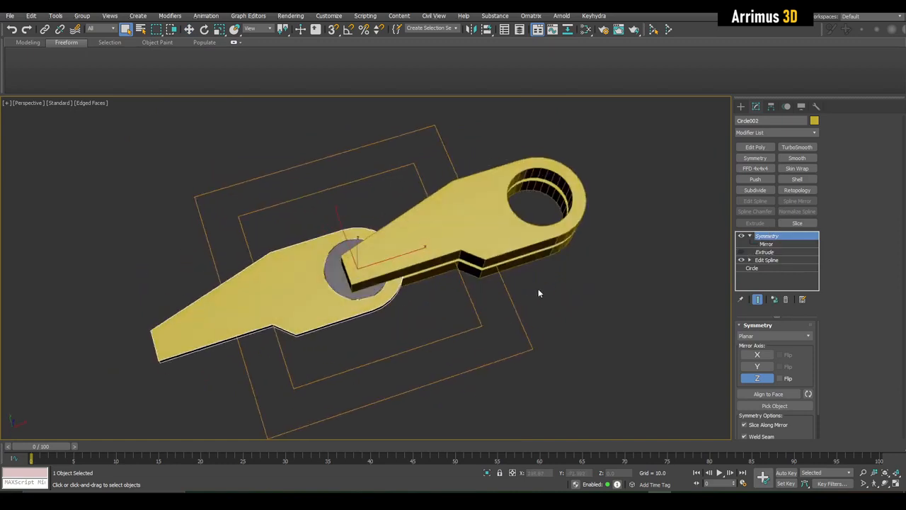
click(741, 236)
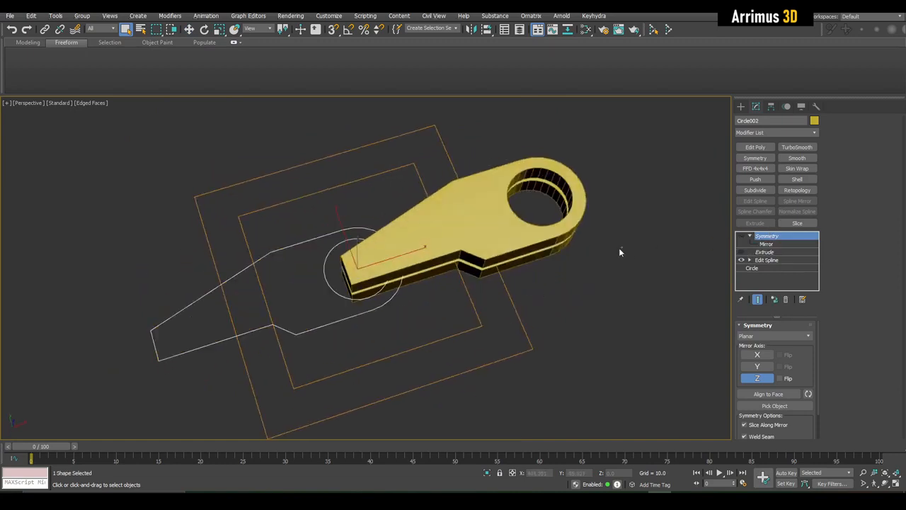
Turn off the Symmetry and Extrude modifiers on the cloned plate and clear the selection
click(560, 236)
click(741, 236)
click(741, 244)
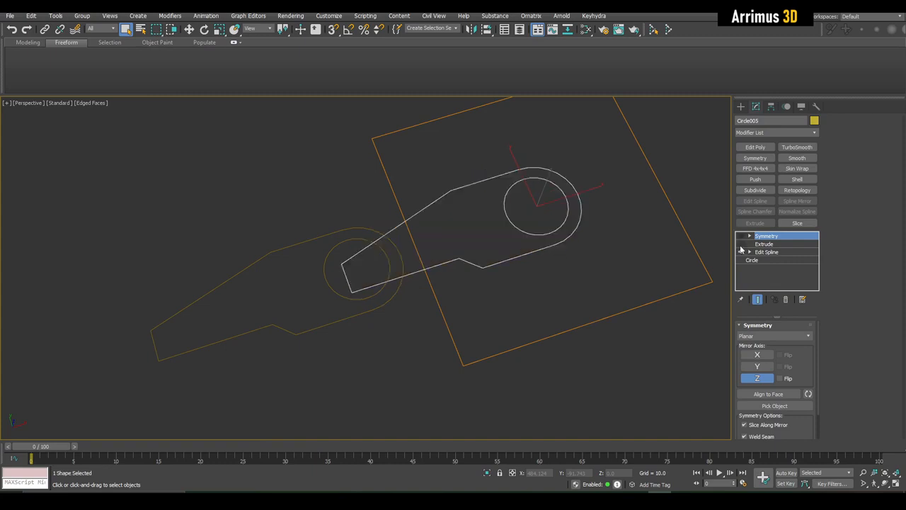
click(574, 266)
alt+middle_drag(573, 266, 505, 288)
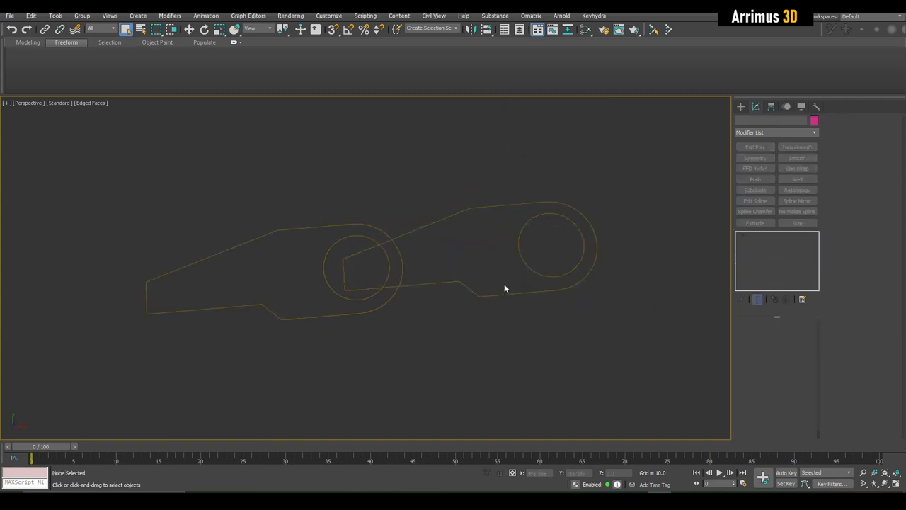
Move the cloned plate outline farther from the original along X, to about X 340
click(459, 286)
key(w)
alt+middle_drag(451, 277, 534, 269)
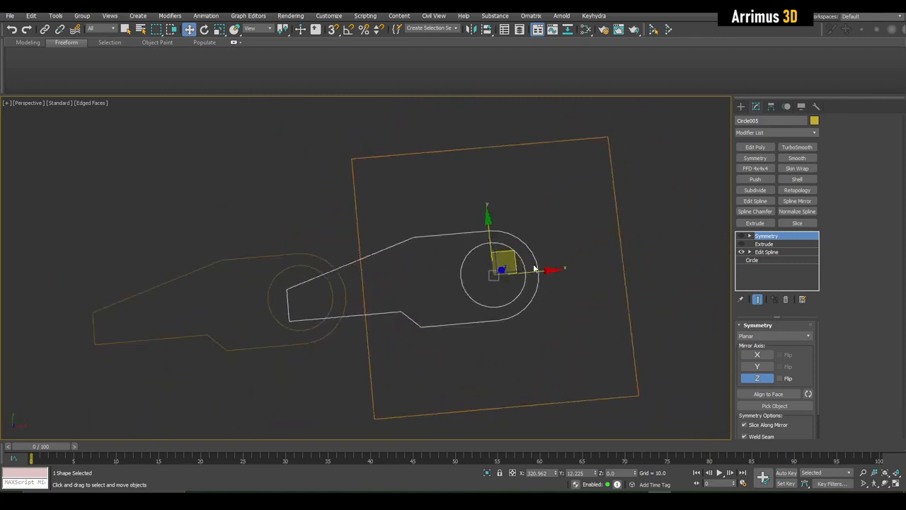
drag(533, 276, 552, 276)
alt+middle_drag(436, 303, 447, 246)
alt+middle_drag(452, 286, 318, 240)
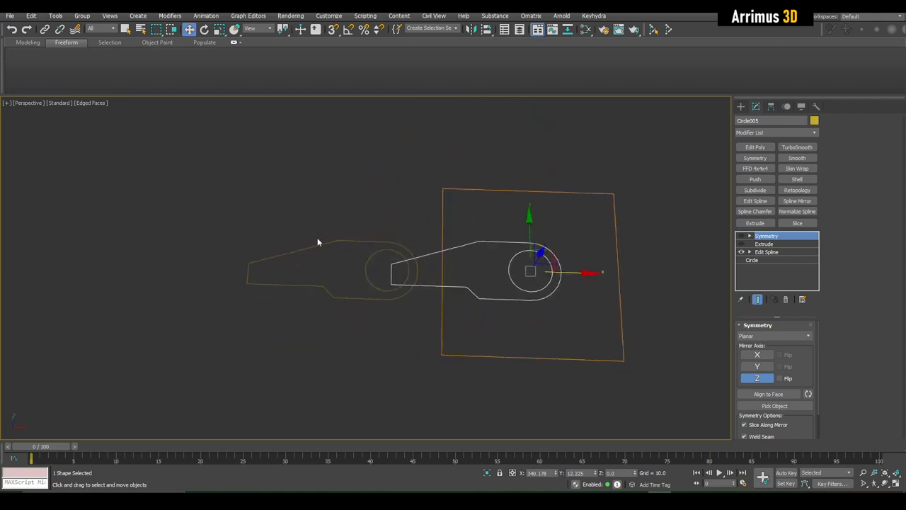
click(382, 354)
Try moving the original plate outline off its separate inner circle, and undo the move
alt+middle_drag(383, 353, 518, 241)
alt+middle_drag(457, 242, 496, 268)
click(495, 263)
scroll(504, 276, up, 3)
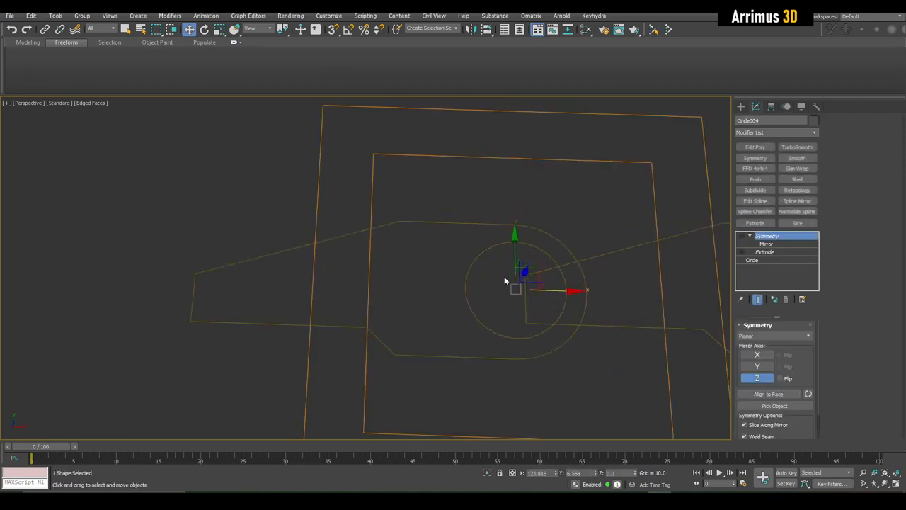
click(434, 274)
click(412, 222)
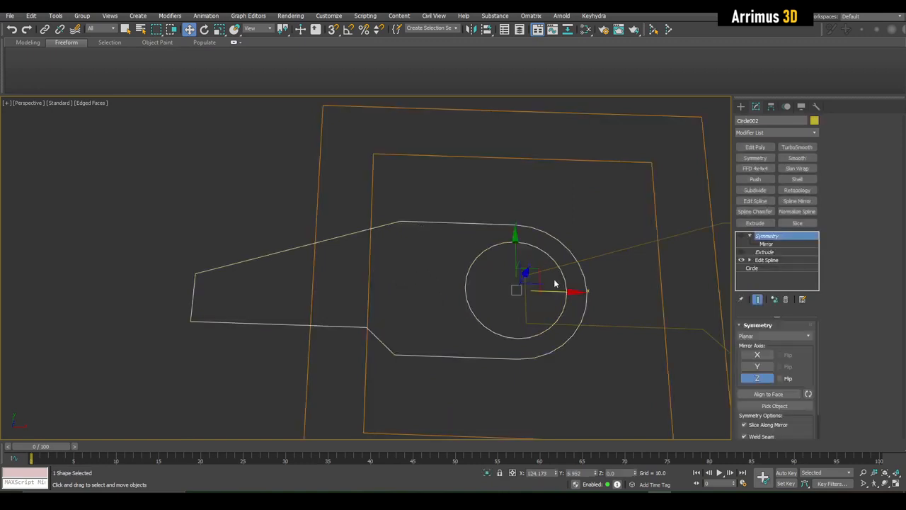
drag(533, 274, 504, 320)
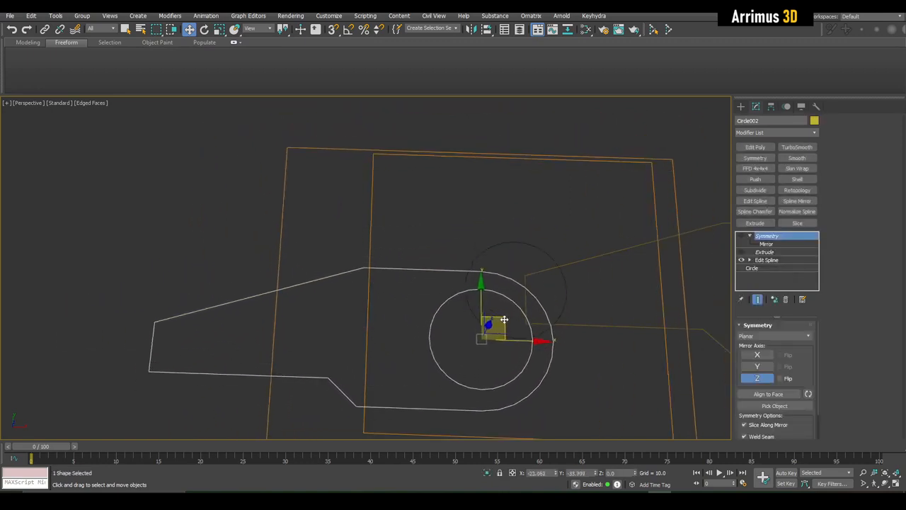
key(ctrl+z)
Try moving the separate inner circle out of the original plate's hole, and undo the move
drag(484, 197, 499, 284)
alt+drag(389, 182, 406, 274)
scroll(440, 274, down, 3)
middle_drag(440, 273, 512, 266)
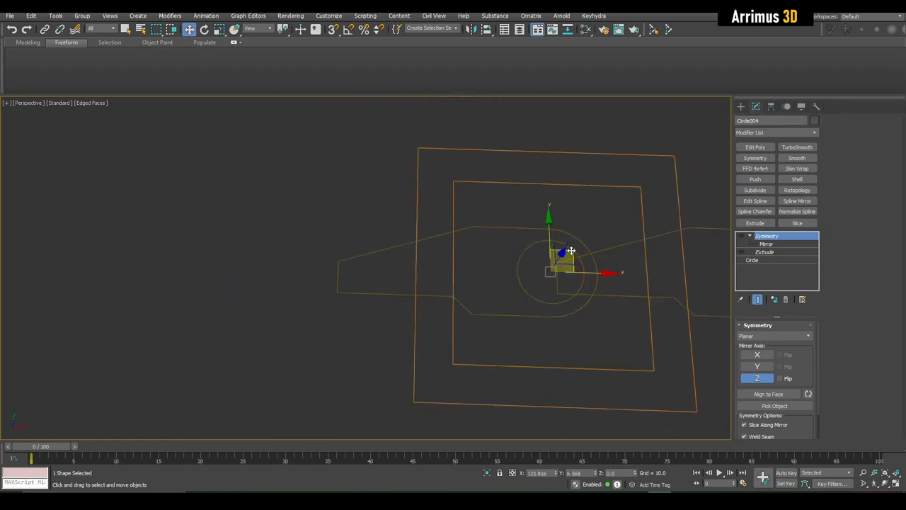
drag(569, 250, 506, 240)
key(ctrl+z)
Clone the inner circle as a copy onto the narrow end of the original plate outline
click(344, 217)
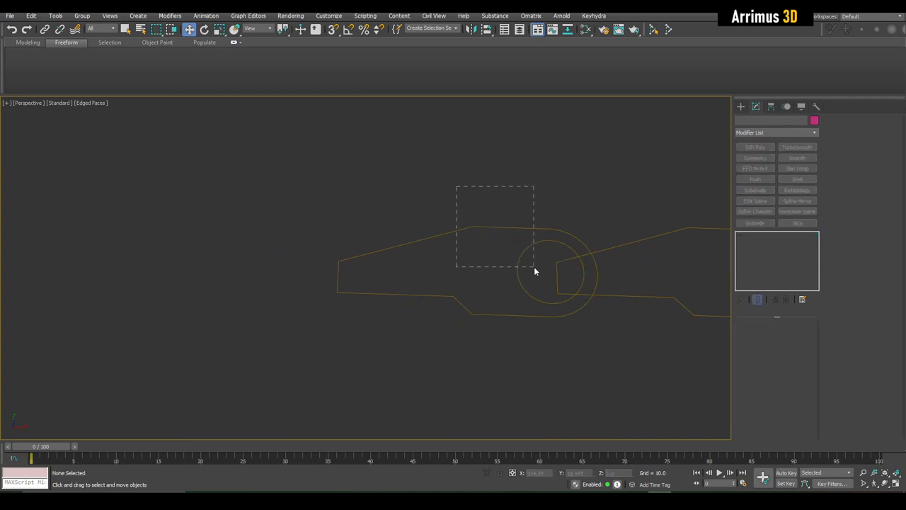
drag(534, 271, 536, 272)
middle_drag(457, 265, 464, 267)
shift+drag(575, 251, 343, 260)
click(451, 289)
scroll(448, 290, up, 4)
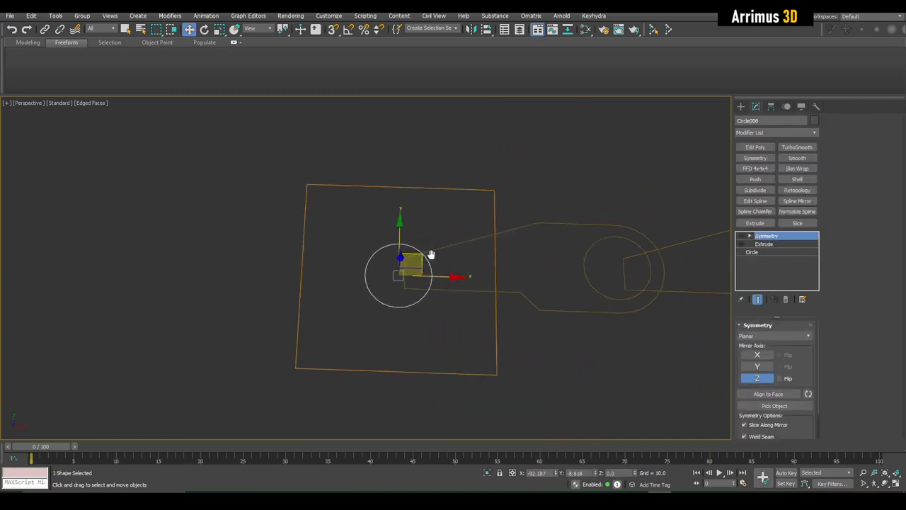
Reduce the cloned circle's radius to about 29.3 at its base Circle level
click(752, 252)
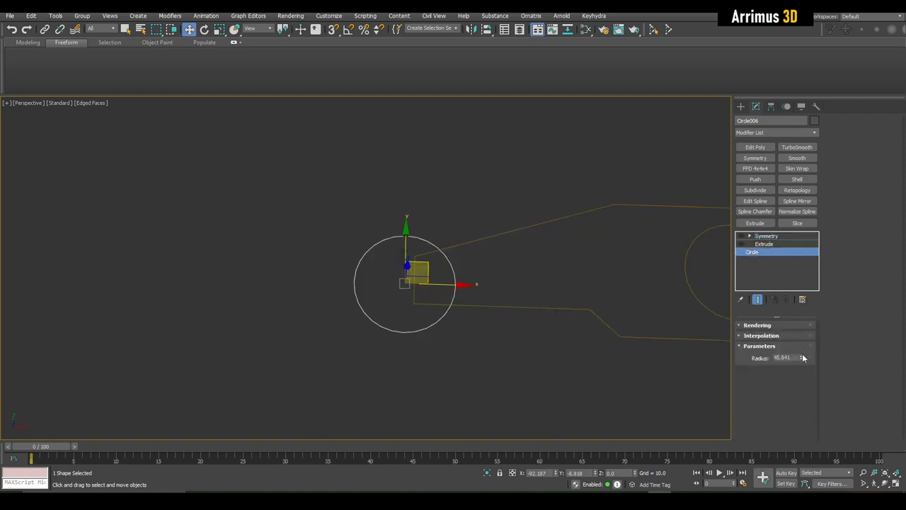
drag(802, 358, 804, 373)
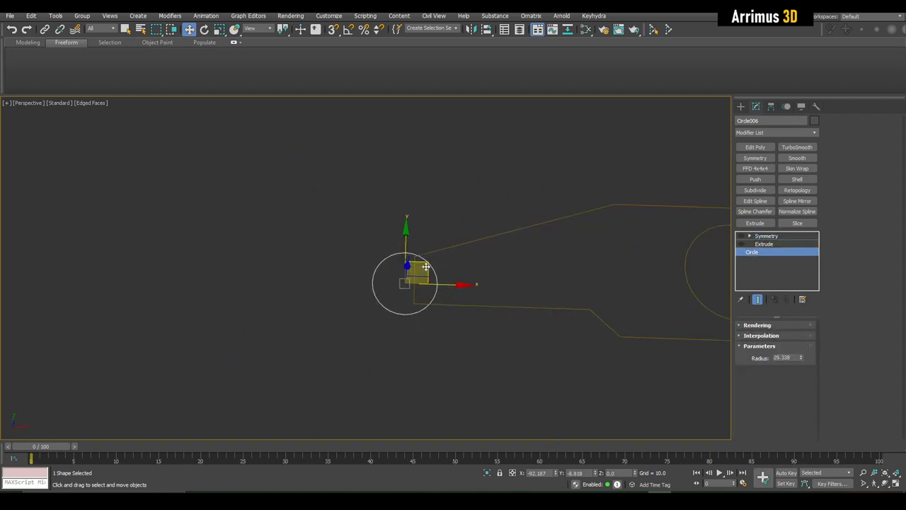
key(q)
click(505, 279)
scroll(456, 264, down, 3)
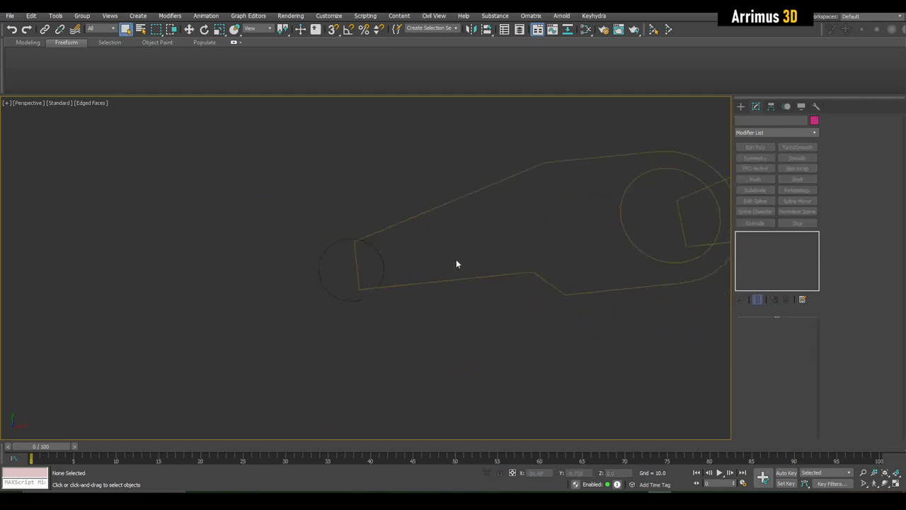
Open the original plate's Edit Spline at vertex level and activate Create Line for its narrow end
click(456, 264)
click(766, 259)
key(1)
drag(321, 203, 382, 315)
key(w)
scroll(427, 302, up, 3)
scroll(457, 269, down, 4)
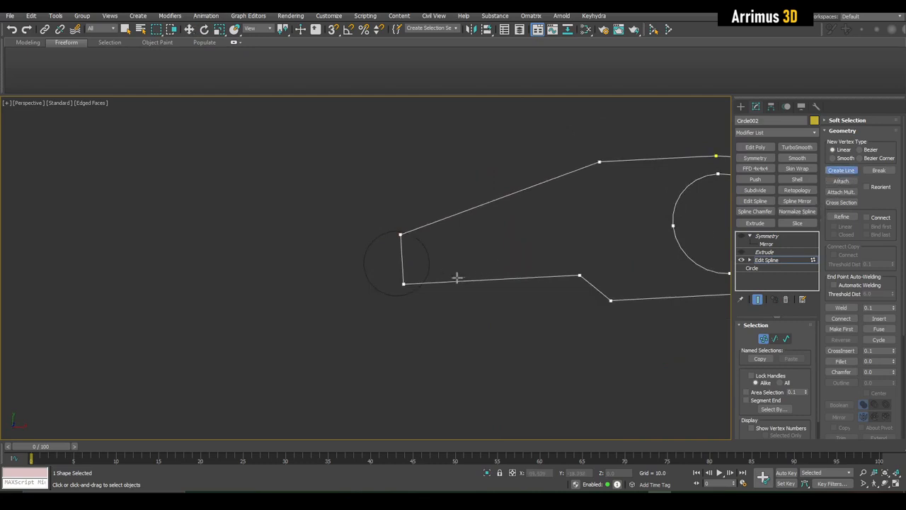
scroll(437, 282, up, 3)
click(435, 200)
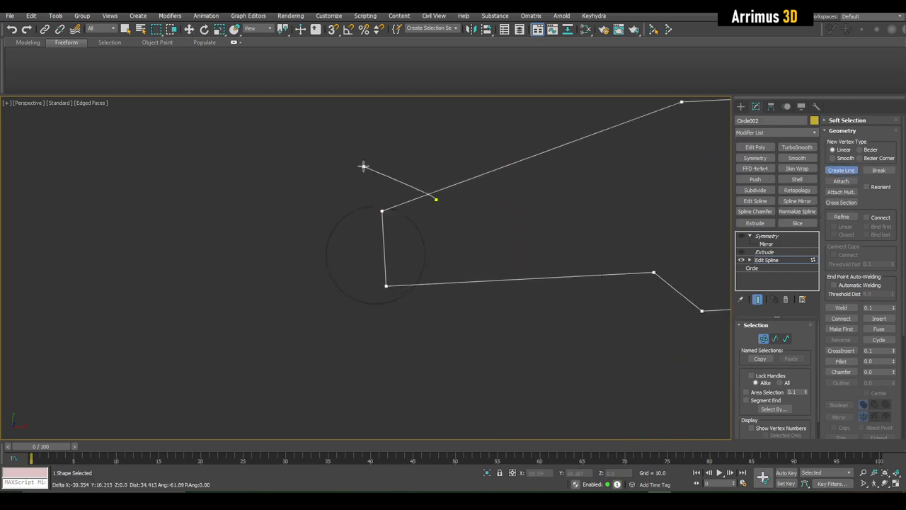
right_click(411, 170)
click(439, 202)
click(399, 170)
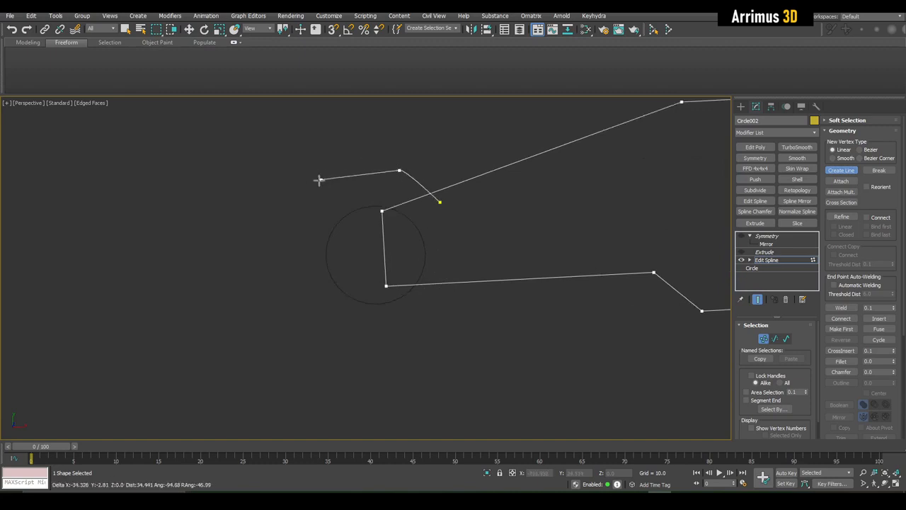
right_click(404, 179)
scroll(400, 176, up, 5)
scroll(424, 198, down, 5)
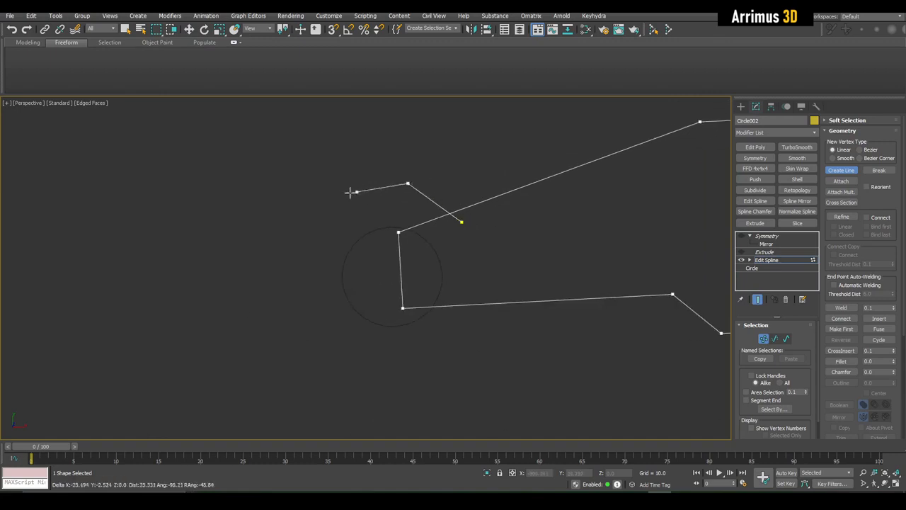
drag(316, 196, 381, 202)
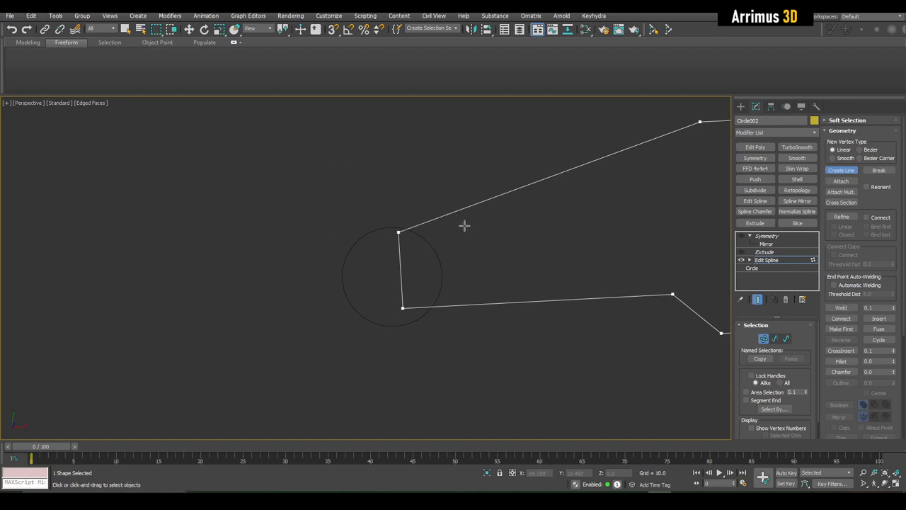
Draw an open seven-point line around the small circle, crossing the plate outline's upper and lower edges
click(453, 227)
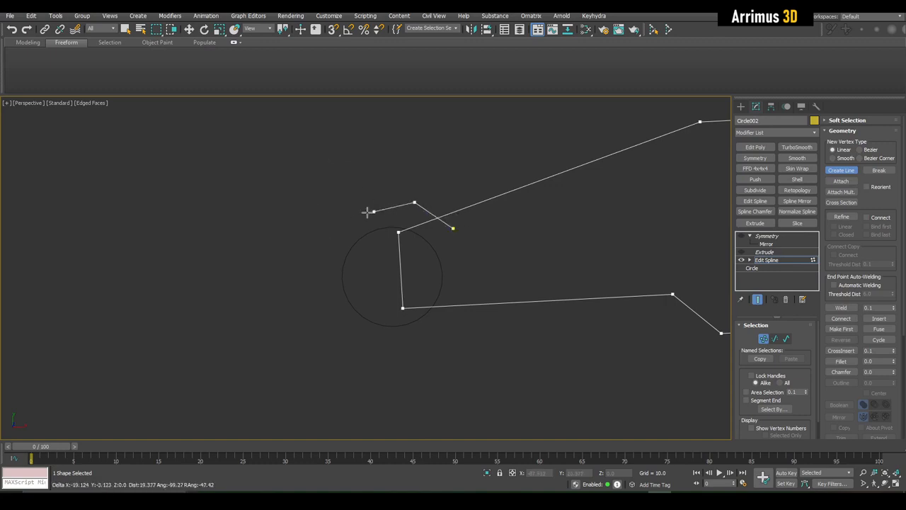
click(287, 269)
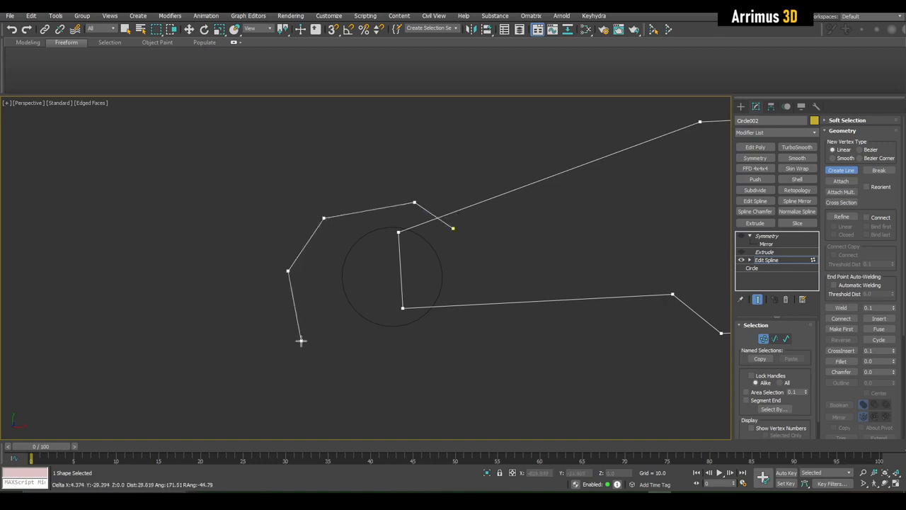
click(298, 350)
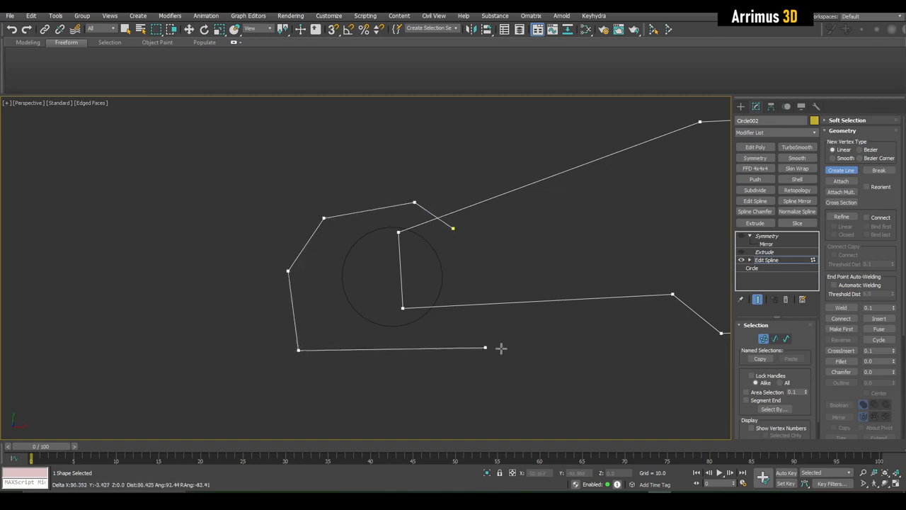
right_click(566, 301)
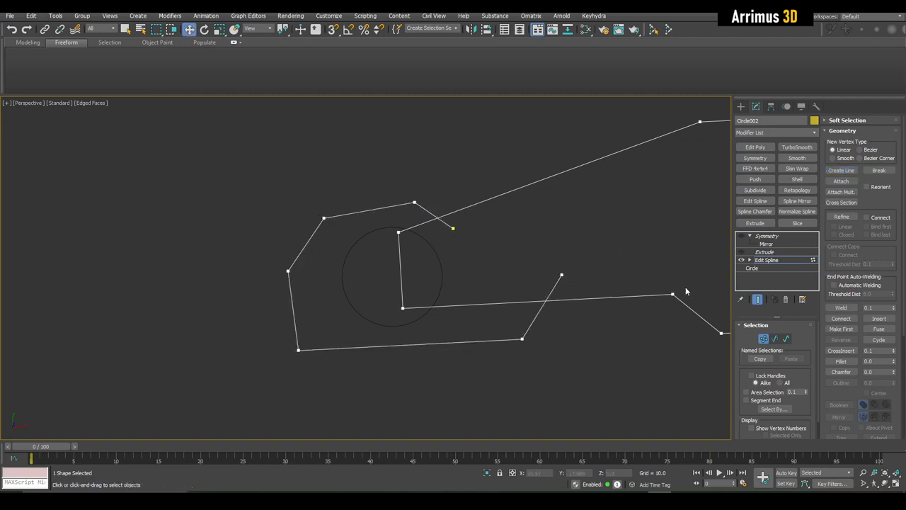
Trim the overlapping spline pieces where the newly drawn line crosses the plate outline, at Edit Spline's spline level
middle_drag(625, 250, 617, 252)
scroll(842, 391, down, 5)
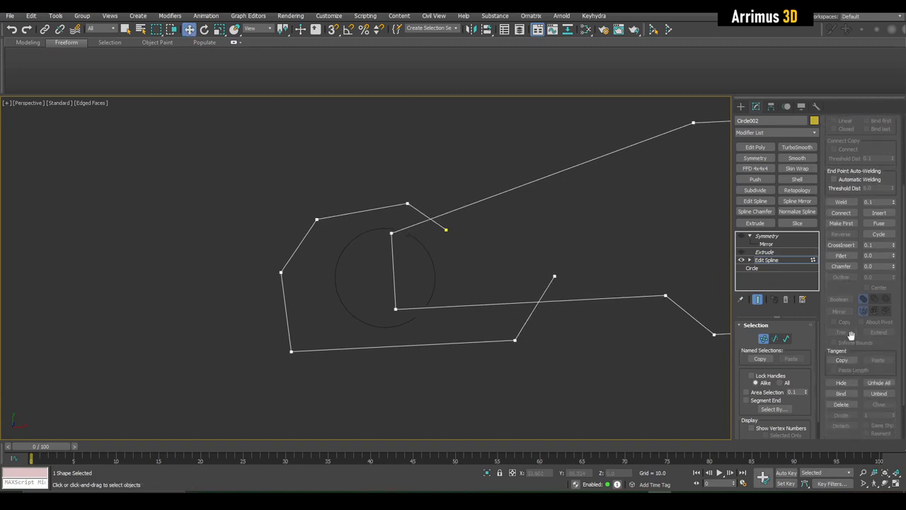
middle_drag(697, 317, 694, 318)
click(750, 261)
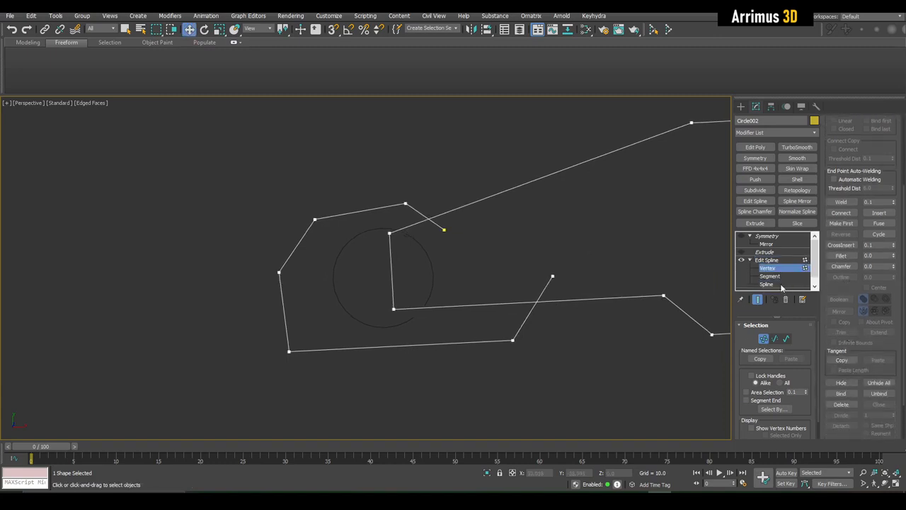
click(768, 284)
click(641, 257)
key(2)
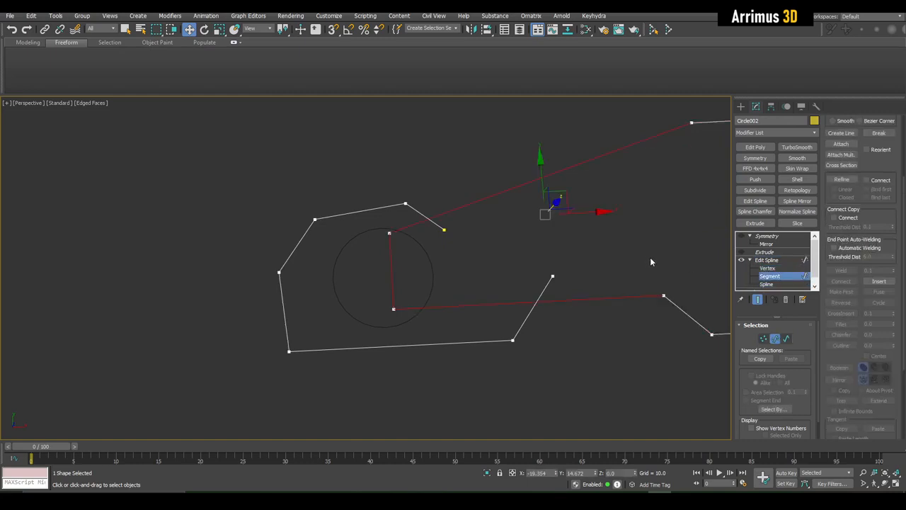
click(766, 285)
click(770, 269)
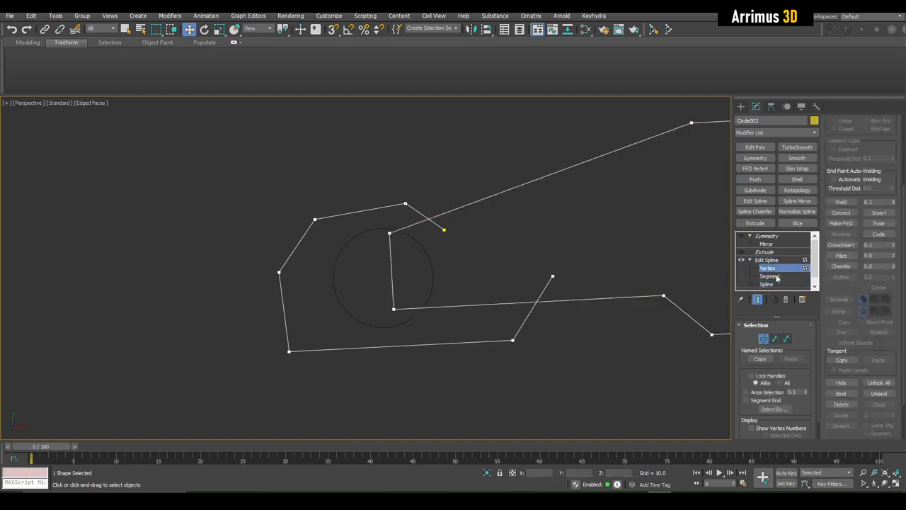
click(775, 277)
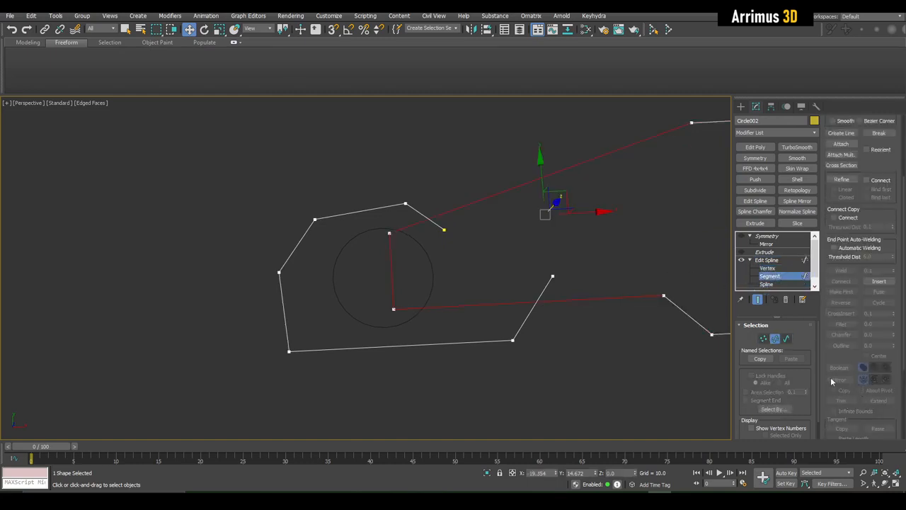
click(767, 284)
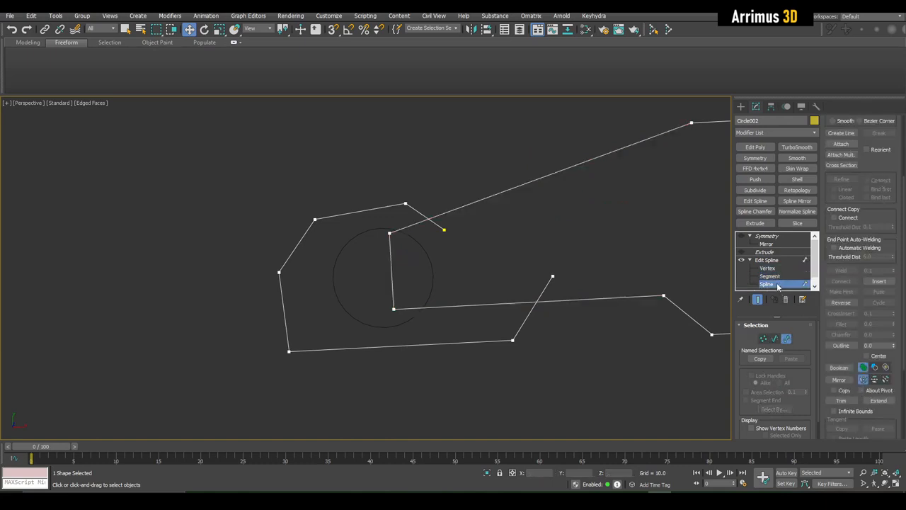
click(840, 400)
alt+middle_drag(538, 277, 532, 317)
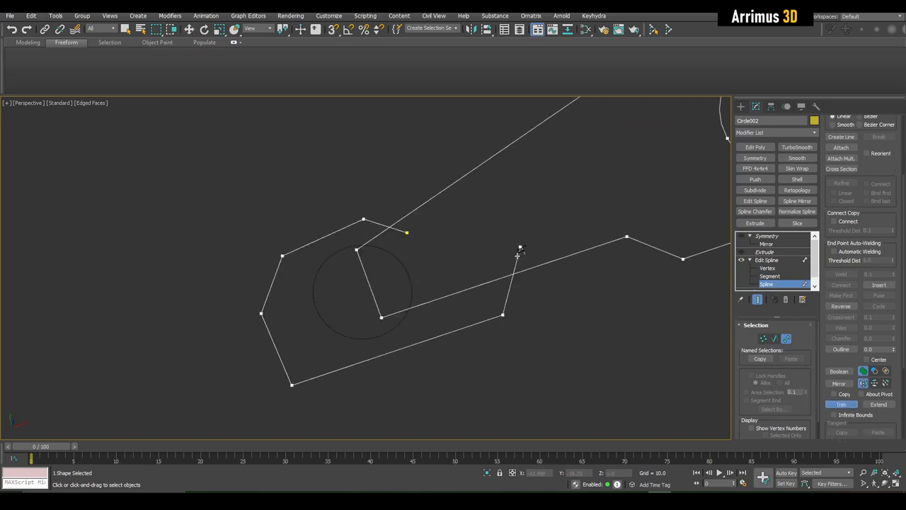
click(482, 280)
scroll(398, 226, up, 2)
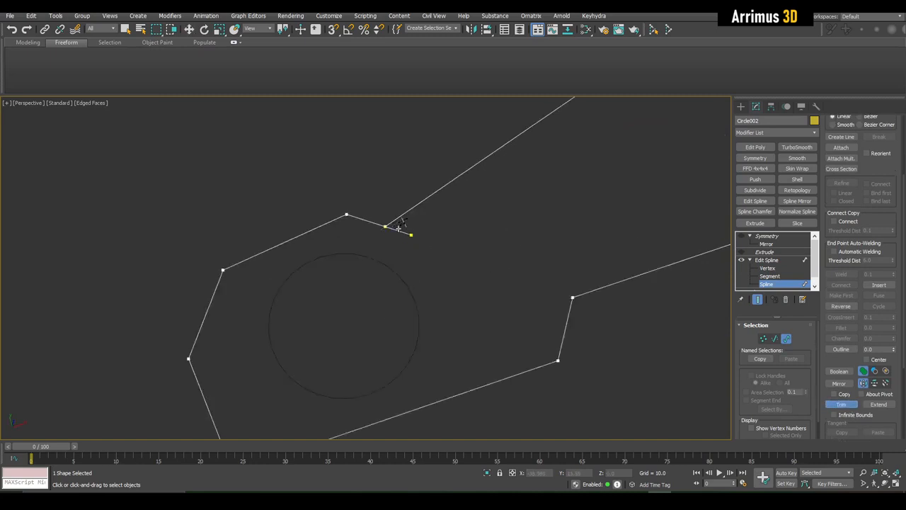
right_click(455, 226)
Weld all vertices of the plate outline so the redrawn narrow end joins the rest
scroll(455, 227, down, 4)
key(1)
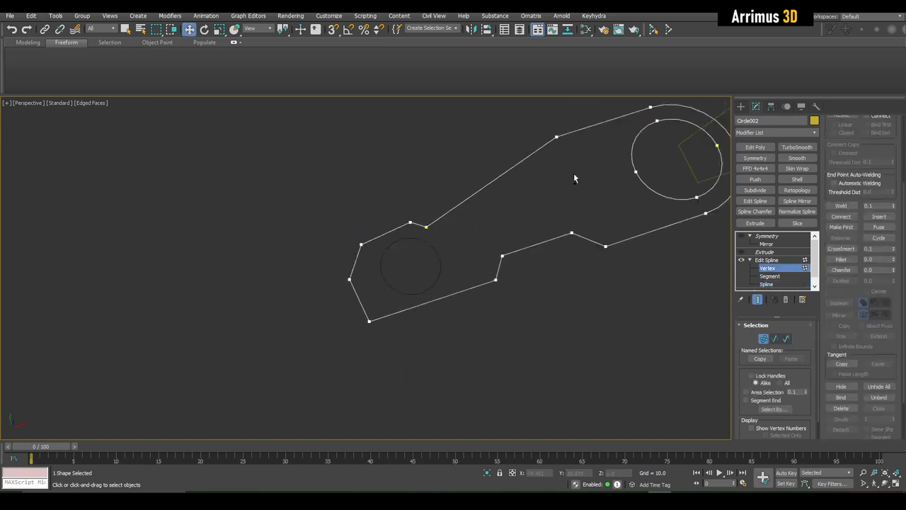
key(ctrl+a)
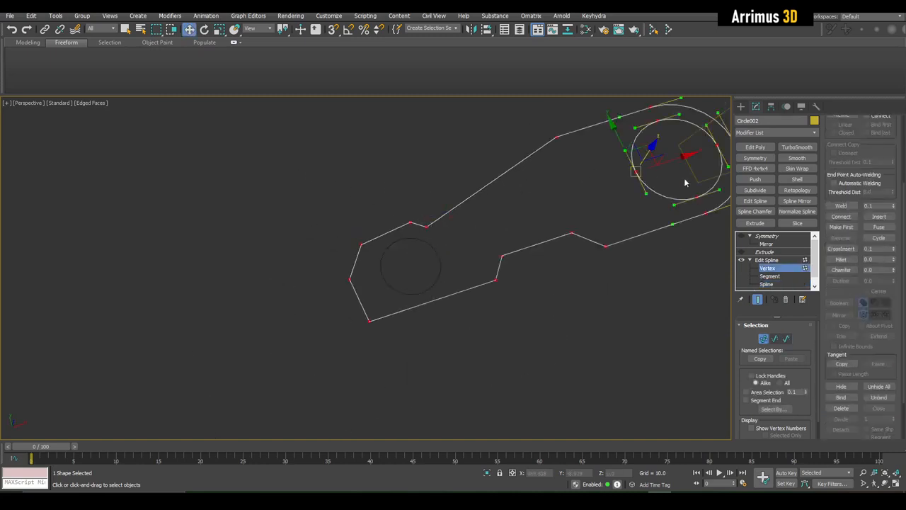
click(840, 205)
key(1)
Move the narrow end's lower outer corner vertex inward, closer beneath the small circle
scroll(465, 274, up, 3)
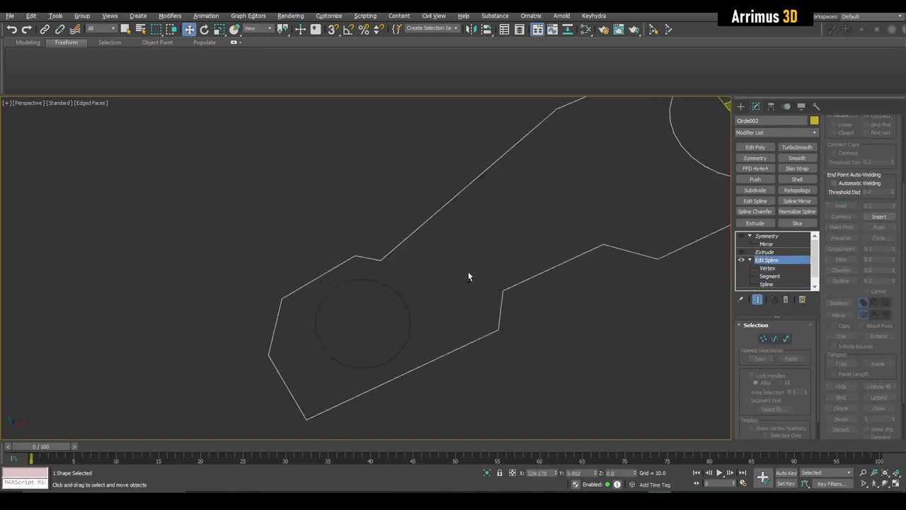
scroll(470, 255, down, 2)
key(1)
click(285, 306)
scroll(336, 339, up, 2)
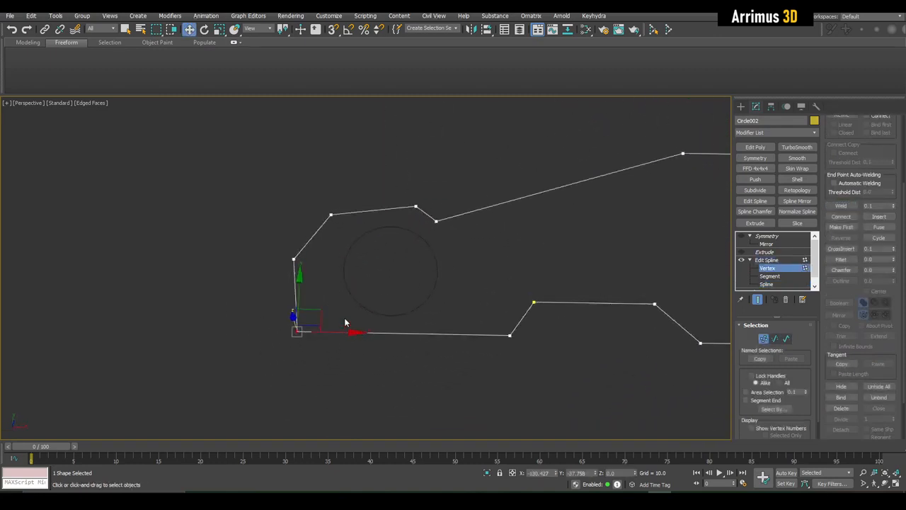
drag(320, 315, 368, 322)
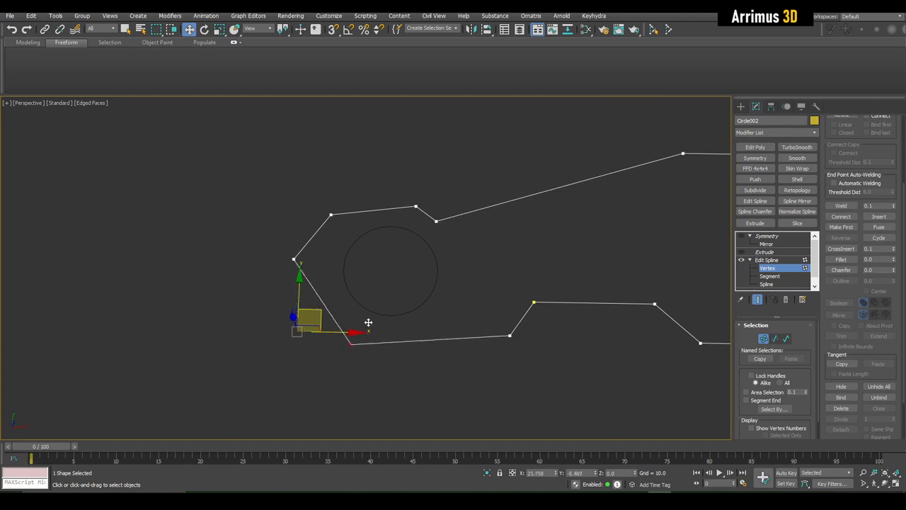
scroll(366, 322, down, 2)
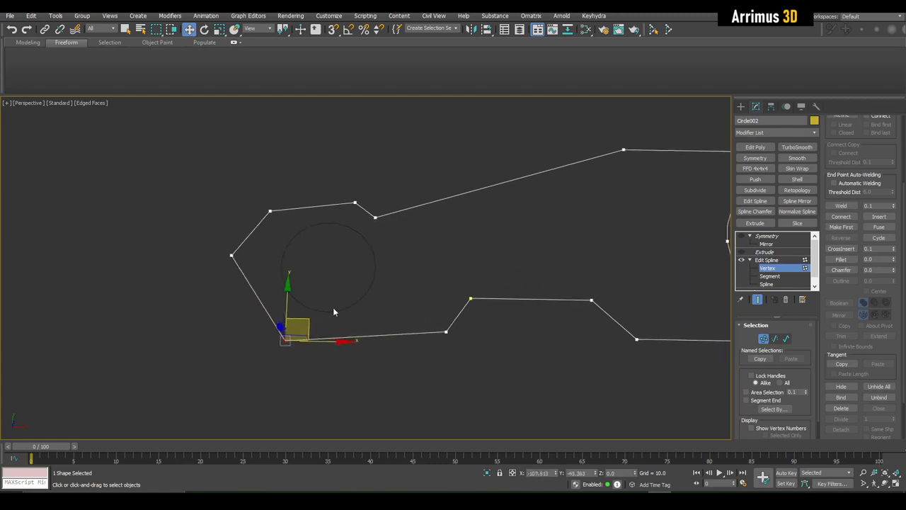
alt+middle_drag(333, 312, 374, 278)
key(1)
Clone the small circle vertically downward as a copy below the plate outline
scroll(374, 278, up, 4)
drag(411, 245, 378, 262)
scroll(378, 262, down, 2)
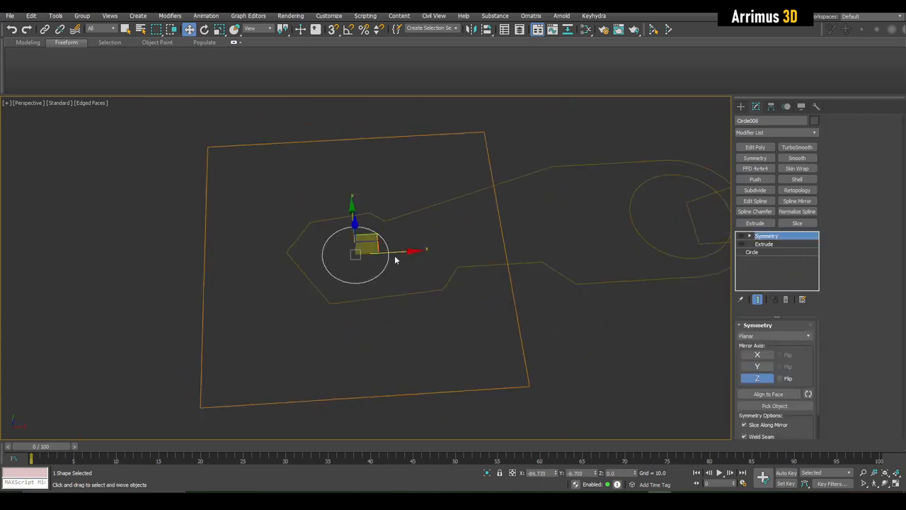
alt+middle_drag(394, 257, 362, 208)
shift+drag(361, 208, 375, 308)
key(Return)
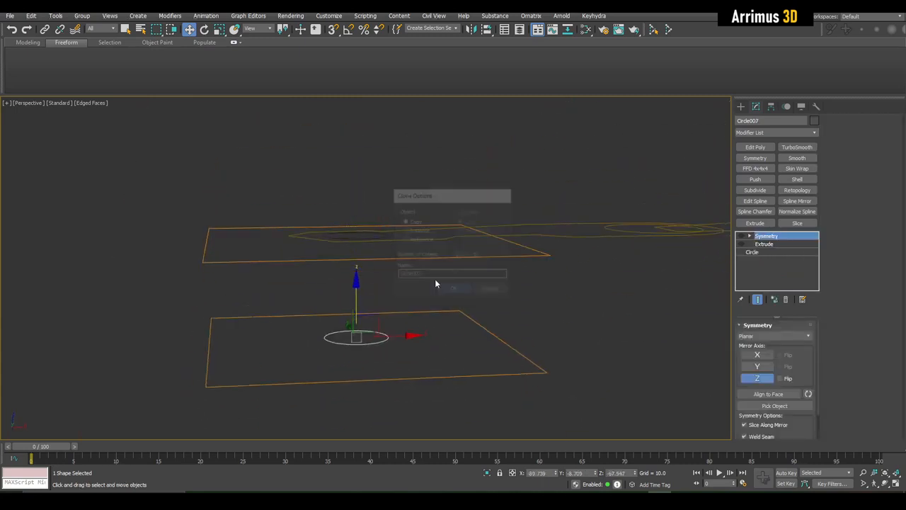
Attach the small circle inside the narrow end to the plate outline in its Edit Spline modifier
alt+middle_drag(435, 279, 442, 326)
key(q)
drag(456, 231, 475, 257)
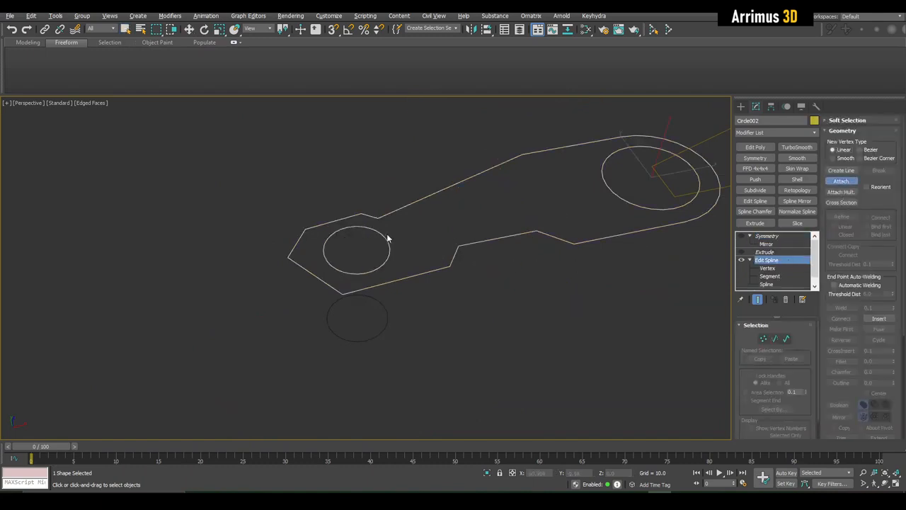
key(w)
key(q)
click(546, 268)
Re-enable the plate's Extrude and Symmetry modifiers, then deselect the plate
middle_drag(546, 269, 502, 276)
scroll(503, 276, down, 3)
drag(517, 245, 493, 271)
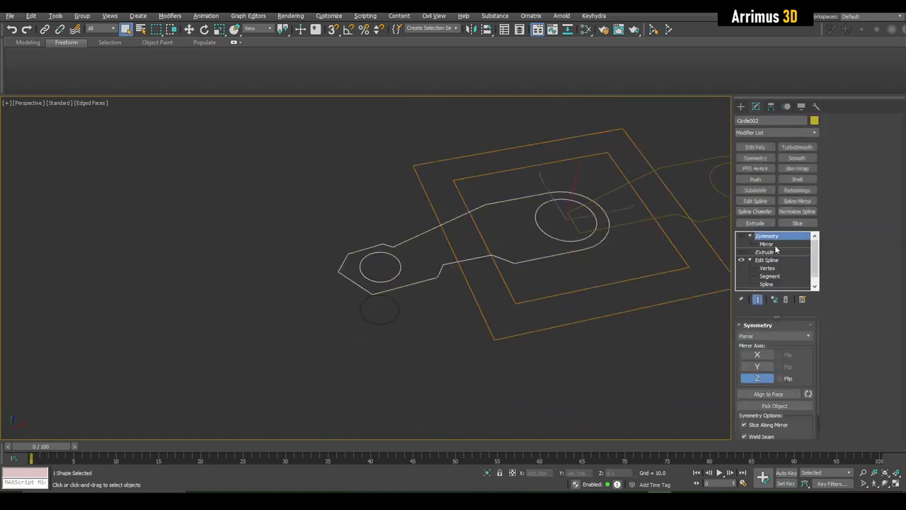
click(742, 252)
click(740, 235)
click(621, 332)
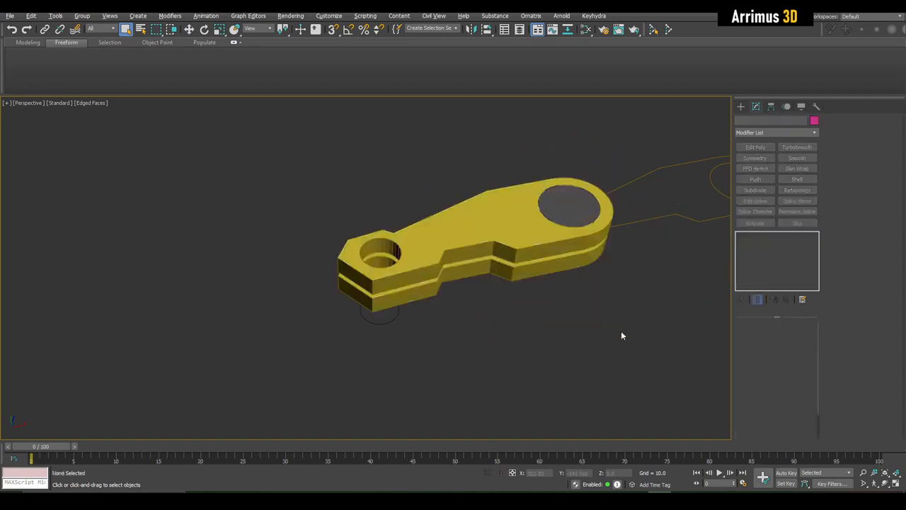
Move the inner vertex of the plate's lower notch beside the large circle upward and toward that circle
alt+middle_drag(620, 332, 417, 281)
scroll(433, 321, up, 3)
click(417, 281)
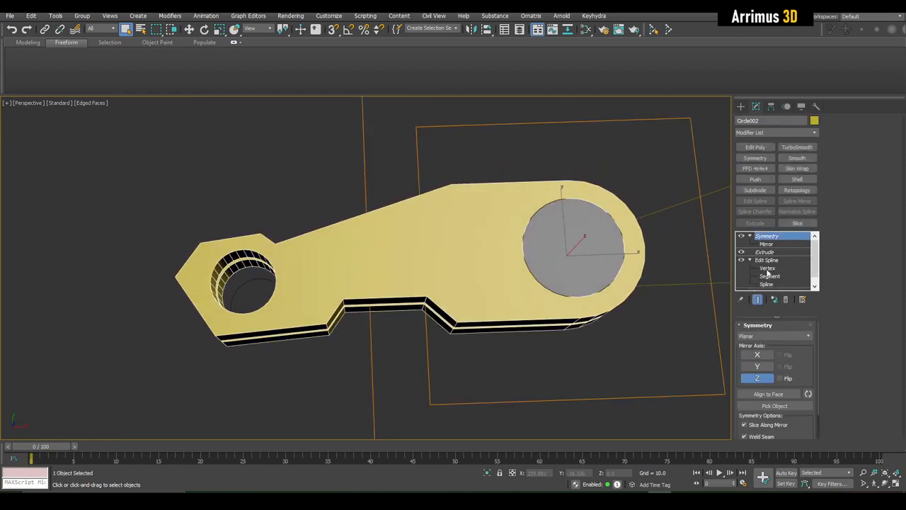
click(768, 268)
scroll(366, 288, up, 4)
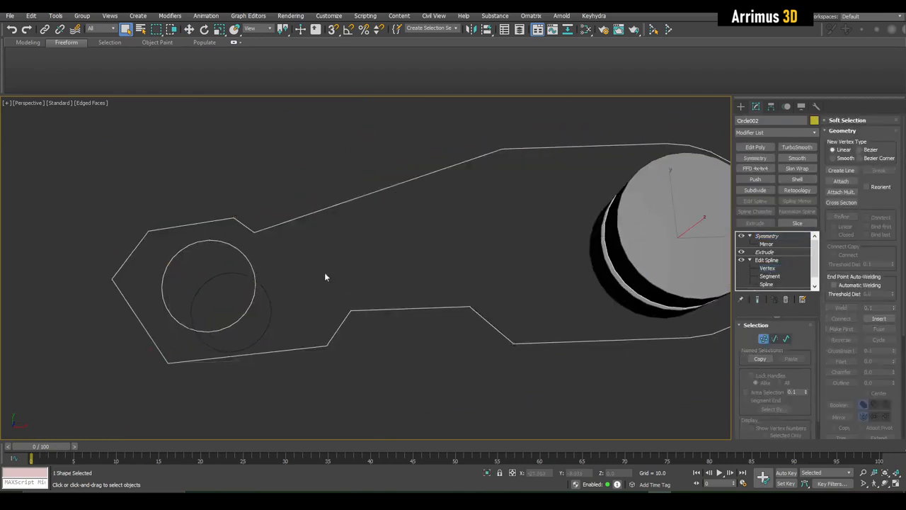
key(1)
drag(322, 271, 520, 330)
key(1)
key(w)
alt+middle_drag(519, 330, 435, 300)
drag(435, 300, 440, 231)
drag(439, 270, 437, 281)
middle_drag(437, 281, 437, 258)
drag(419, 270, 475, 245)
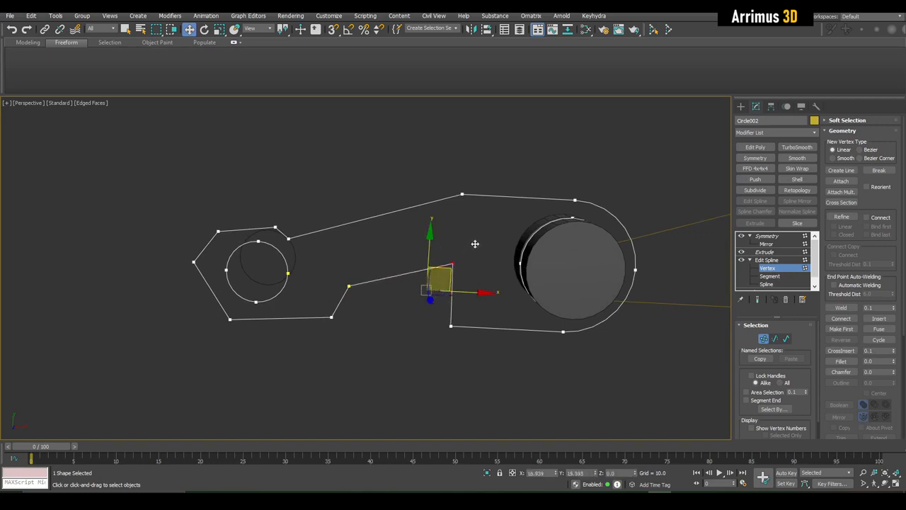
Shift the lower corner vertex beneath the large circle toward the rounded end and nudge the adjoining inner notch vertex the same way
drag(401, 320, 468, 356)
drag(501, 327, 559, 334)
drag(445, 252, 488, 275)
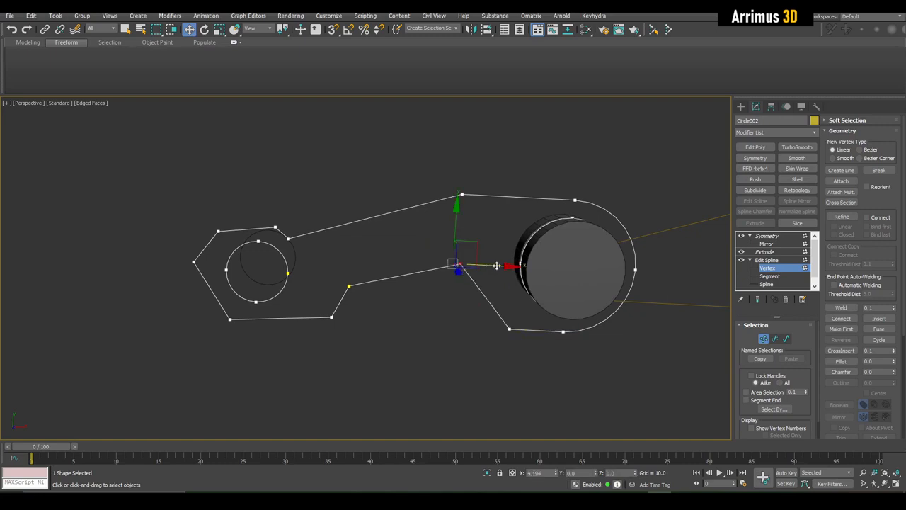
Move the two lower step vertices beside the small circle slightly toward the narrow end
alt+middle_drag(496, 266, 486, 285)
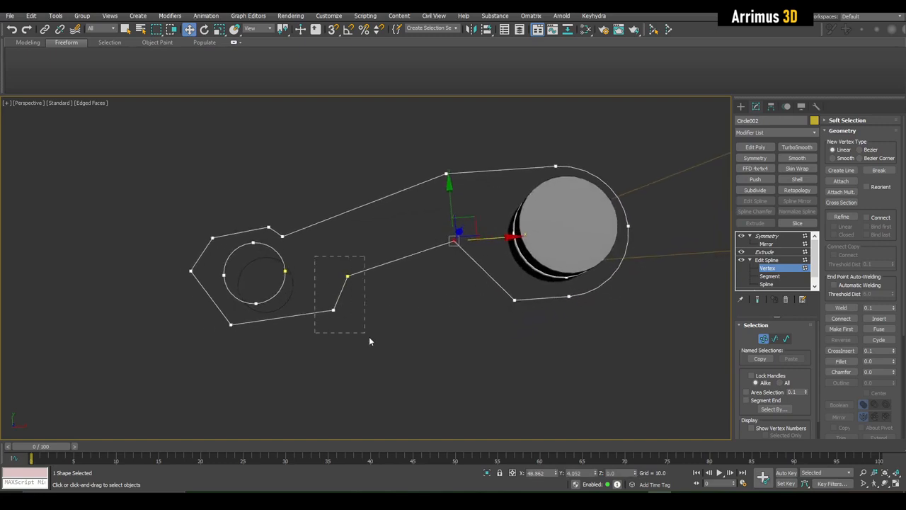
drag(369, 338, 370, 339)
drag(379, 275, 364, 275)
click(482, 280)
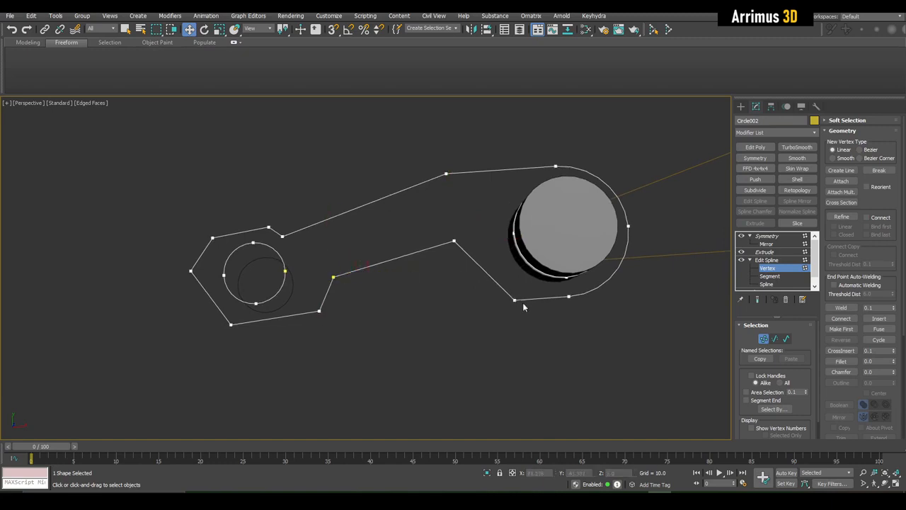
Move the plate's upper shoulder vertex far toward the narrow end
alt+middle_drag(513, 269, 439, 275)
drag(404, 216, 450, 264)
alt+middle_drag(451, 264, 456, 252)
scroll(456, 251, up, 3)
drag(461, 230, 340, 228)
scroll(283, 227, up, 3)
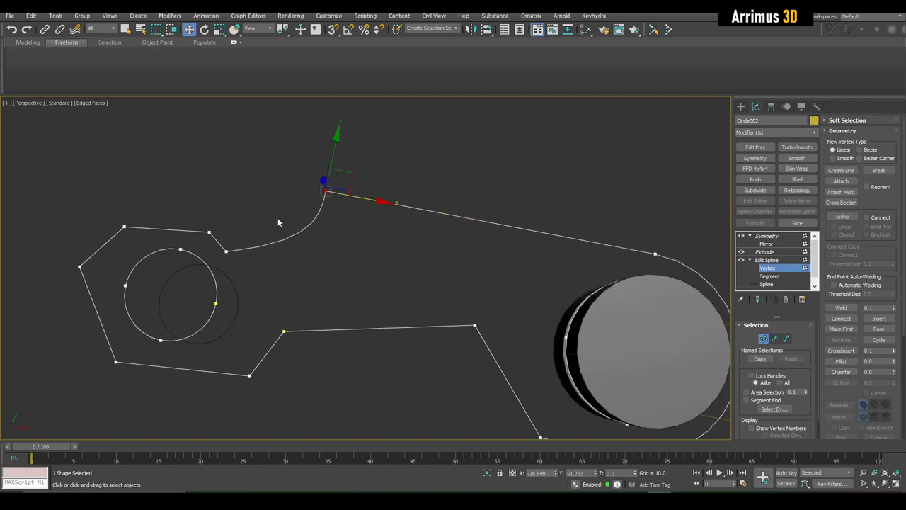
Straighten the curved upper segment beside the narrow end by changing the tangents of the two notch vertices
middle_drag(277, 218, 312, 220)
click(392, 204)
drag(237, 266, 237, 264)
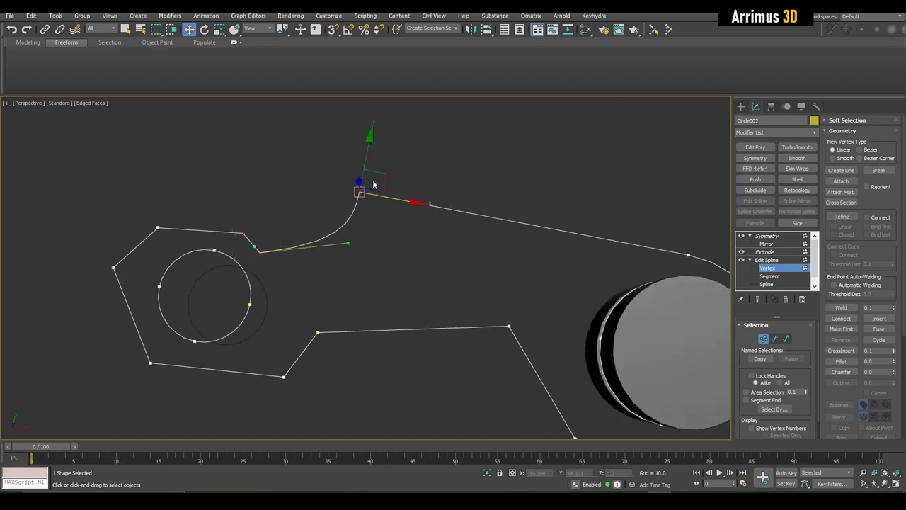
right_click(370, 178)
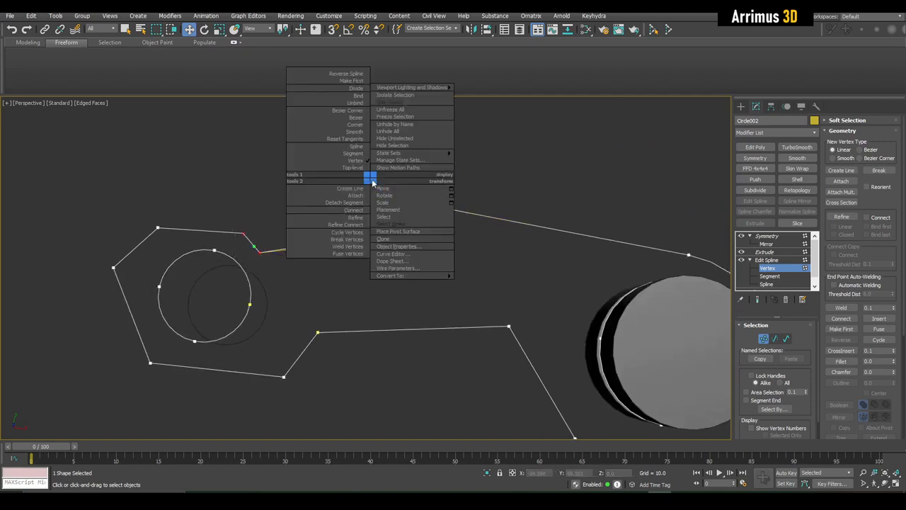
click(359, 134)
alt+middle_drag(459, 145, 330, 158)
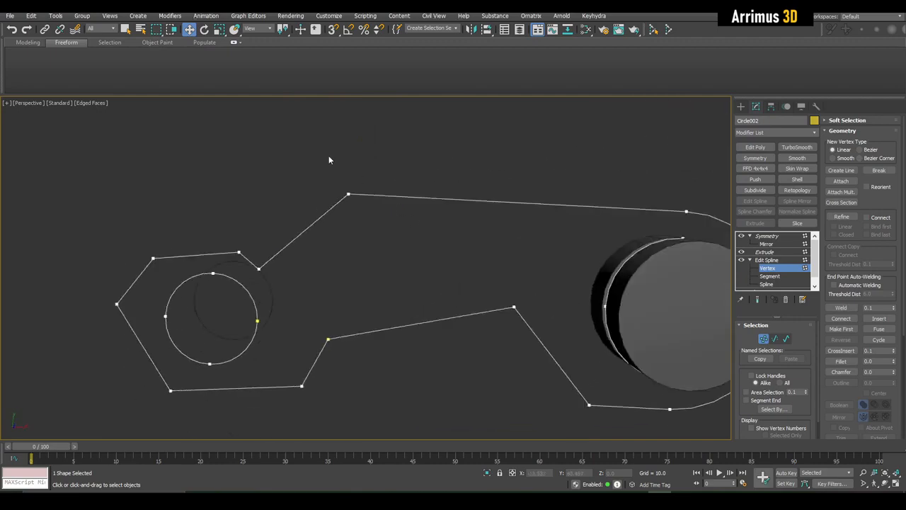
Move the upper shoulder vertex back toward the large circle and return to the plate's Symmetry level
scroll(328, 158, down, 3)
click(328, 195)
drag(366, 198, 489, 205)
key(1)
mouse_move(432, 179)
alt+middle_down()
mouse_move(438, 195)
mouse_move(446, 170)
alt+middle_up()
click(781, 236)
Lower the plate's Symmetry mirror plane to widen the gap between its two halves
alt+middle_drag(531, 237, 484, 274)
key(q)
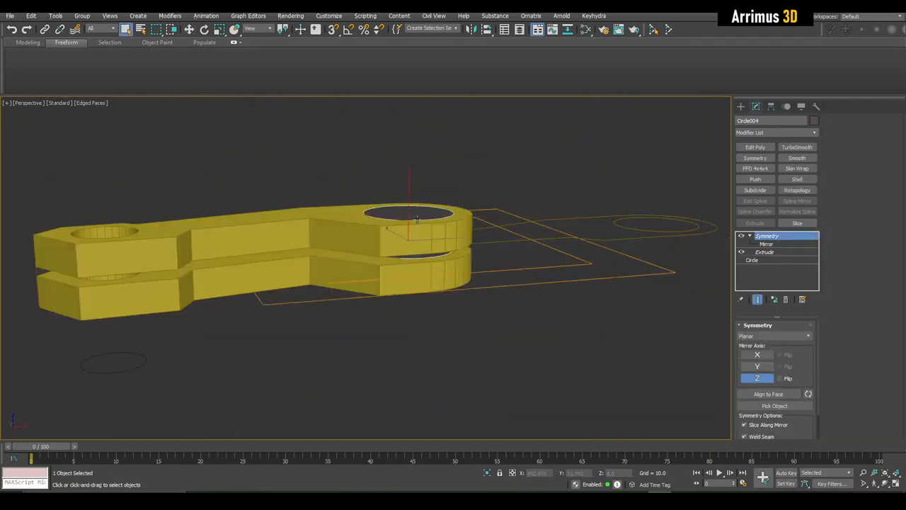
click(421, 225)
click(770, 244)
key(w)
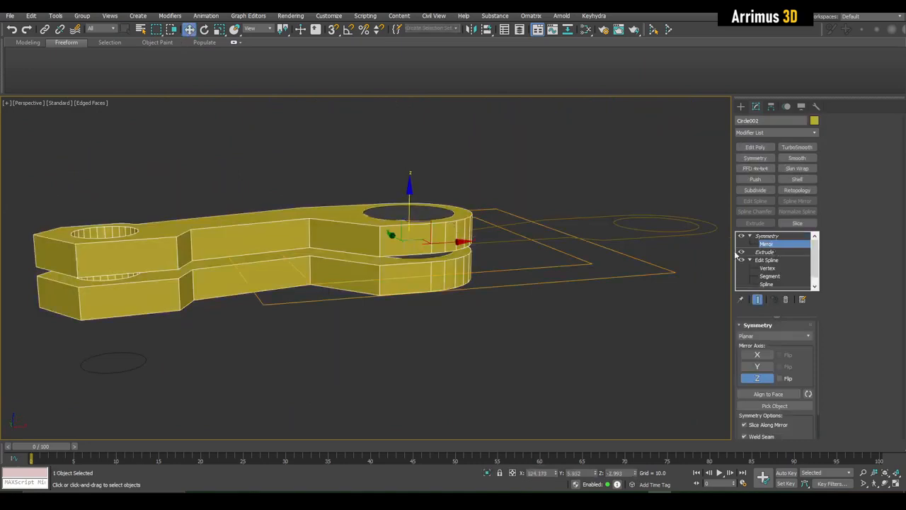
alt+middle_drag(443, 230, 414, 197)
drag(413, 213, 423, 230)
middle_drag(491, 230, 472, 248)
key(1)
key(q)
click(558, 286)
Turn off the Symmetry and Extrude modifiers on the edited plate to show its outline
drag(484, 244, 483, 245)
alt+middle_drag(484, 245, 662, 268)
alt+middle_drag(583, 256, 471, 241)
scroll(528, 274, down, 2)
scroll(294, 224, up, 2)
click(295, 224)
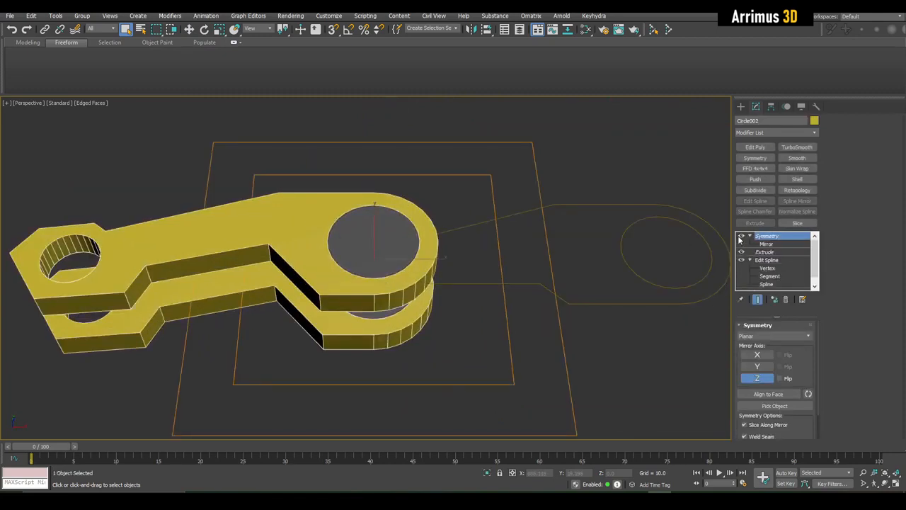
click(741, 237)
click(741, 251)
click(493, 255)
Add a Spline Mirror modifier above Edit Spline on the cloned plate outline with the blunt narrow end
mouse_move(493, 255)
alt+middle_down()
mouse_move(486, 222)
mouse_move(477, 283)
mouse_move(488, 283)
mouse_move(487, 242)
mouse_move(386, 245)
mouse_move(412, 255)
mouse_move(504, 254)
alt+middle_up()
click(486, 223)
scroll(479, 262, down, 3)
key(w)
scroll(504, 254, up, 3)
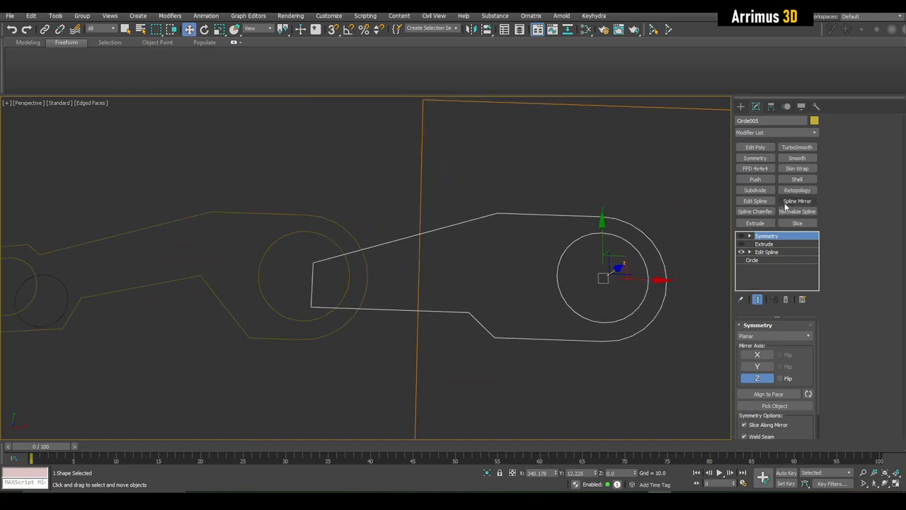
click(767, 251)
click(793, 201)
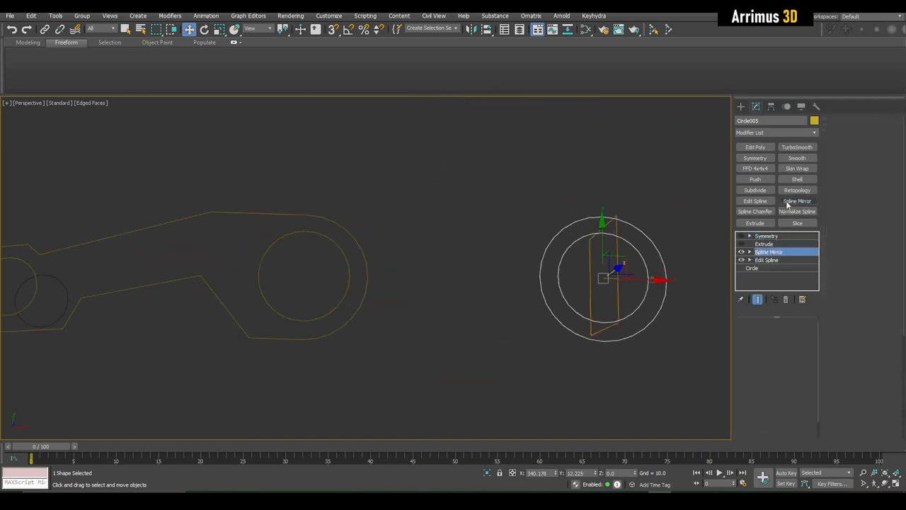
middle_drag(635, 289, 661, 292)
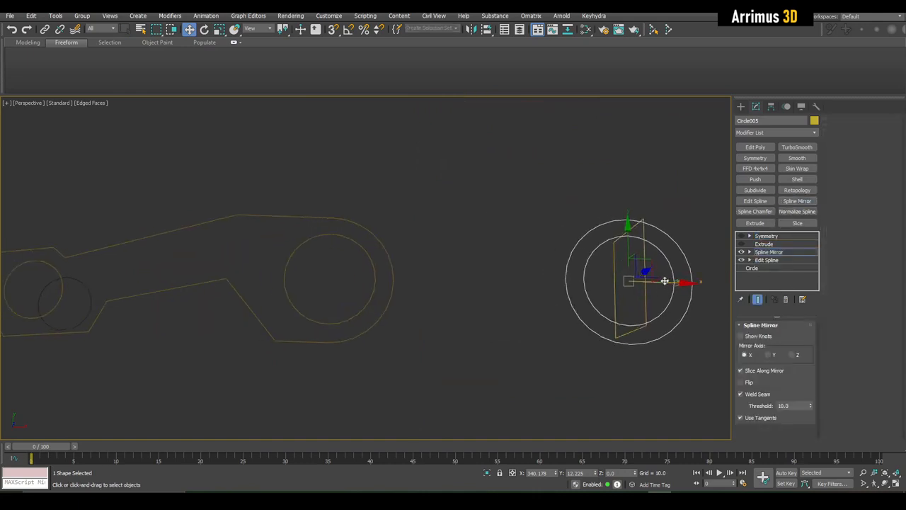
drag(665, 281, 500, 253)
right_click(500, 253)
key(1)
key(q)
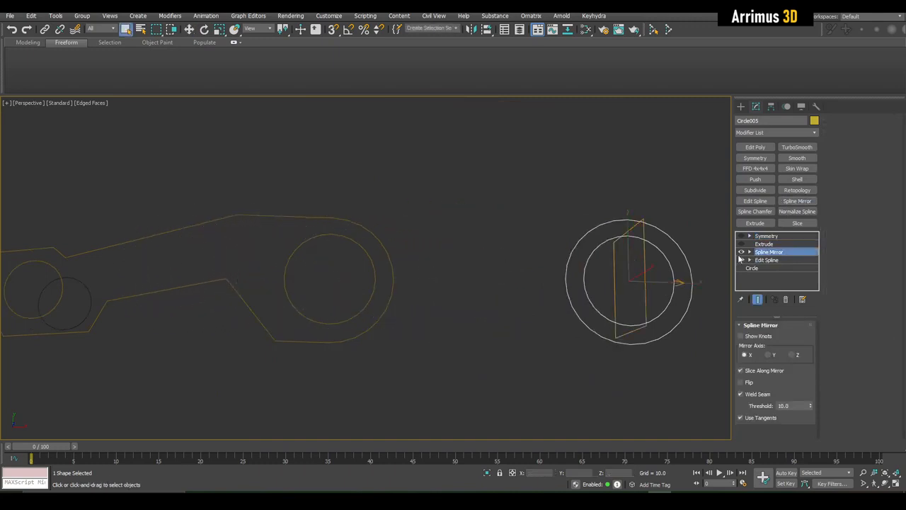
click(741, 253)
click(741, 252)
Move the Spline Mirror plane along X away from the large circle to form a double-ended outline
key(w)
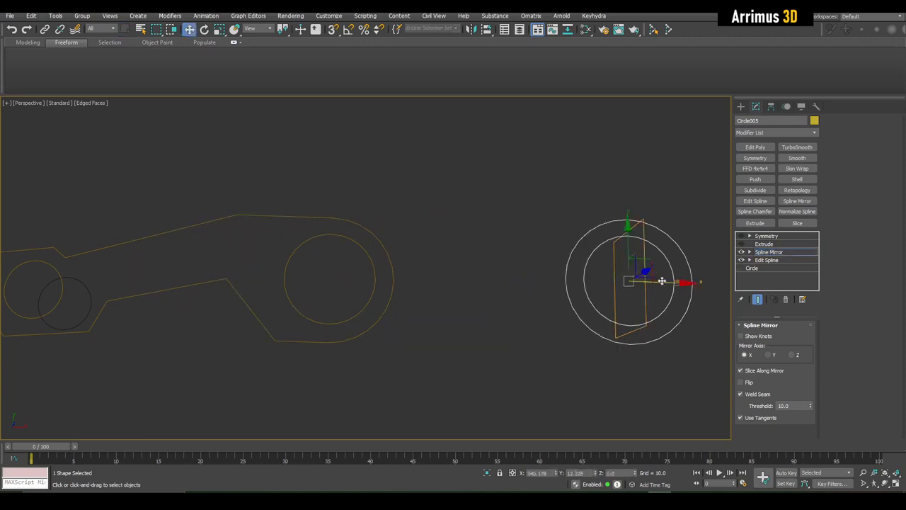
drag(661, 281, 479, 250)
key(1)
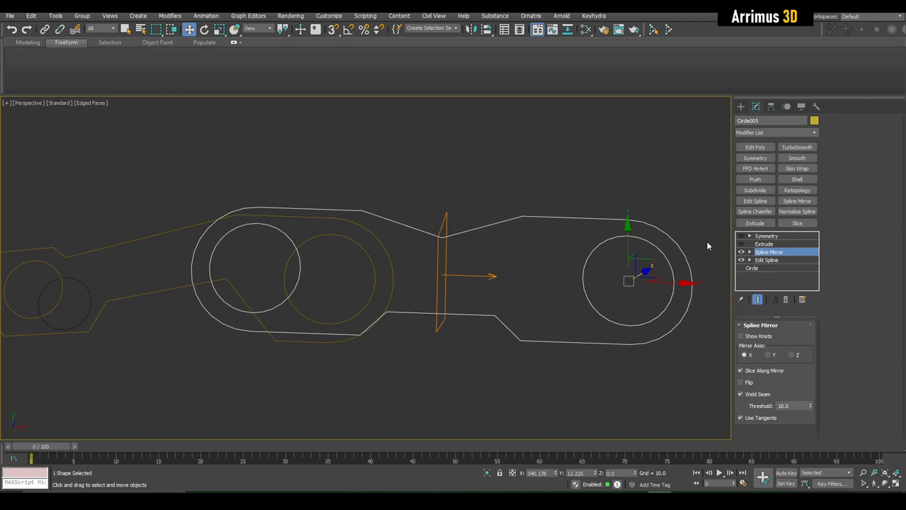
Add an Edit Spline above Spline Mirror and delete the upper and lower seam vertices midway along the outline
click(750, 201)
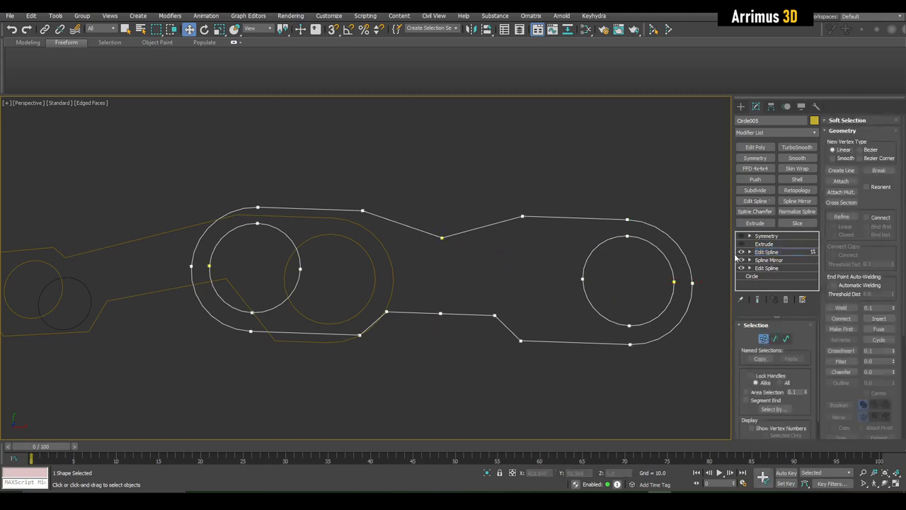
click(749, 252)
key(Delete)
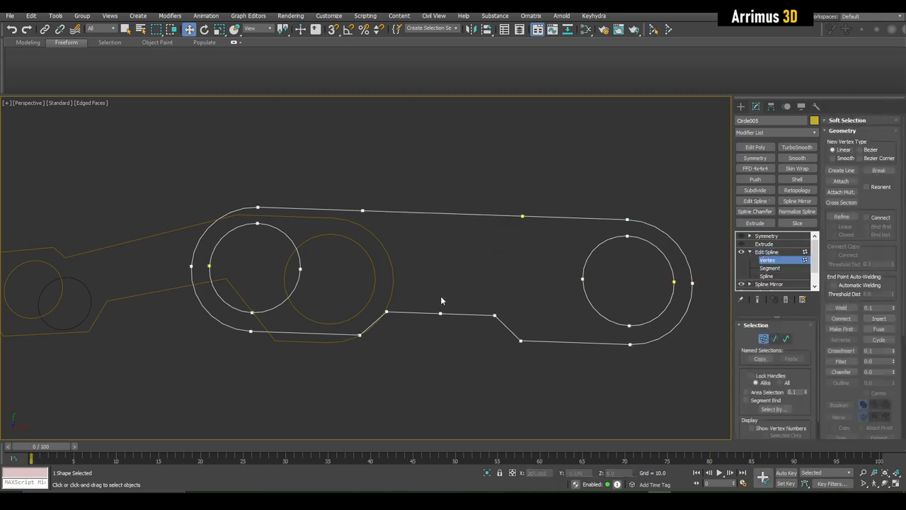
drag(429, 296, 451, 333)
key(Delete)
middle_drag(468, 297, 432, 288)
scroll(451, 301, down, 3)
key(1)
Move the mirrored link outline so one end roughly overlaps the large circle of the neighbouring plate
drag(548, 272, 598, 279)
scroll(450, 251, up, 2)
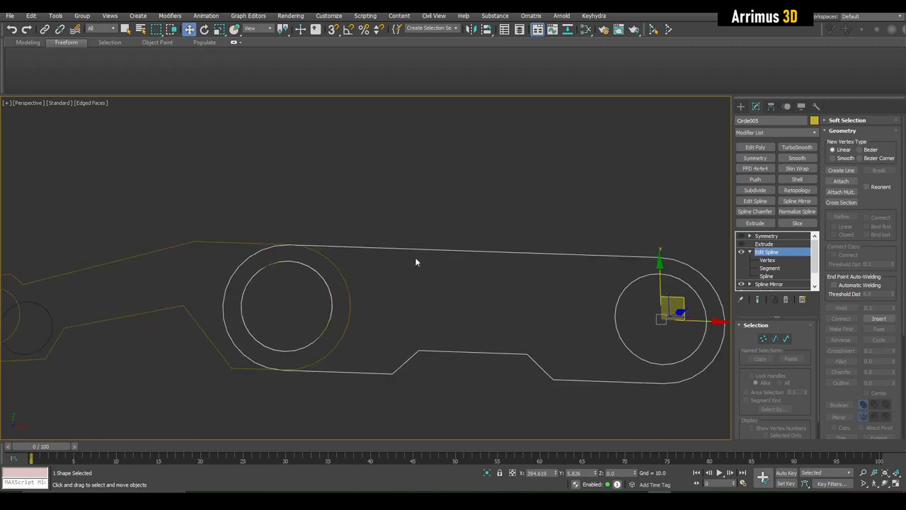
scroll(417, 261, down, 2)
scroll(408, 264, up, 2)
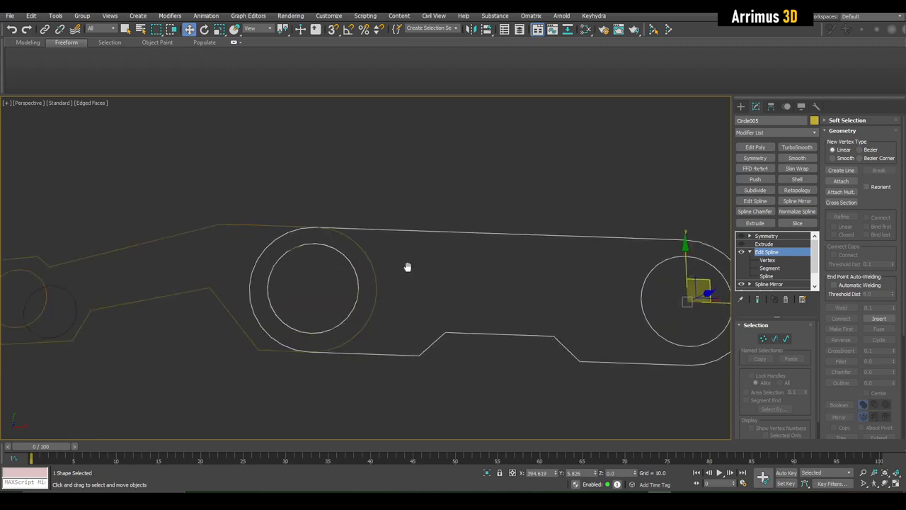
scroll(449, 263, down, 2)
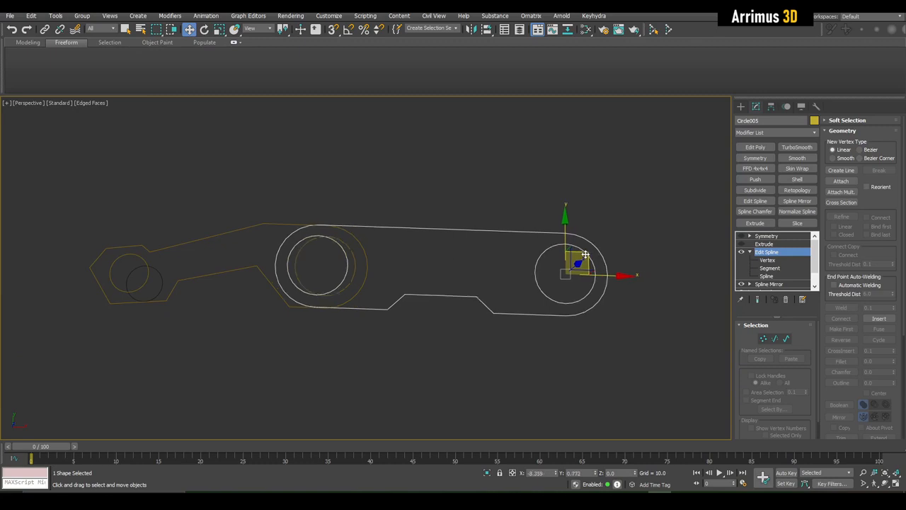
scroll(417, 272, up, 4)
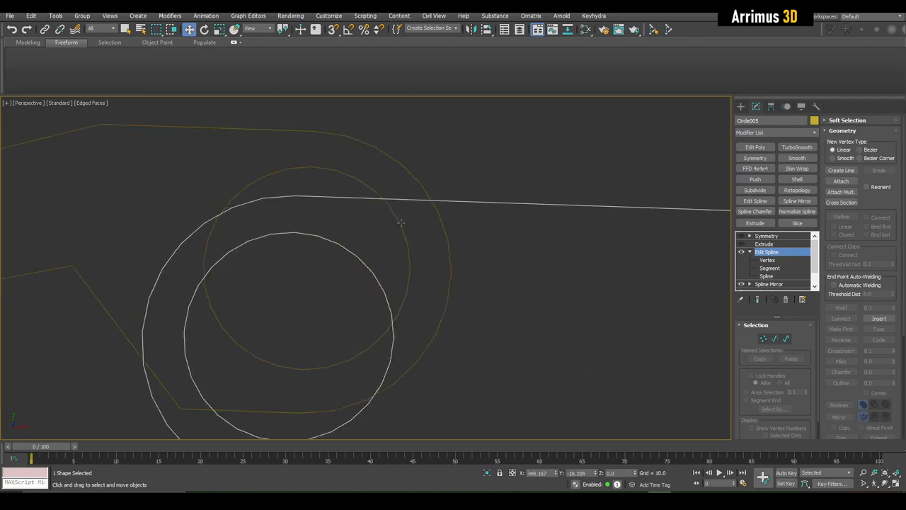
scroll(403, 226, down, 4)
scroll(344, 212, up, 4)
scroll(372, 219, down, 2)
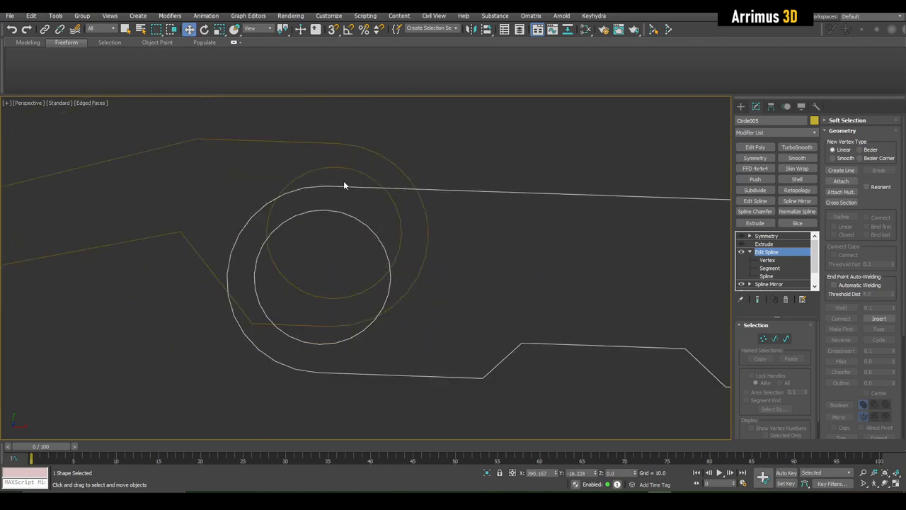
middle_drag(344, 185, 359, 201)
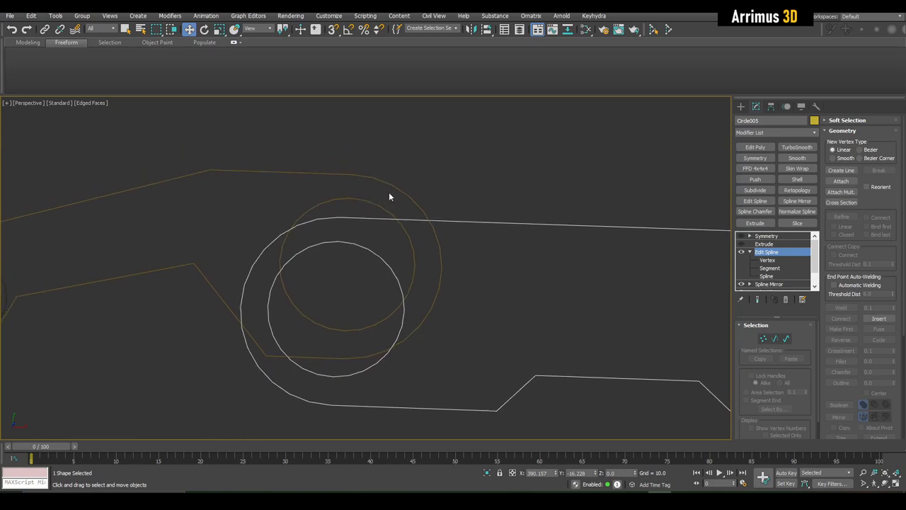
Align the link's end circle with the neighbouring plate's large circle using vertex snapping, and turn snapping off again
right_click(333, 30)
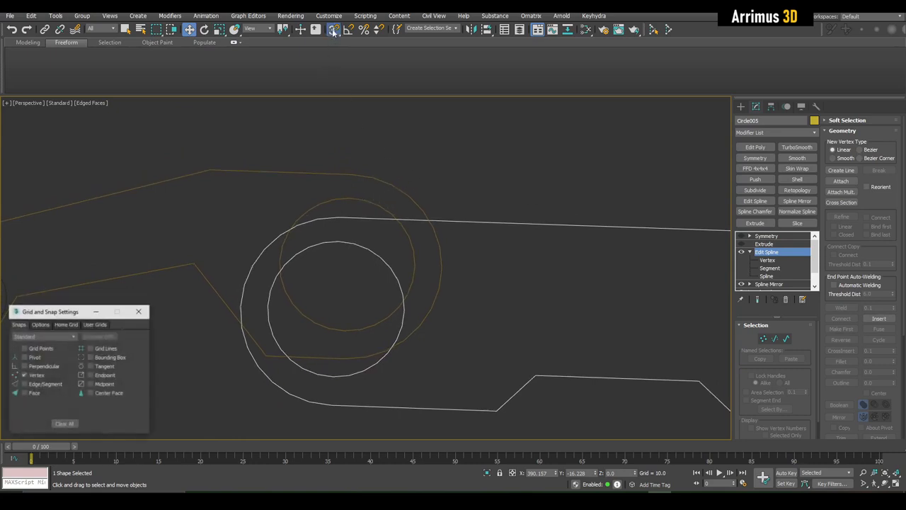
middle_drag(363, 310, 395, 296)
middle_drag(372, 252, 392, 263)
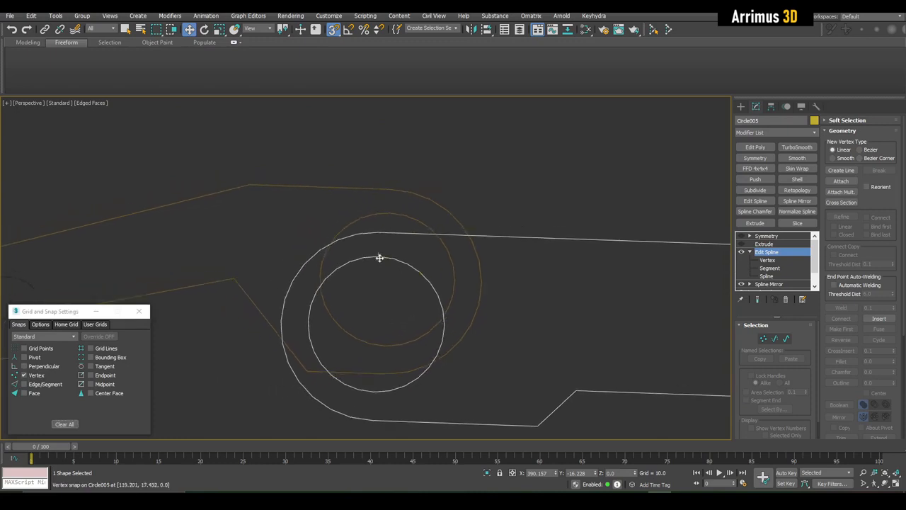
drag(376, 257, 390, 212)
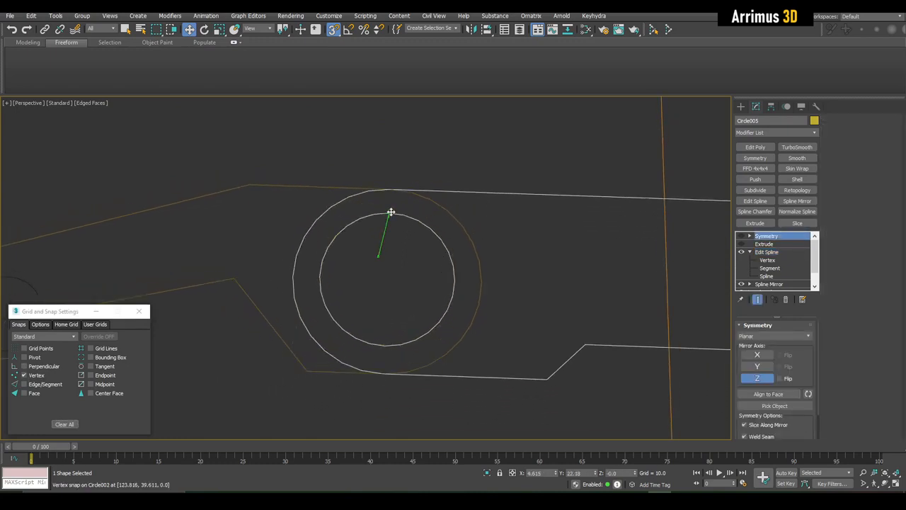
scroll(391, 214, down, 4)
key(s)
click(140, 311)
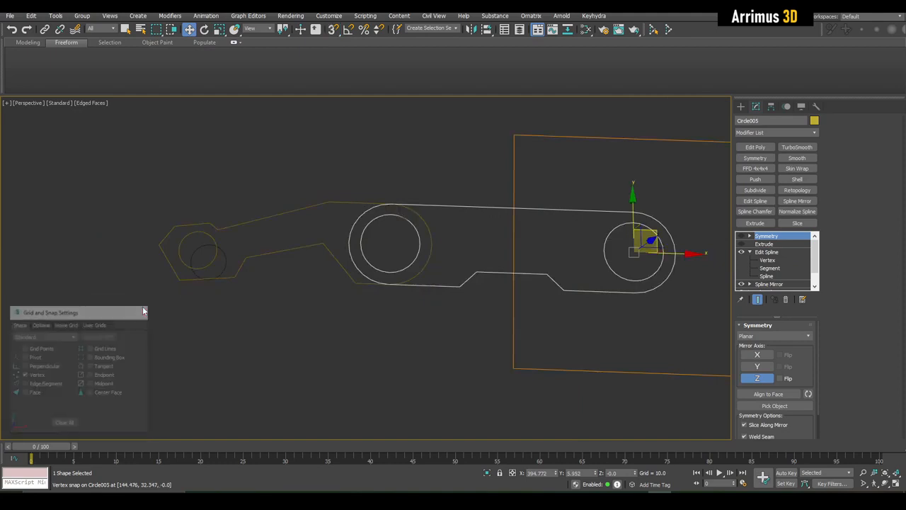
Shorten the link by moving its far-end vertices about 102 units along X toward the shared circle
middle_drag(414, 300, 378, 305)
key(q)
middle_drag(429, 315, 386, 314)
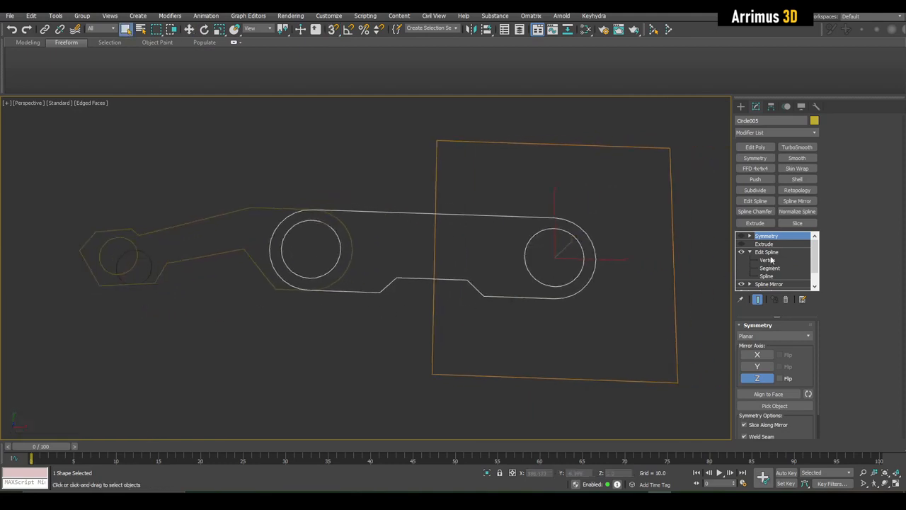
click(772, 260)
middle_drag(515, 222, 480, 232)
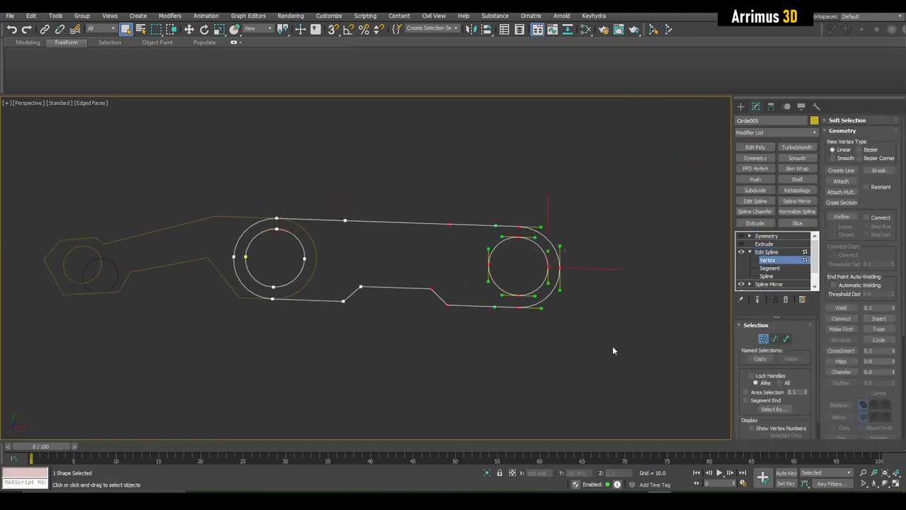
key(w)
drag(586, 270, 493, 259)
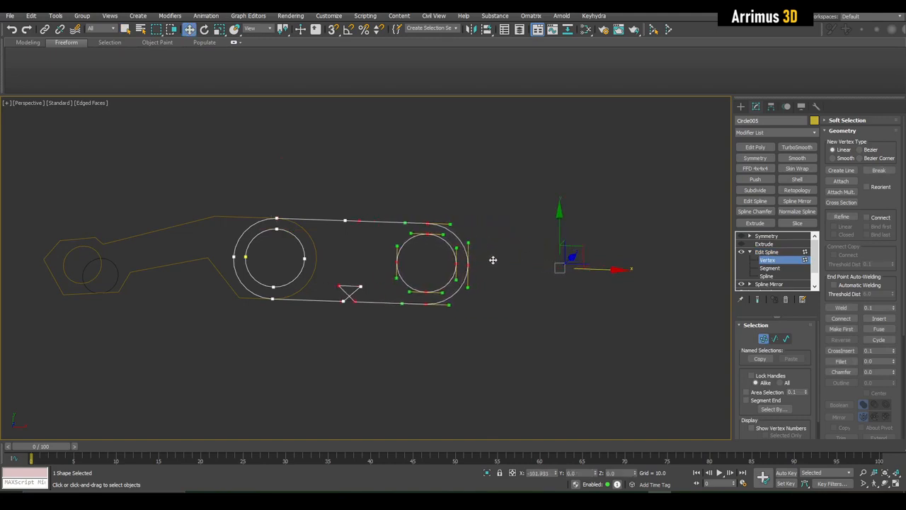
Delete the crossed notch vertices and the extra upper-edge vertices so the link's sides run straight between its rounded ends
scroll(347, 253, up, 5)
click(335, 173)
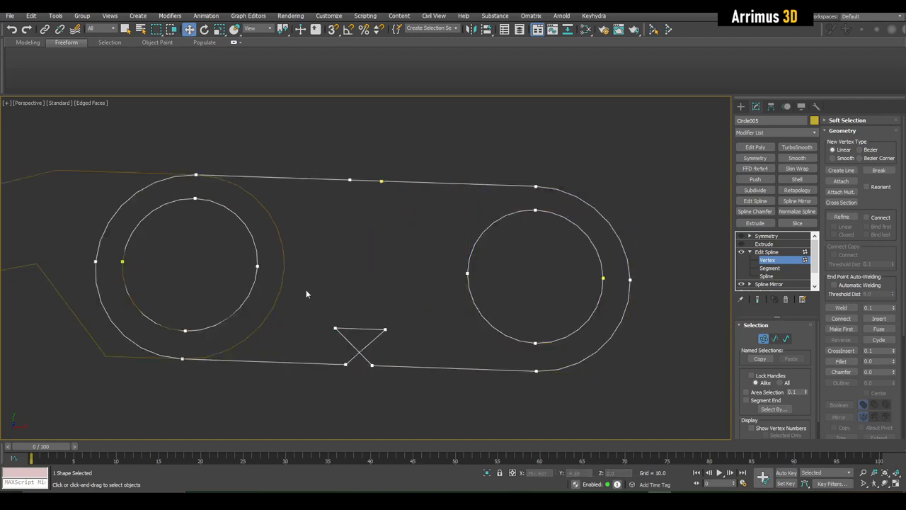
drag(306, 290, 409, 345)
key(Delete)
drag(332, 152, 408, 219)
key(Delete)
middle_drag(375, 243, 480, 237)
key(1)
scroll(407, 238, down, 5)
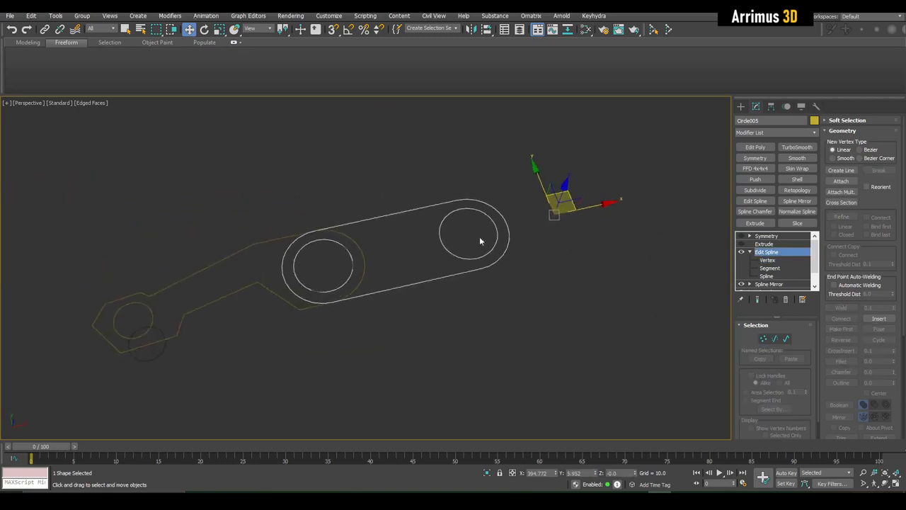
Turn the link's Extrude and Symmetry back on and lower it to sit centred between the neighbouring plate's two halves
click(741, 244)
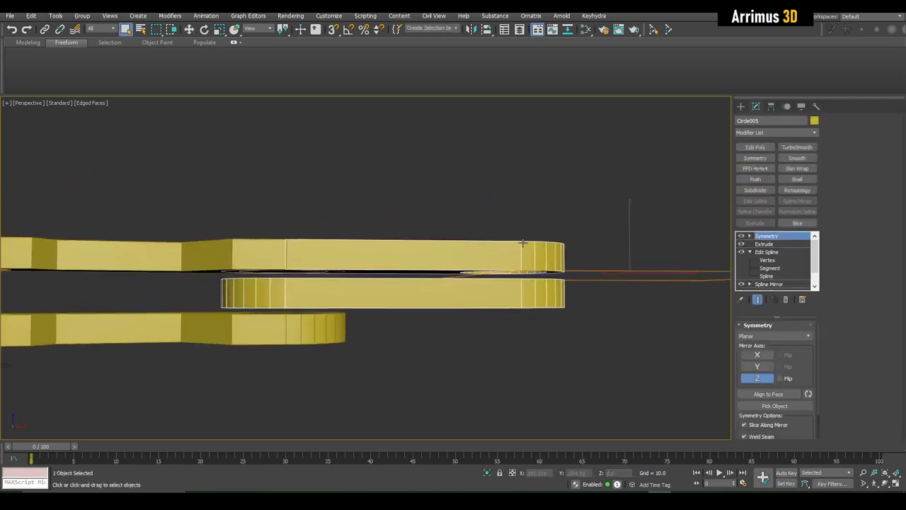
drag(629, 237, 632, 248)
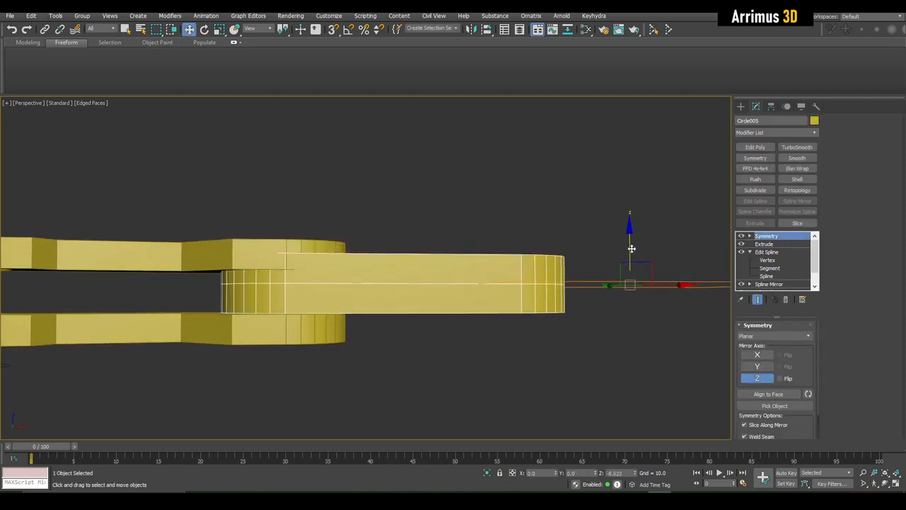
mouse_move(625, 230)
alt+middle_down()
mouse_move(600, 238)
mouse_move(610, 233)
alt+middle_up()
click(764, 236)
drag(690, 230, 694, 243)
click(778, 245)
click(777, 236)
key(1)
key(q)
alt+middle_drag(637, 228, 479, 264)
scroll(590, 295, down, 5)
scroll(479, 264, up, 3)
click(601, 297)
alt+middle_drag(602, 297, 560, 283)
Detach a copy of the link's far-end hole circle from its Edit Spline as a separate shape
click(531, 247)
click(770, 254)
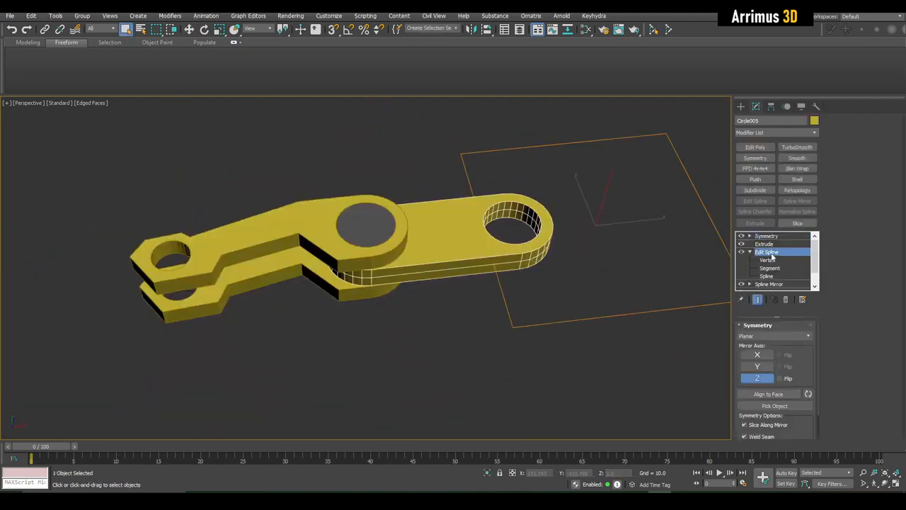
scroll(662, 234, up, 3)
click(762, 276)
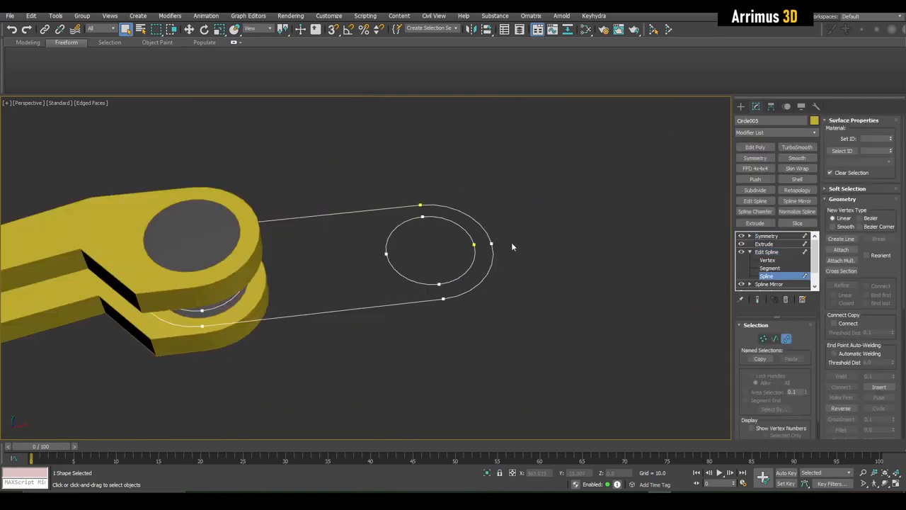
click(460, 223)
scroll(559, 274, up, 2)
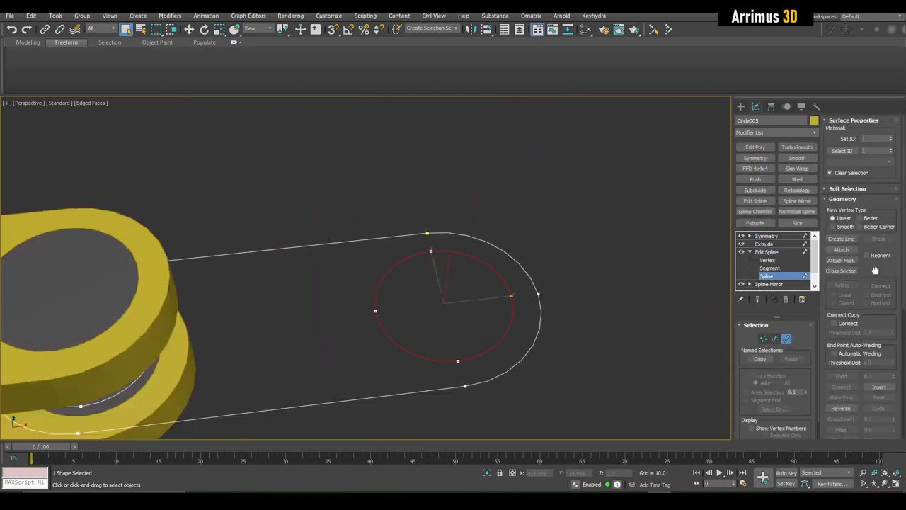
drag(875, 271, 880, 206)
scroll(856, 347, down, 5)
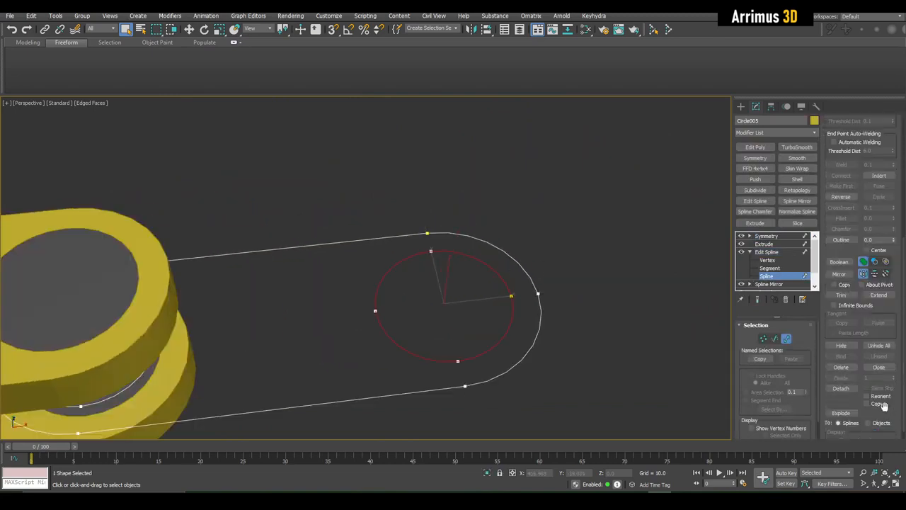
click(840, 388)
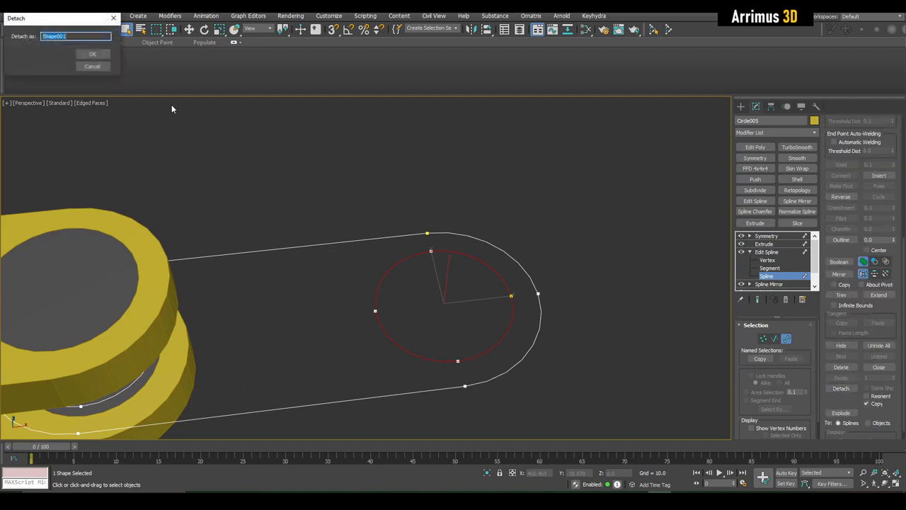
click(90, 54)
middle_drag(481, 211, 466, 201)
key(3)
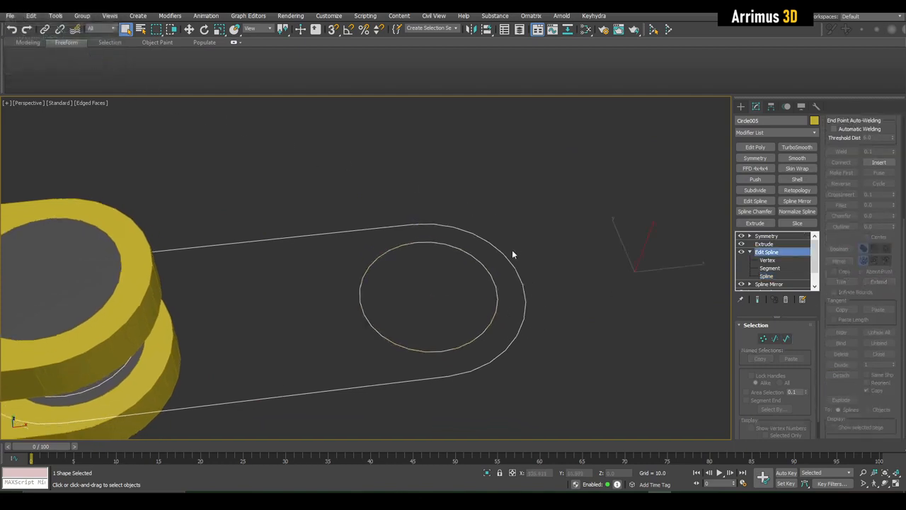
key(w)
drag(663, 271, 418, 275)
key(ctrl+z)
Extrude the detached circle inside the link's far-end hole
alt+drag(310, 186, 322, 246)
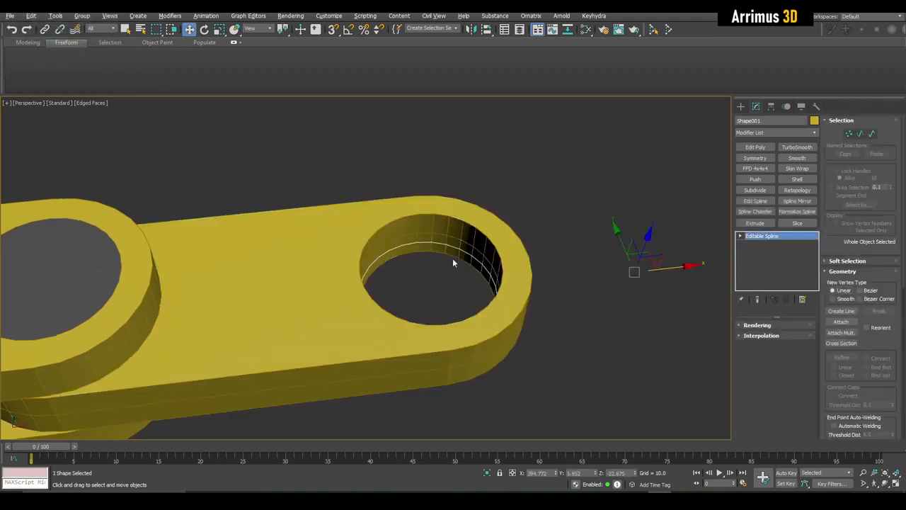
middle_drag(646, 258, 660, 255)
click(754, 223)
middle_drag(582, 249, 547, 240)
Copy the Extrude and Symmetry modifiers from the link's modifier stack
click(411, 211)
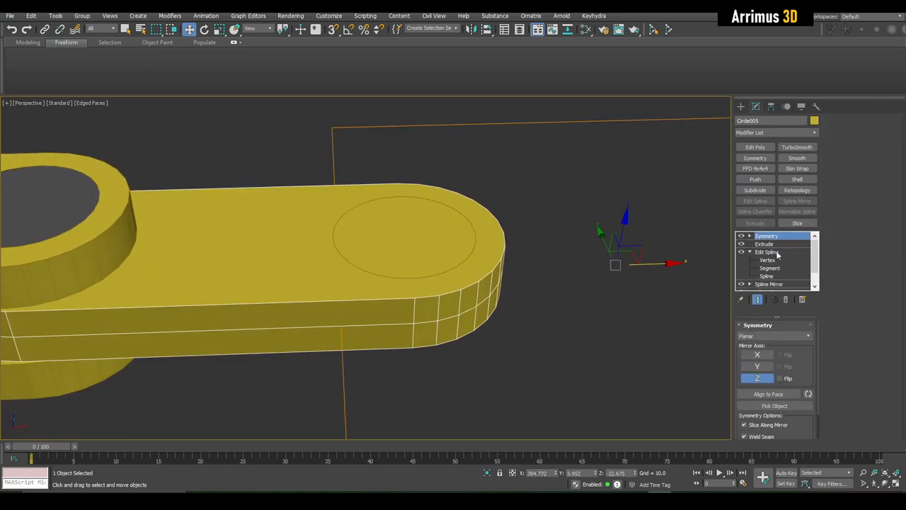
ctrl+click(764, 244)
right_click(770, 246)
click(782, 283)
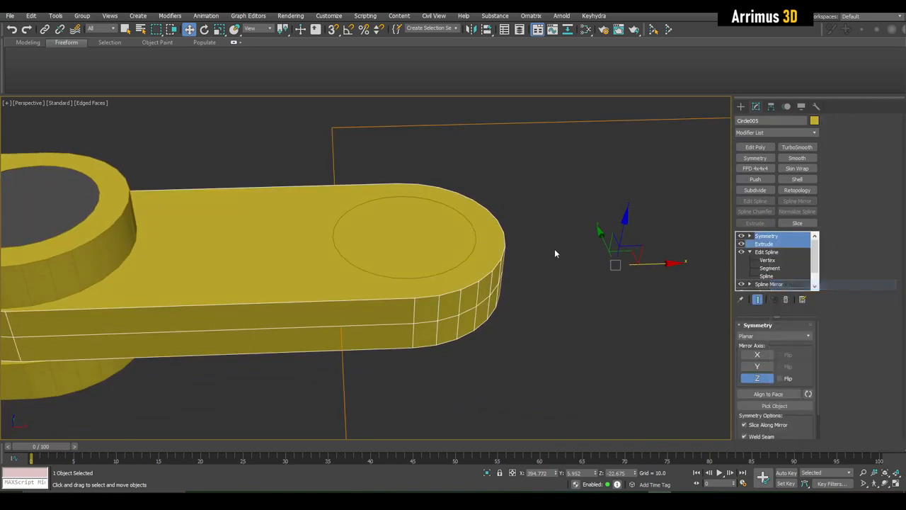
Replace the detached circle's own Extrude with the copied Extrude and Symmetry modifiers
click(489, 237)
right_click(769, 244)
click(778, 251)
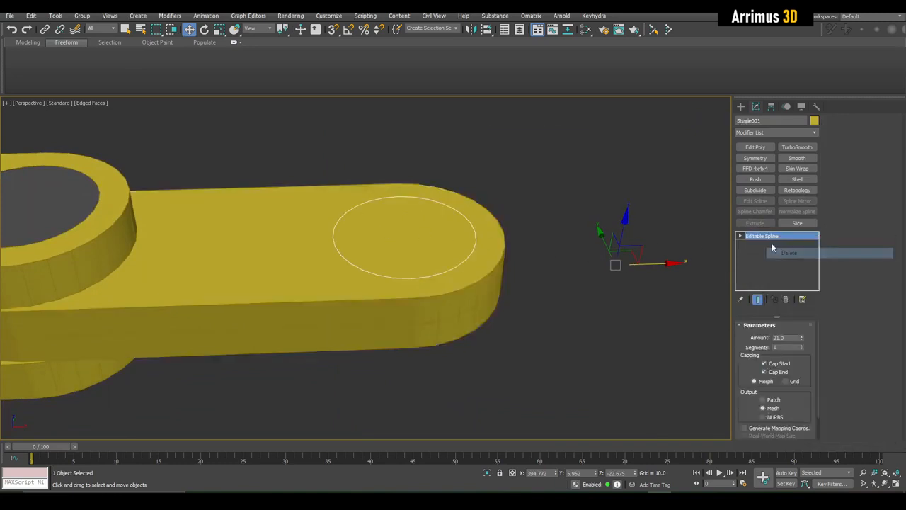
right_click(774, 243)
click(790, 241)
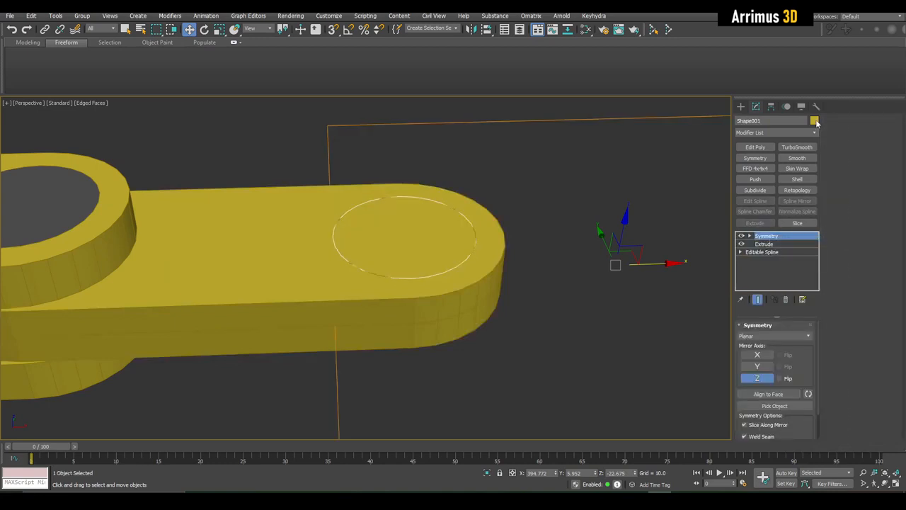
Change the new pin's object colour to dark grey and deselect it
click(814, 121)
click(498, 297)
middle_drag(500, 300, 519, 334)
scroll(504, 290, down, 4)
click(518, 283)
key(q)
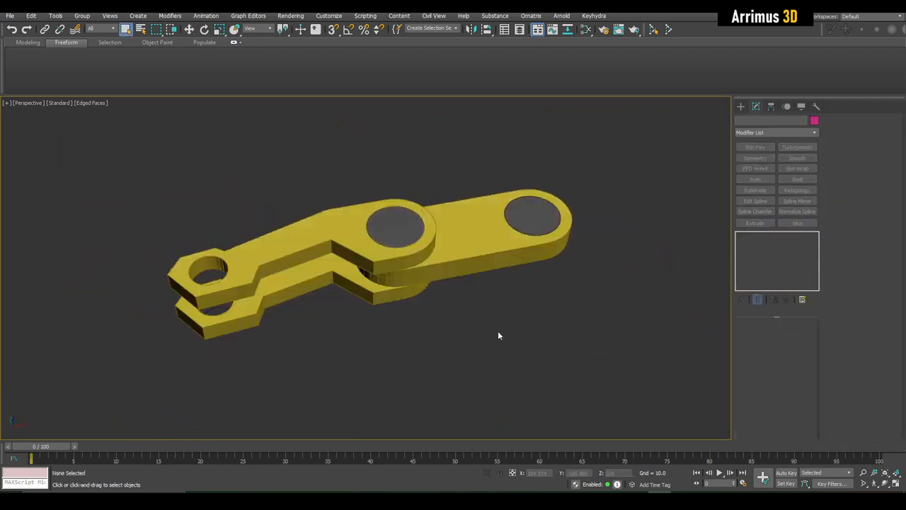